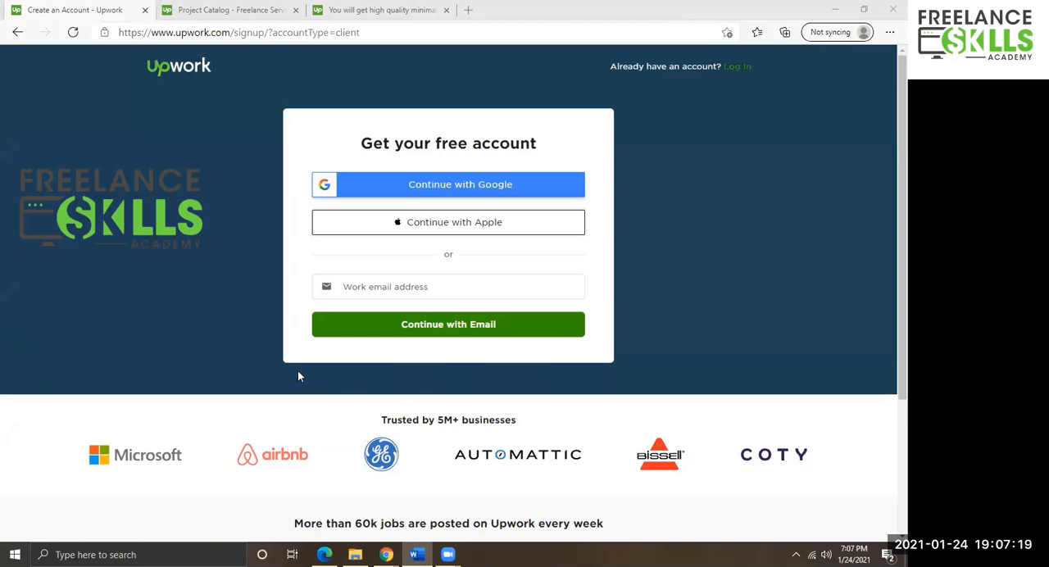
Open the Upwork home page and scroll through its sections.
left_click(179, 66)
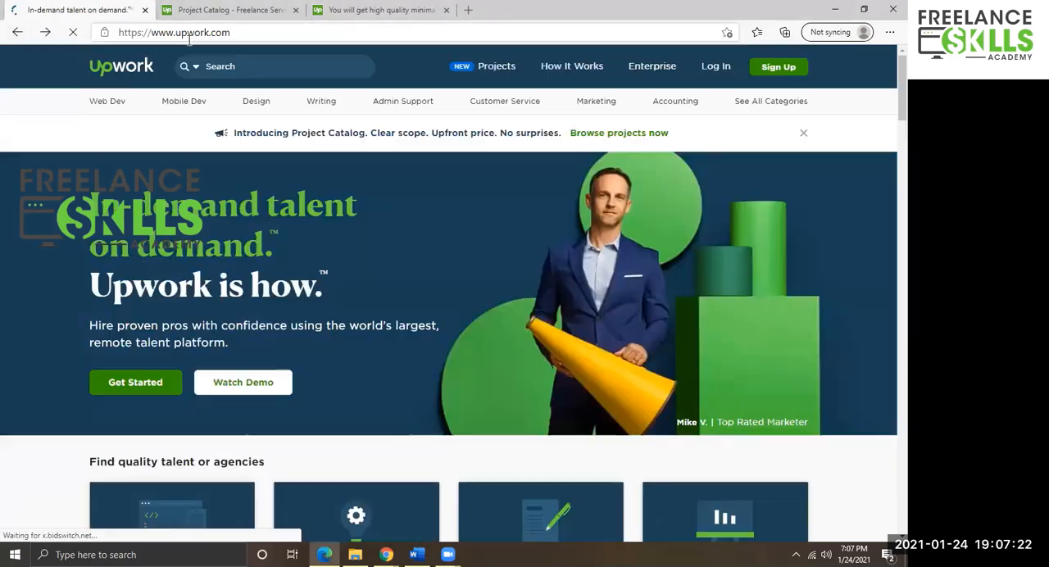
left_click(187, 34)
left_click(249, 30)
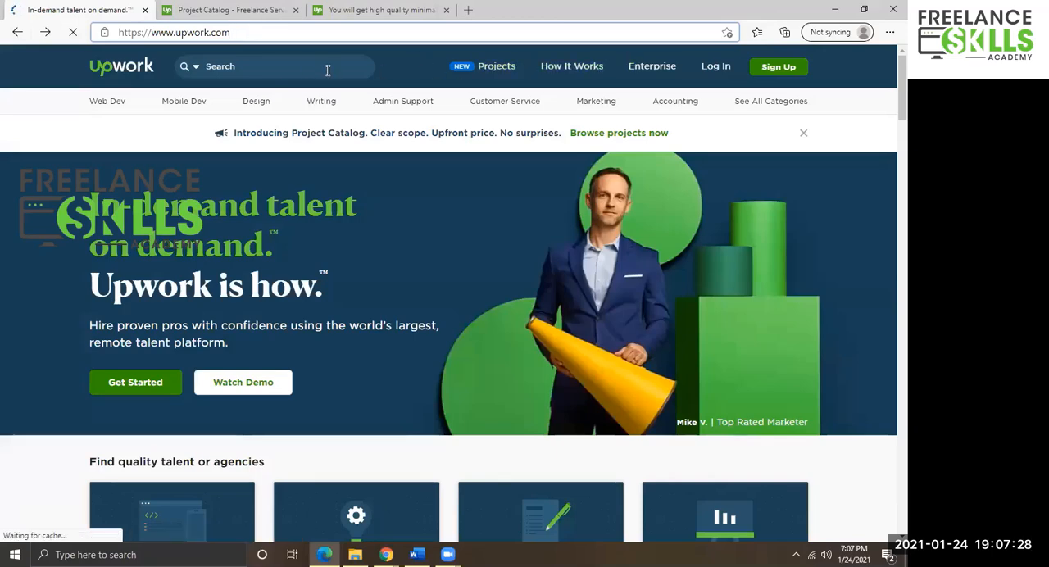
scroll(257, 220, "down", 15)
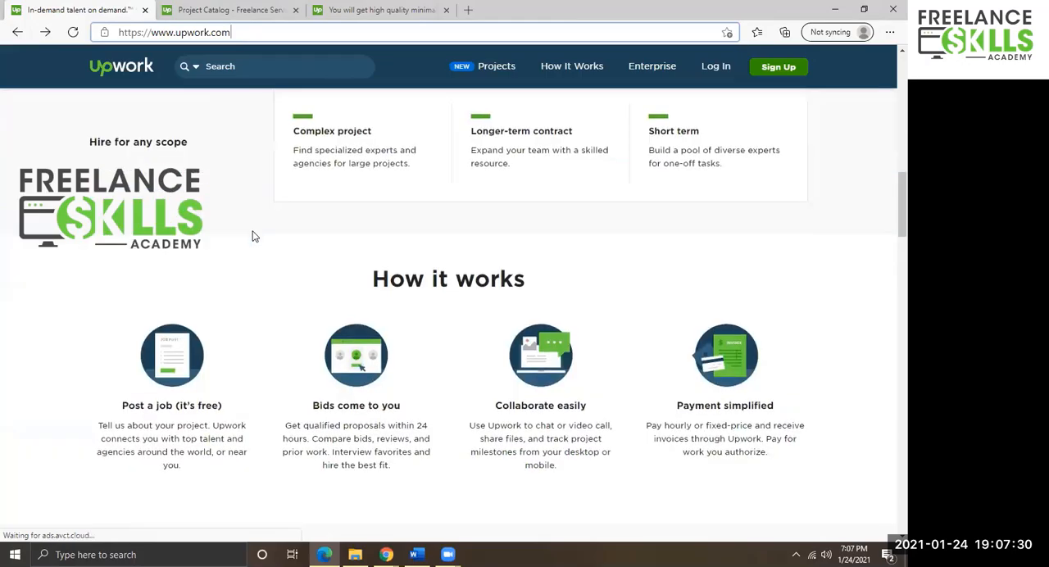
scroll(257, 243, "down", 6)
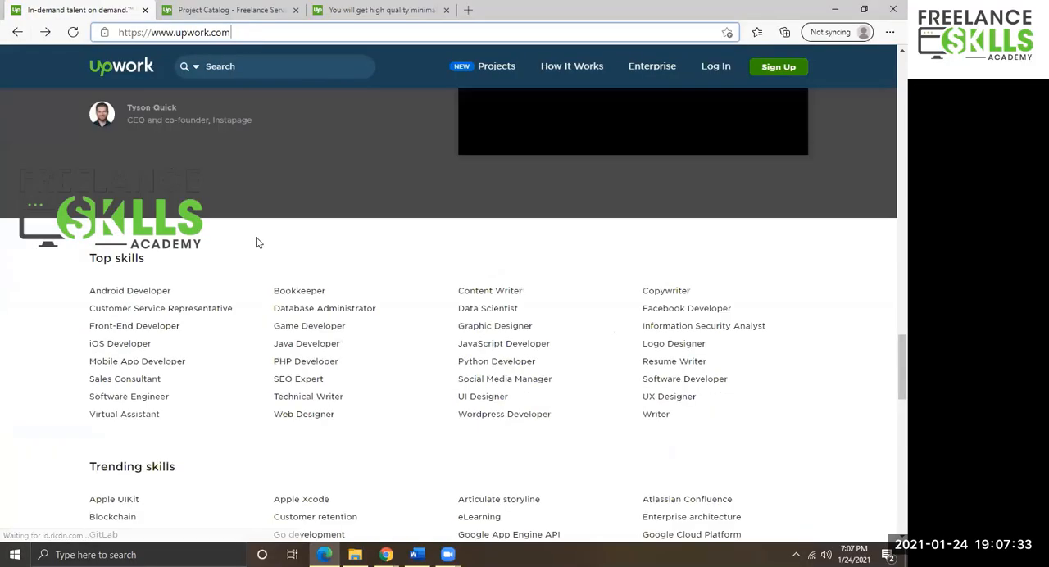
scroll(257, 242, "up", 20)
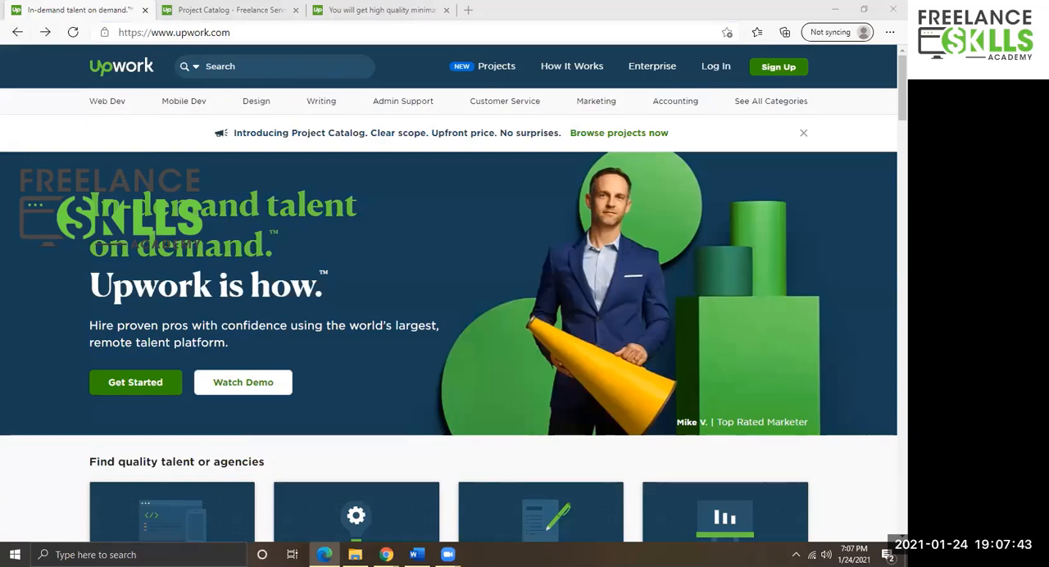
Start signing up and continue with the e-mail address entered in the work e-mail field.
left_click(770, 70)
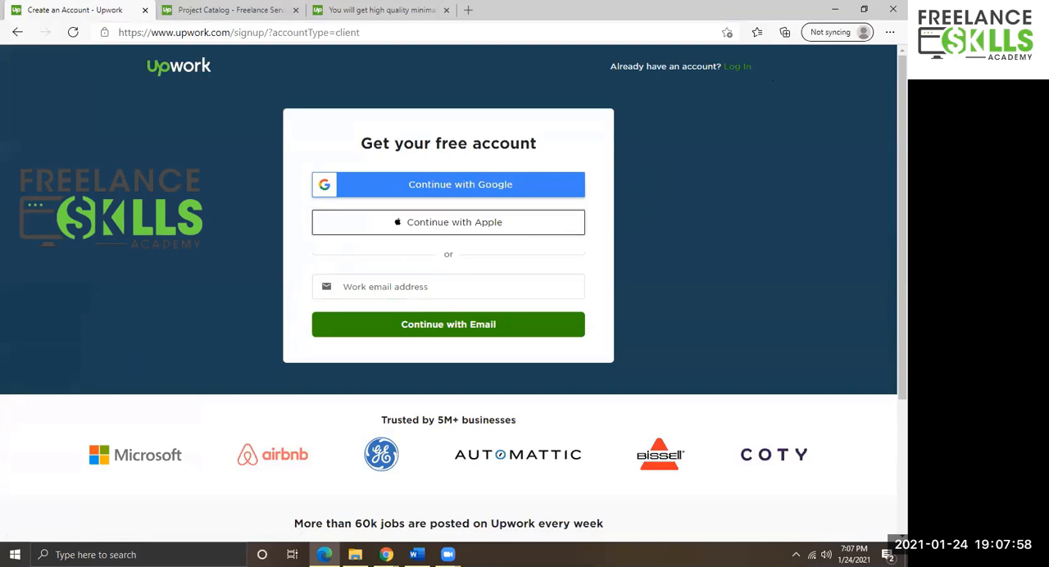
key("alt+Tab")
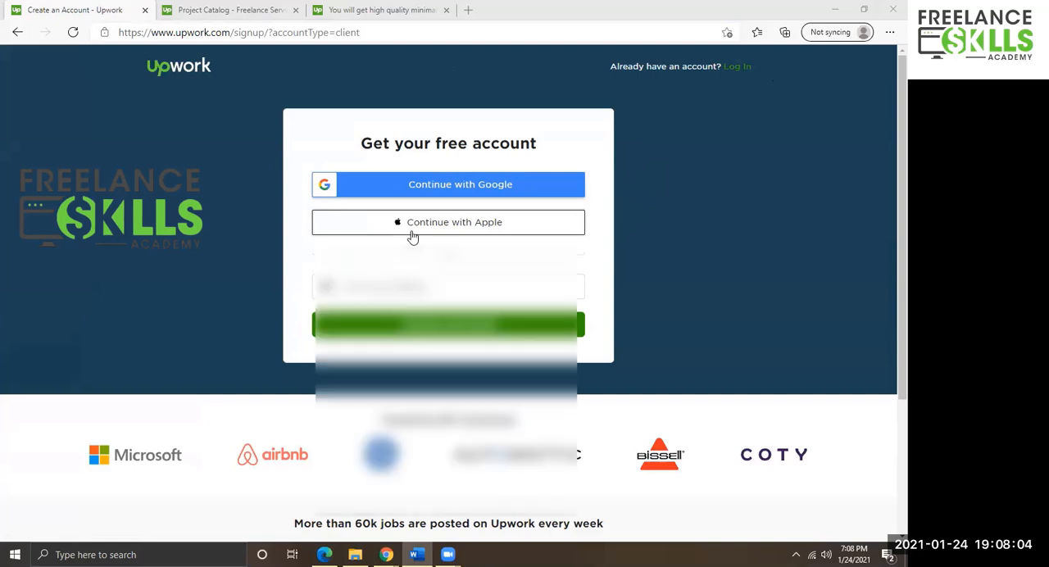
left_click(405, 283)
left_click(416, 340)
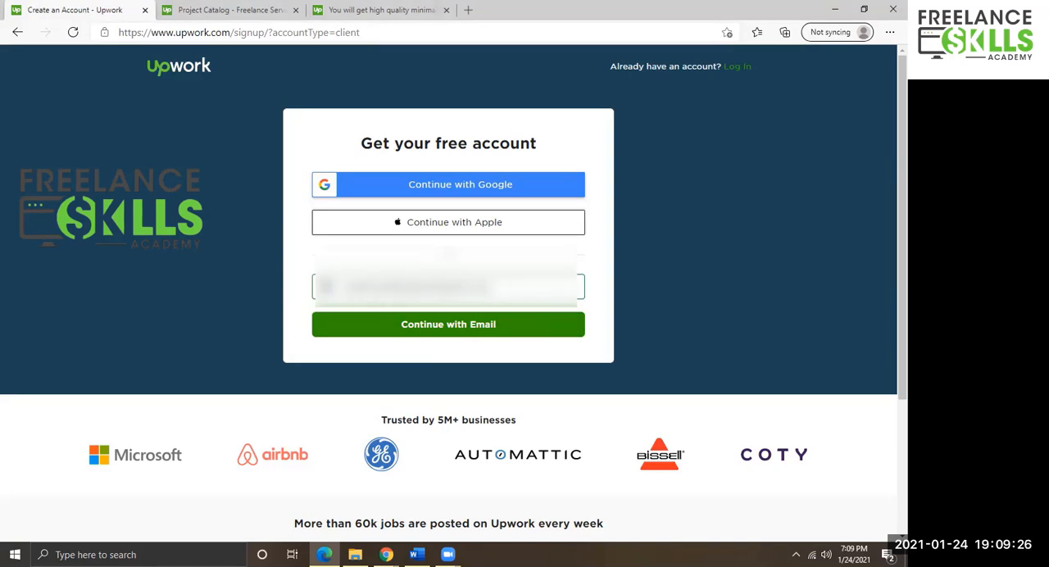
left_click(452, 331)
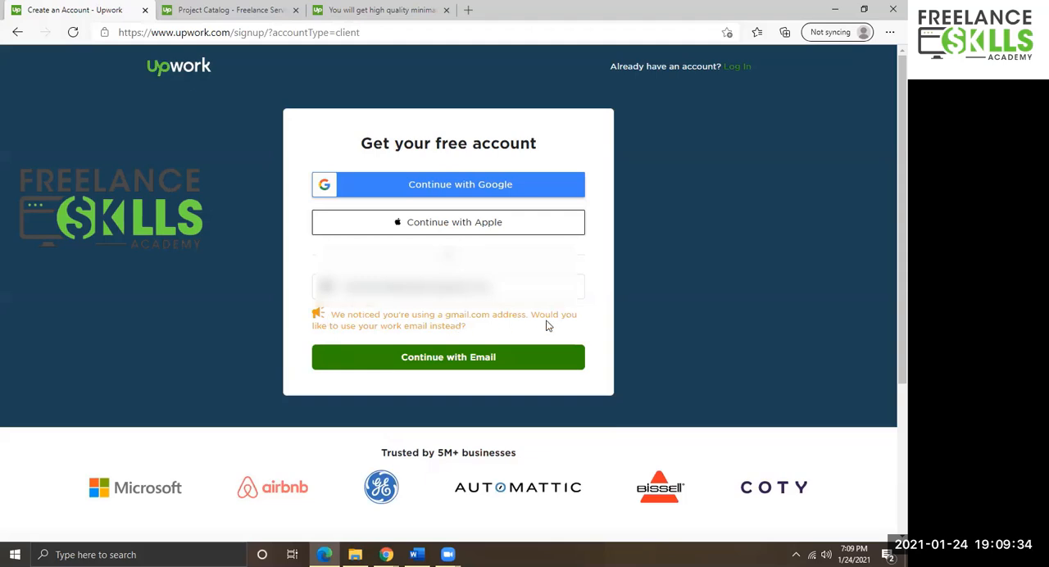
left_click(427, 358)
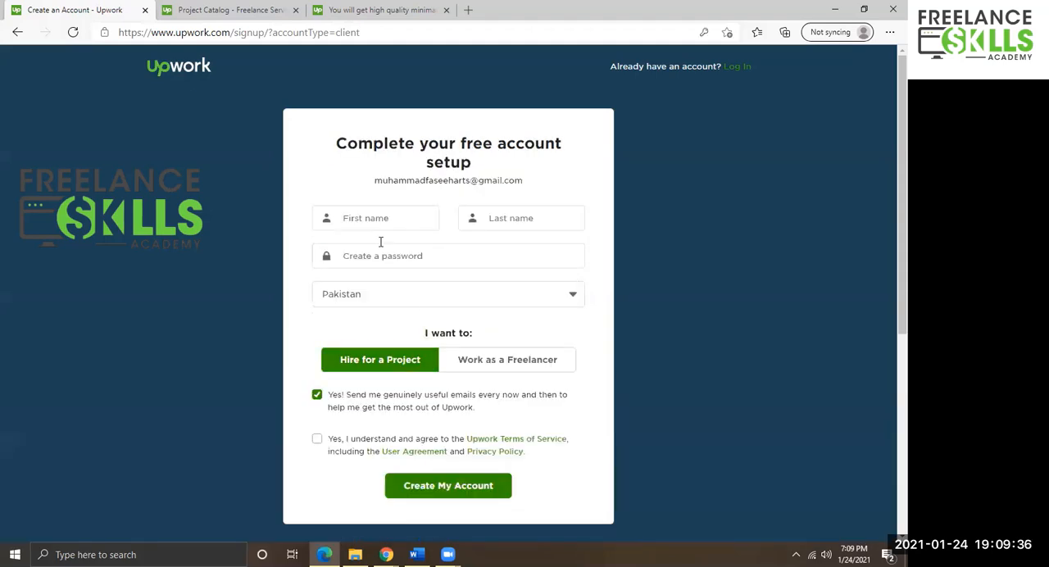
Enter the account holder's first name and last name in the account setup form.
left_click(368, 218)
left_click(368, 218)
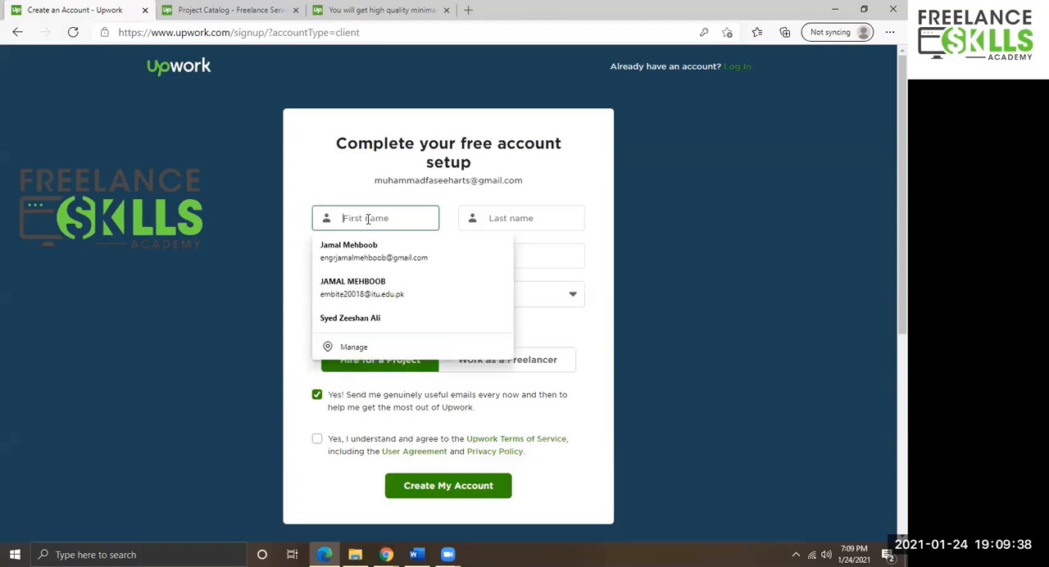
key("Tab")
type("m")
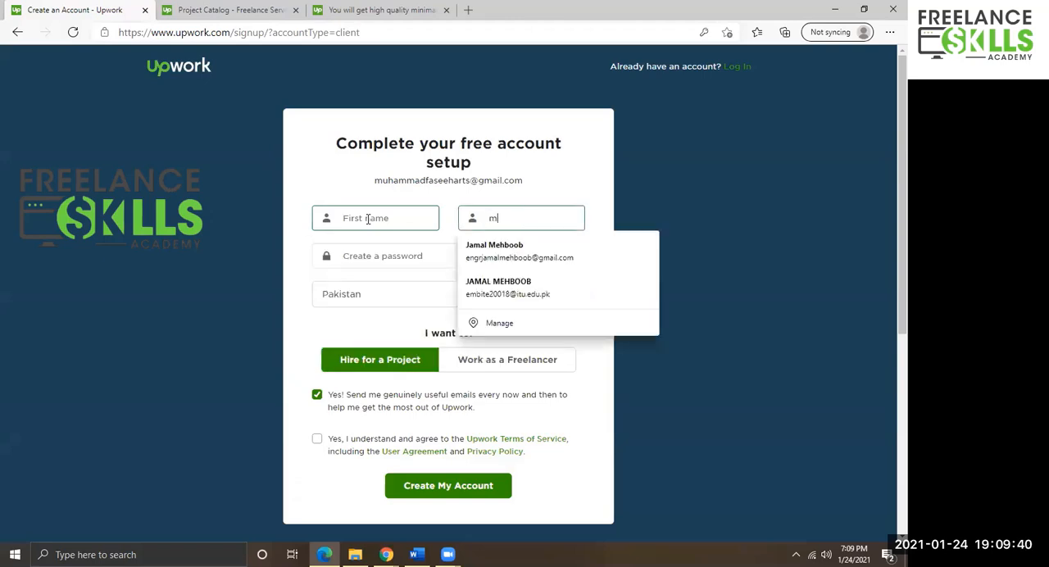
key("BackSpace")
type("~")
key("BackSpace")
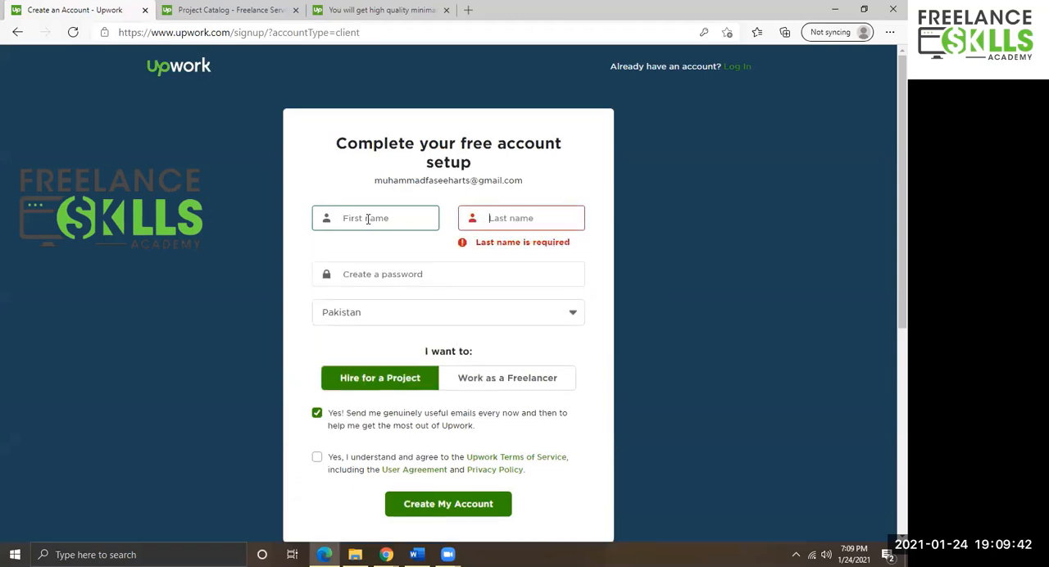
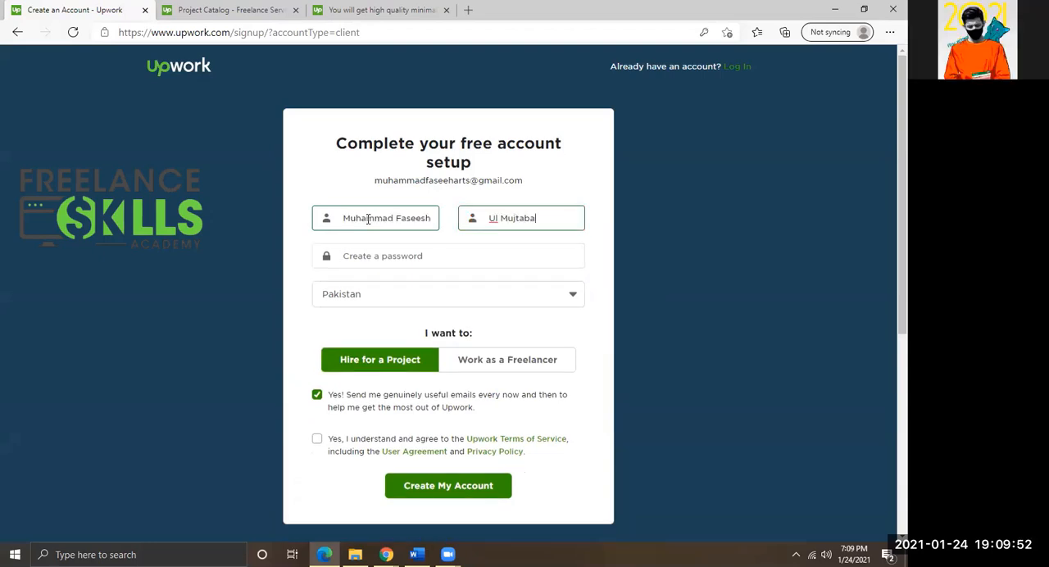
Create the account password in the password field.
key("Tab")
type("••")
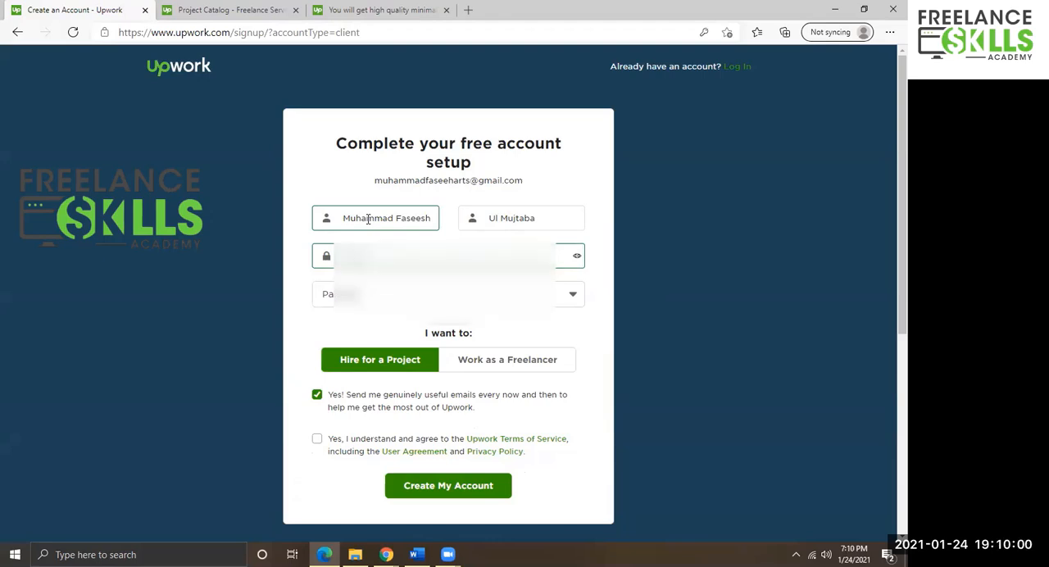
key("BackSpace")
type("•")
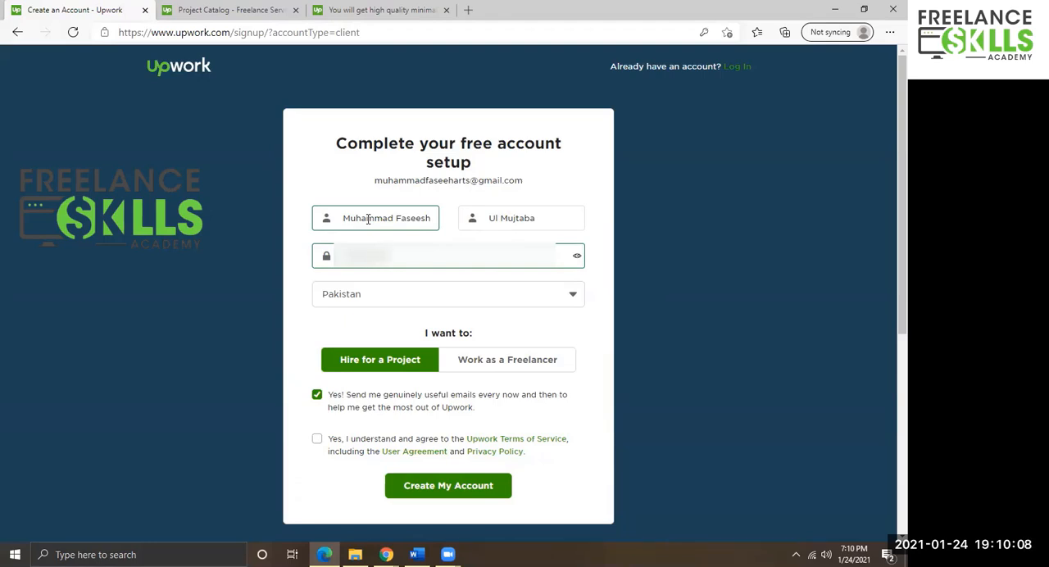
Agree to the Upwork Terms of Service and choose to work as a freelancer.
left_click(319, 440)
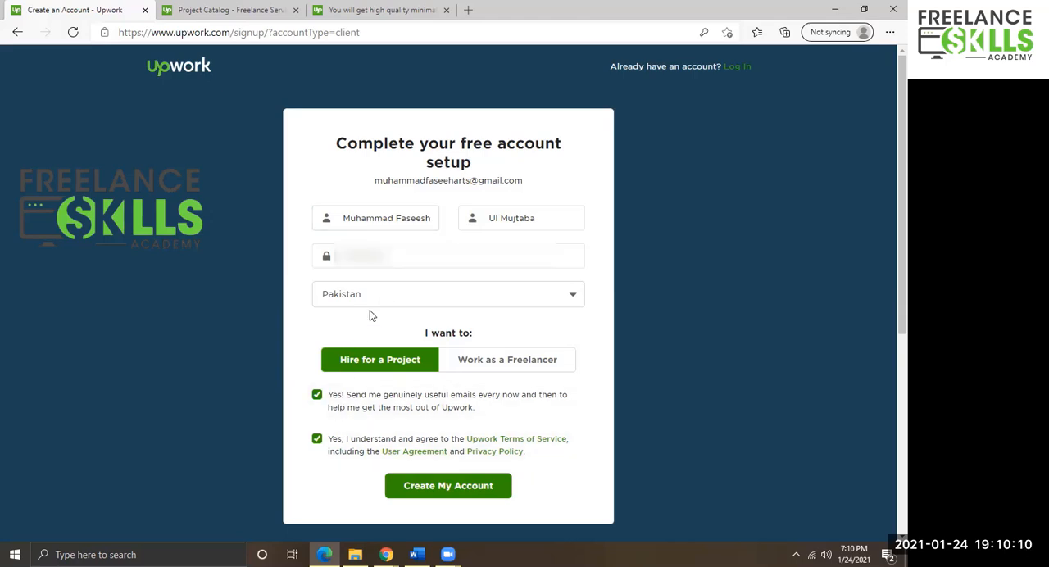
left_click(466, 295)
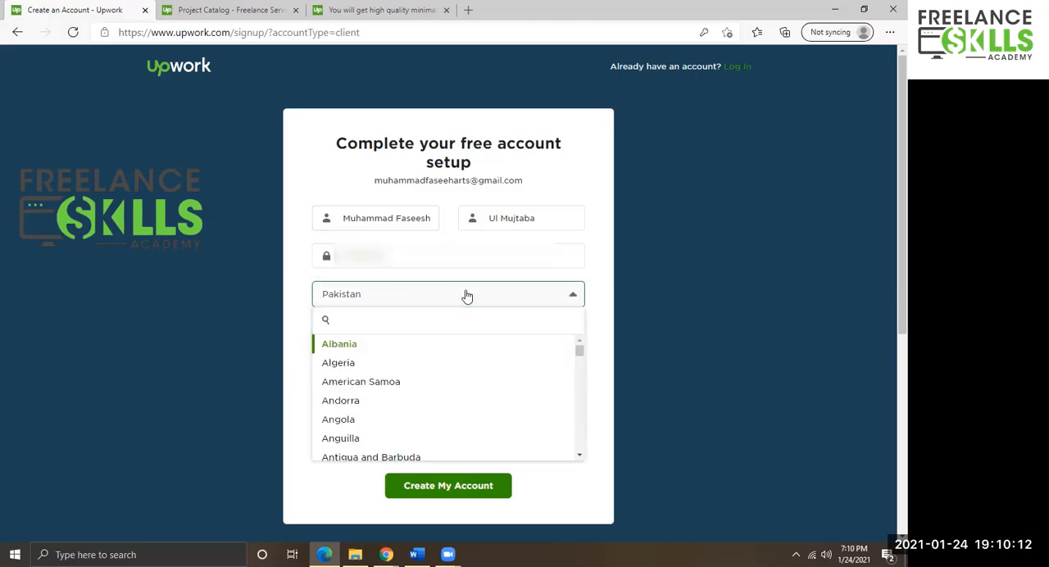
left_click(466, 295)
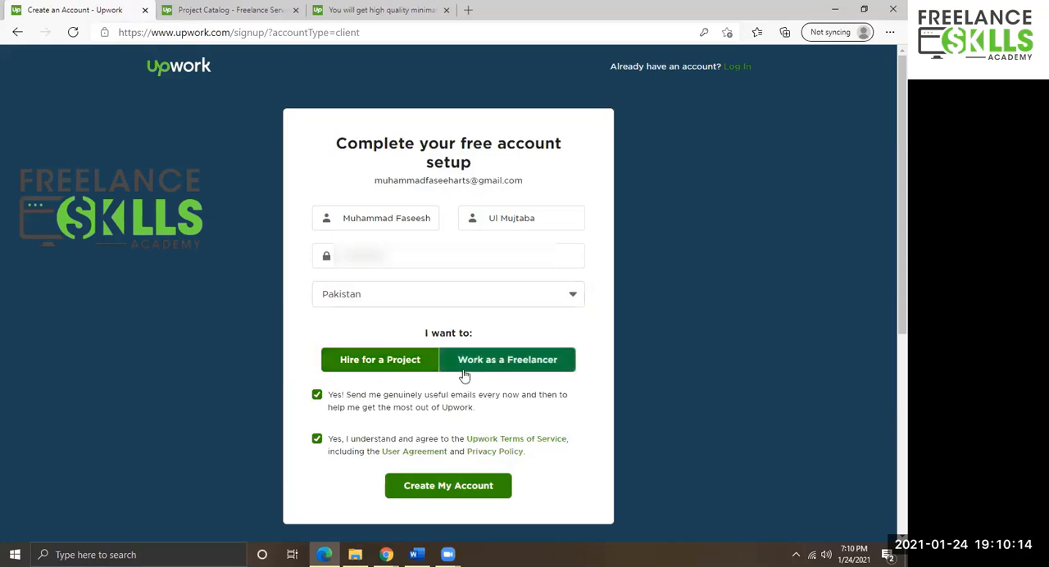
left_click(505, 369)
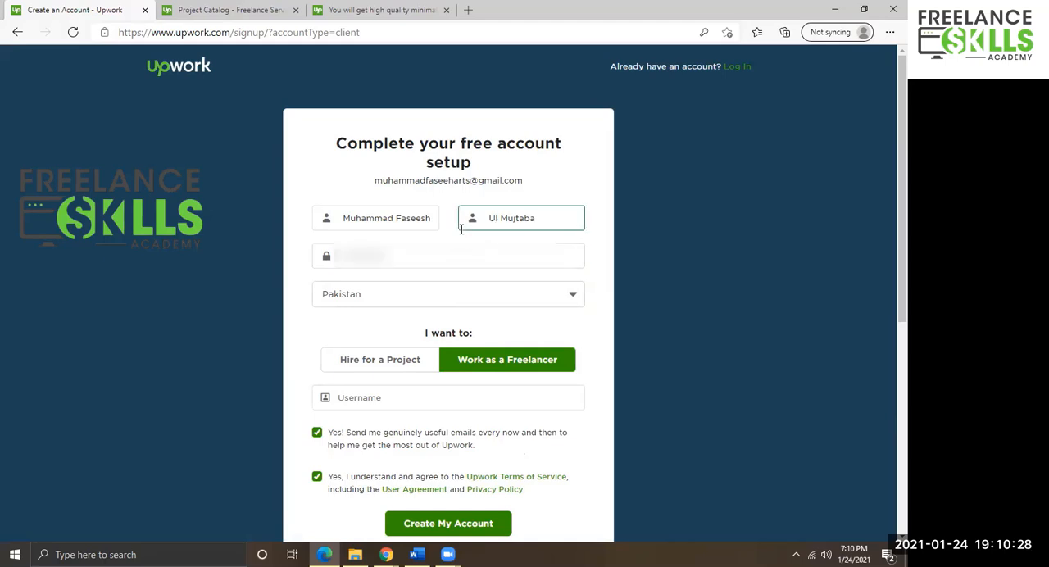
Fill in the username by picking one of the suggested usernames.
left_click(396, 252)
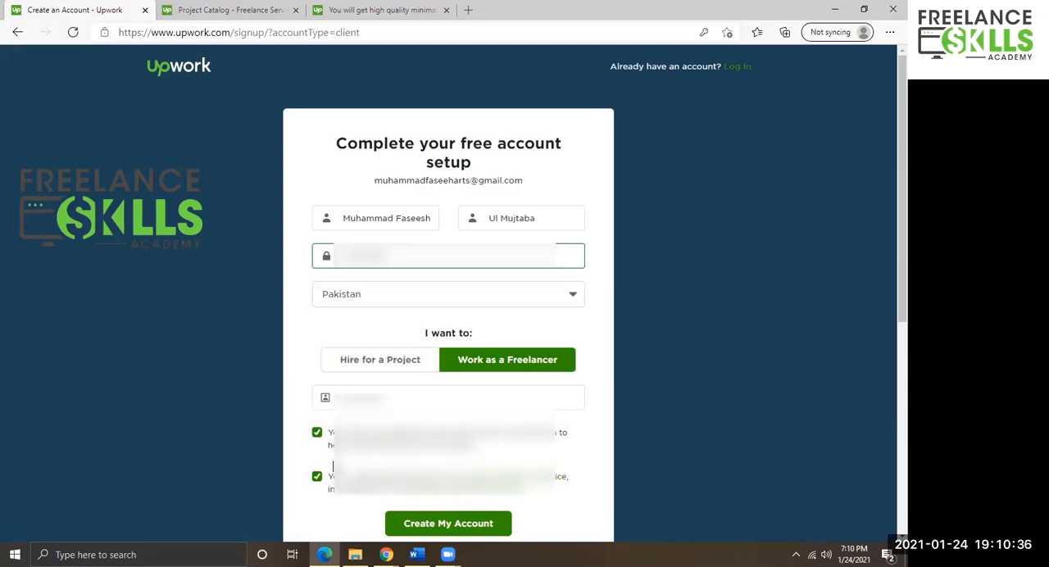
left_click(383, 393)
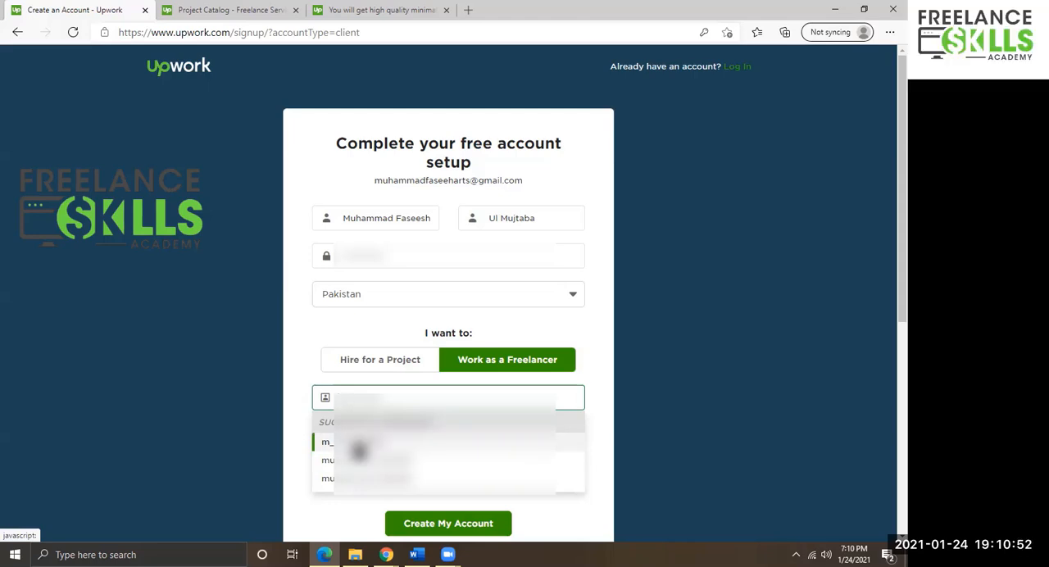
left_click(358, 449)
scroll(364, 340, "down", 3)
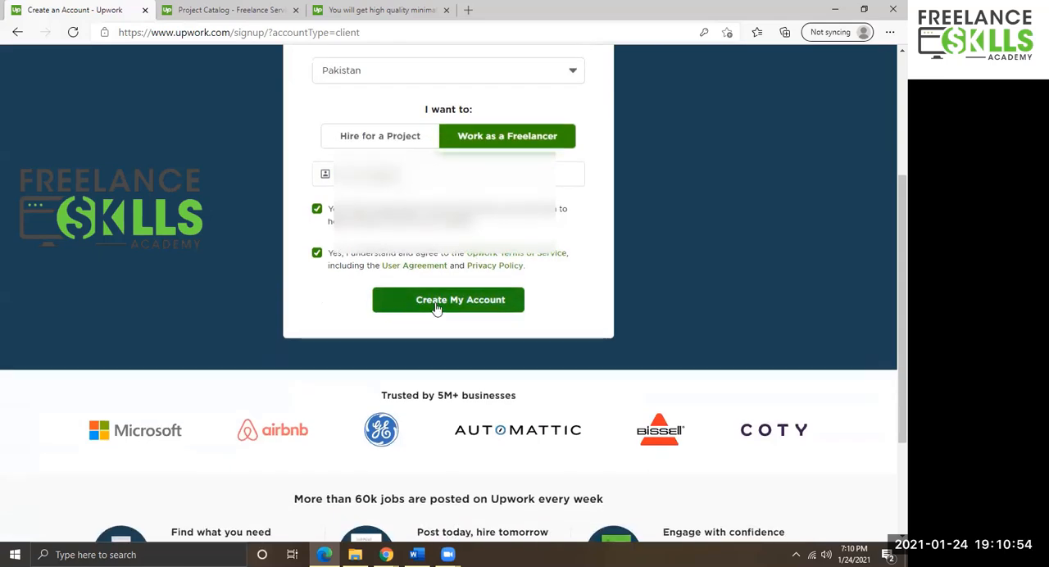
scroll(436, 308, "up", 2)
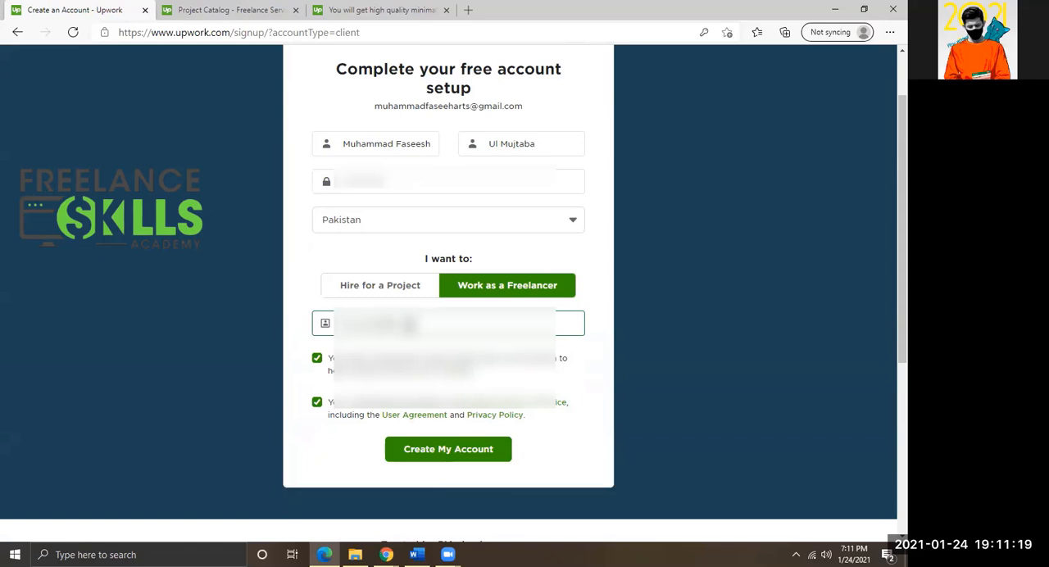
left_click_drag(411, 325, 303, 326)
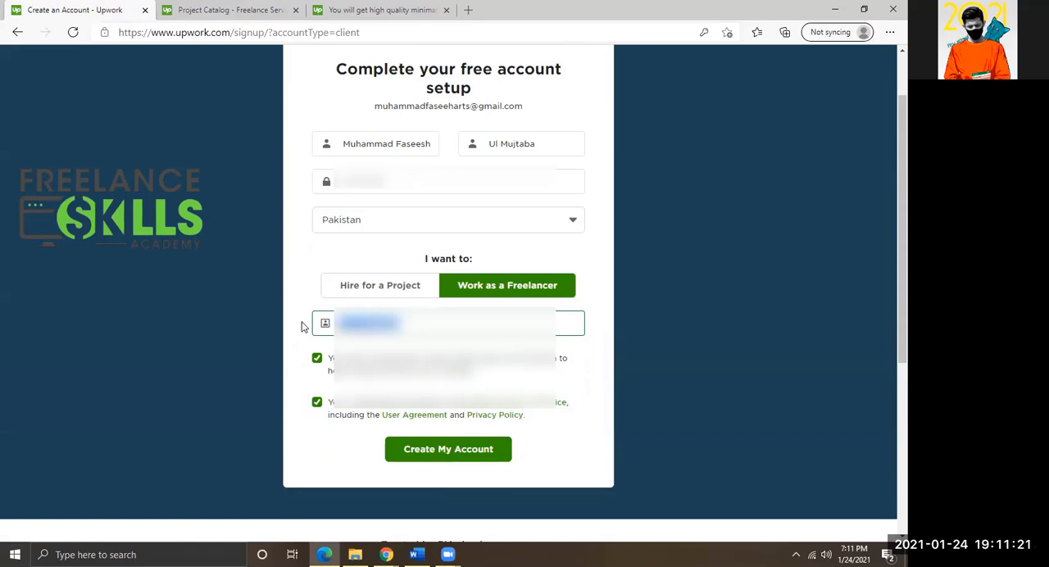
key("BackSpace")
key("Down")
key("Down")
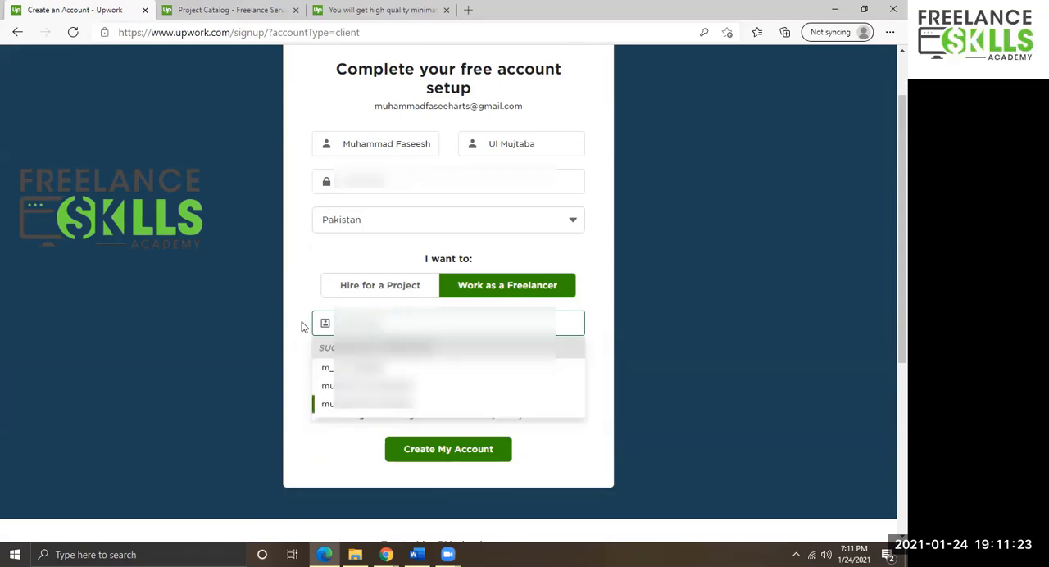
key("Return")
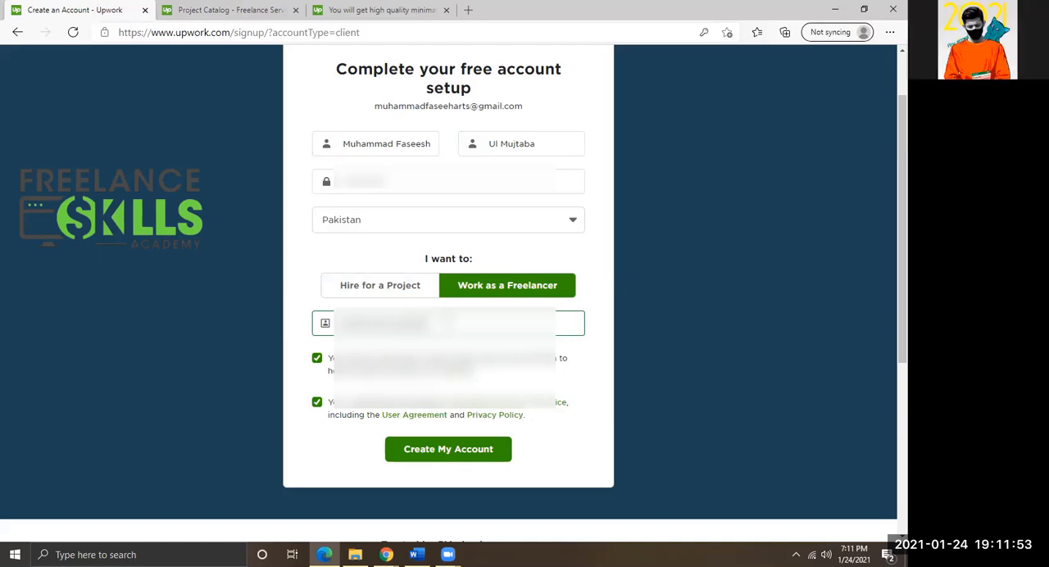
Create the account and let the browser save the password.
scroll(448, 295, "down", 3)
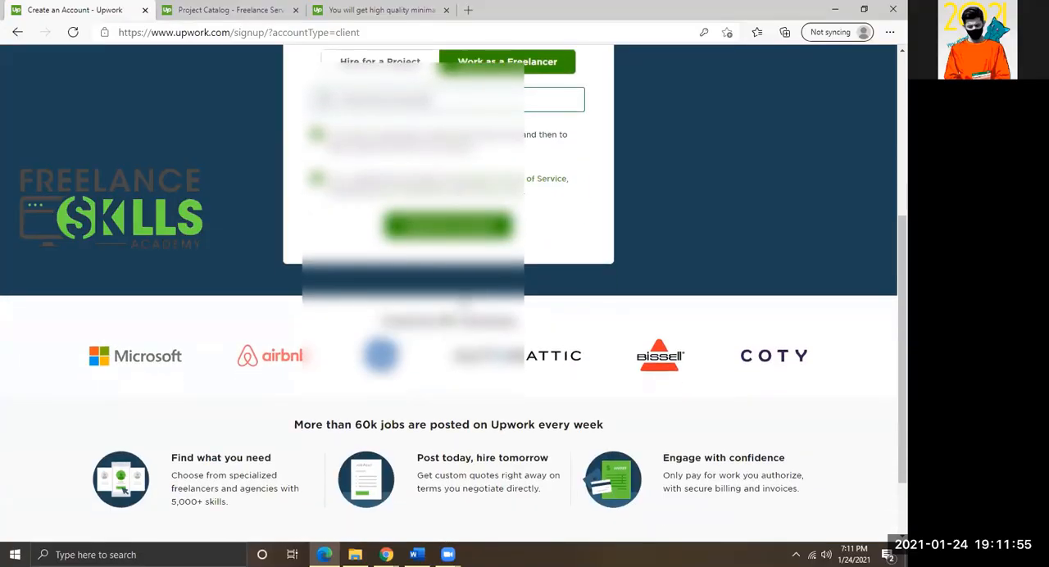
scroll(448, 295, "up", 2)
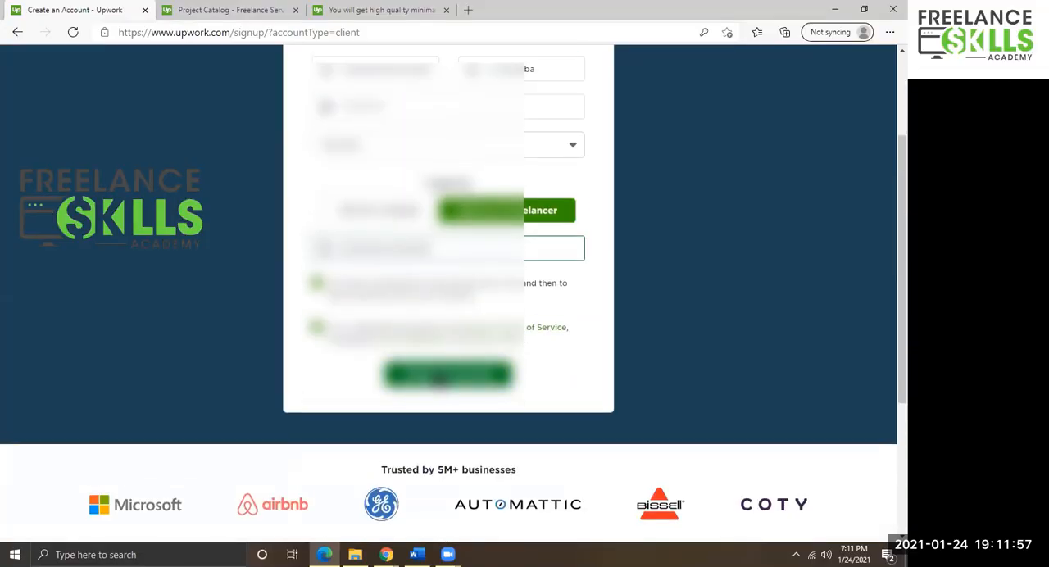
scroll(436, 383, "up", 2)
scroll(448, 327, "down", 1)
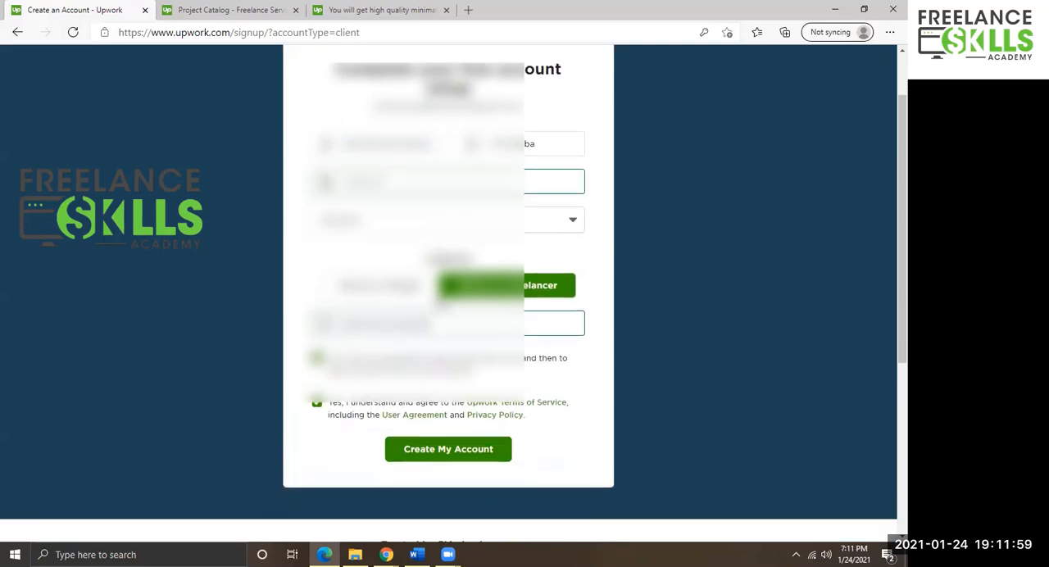
left_click(448, 449)
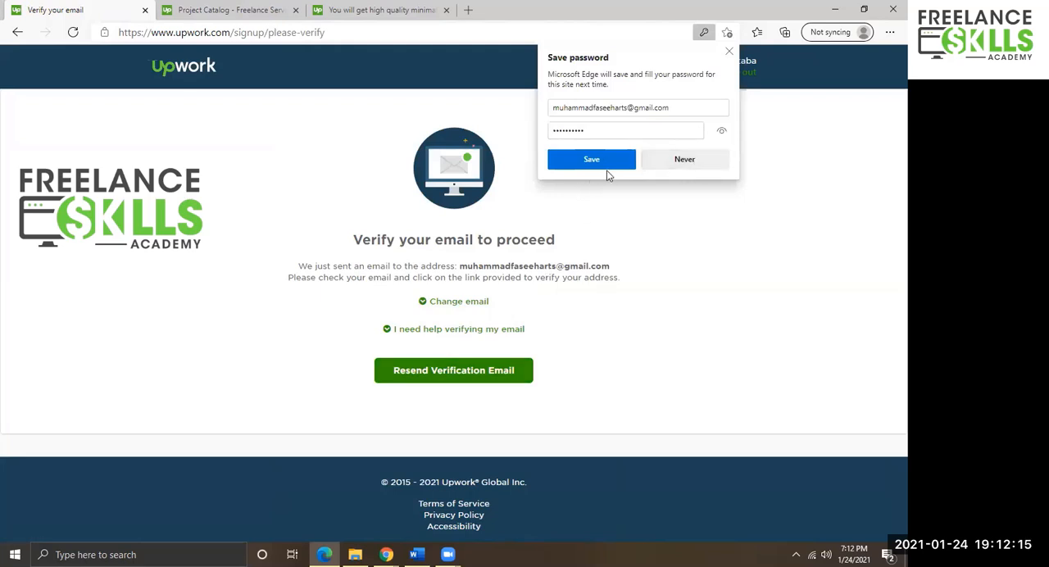
left_click(608, 166)
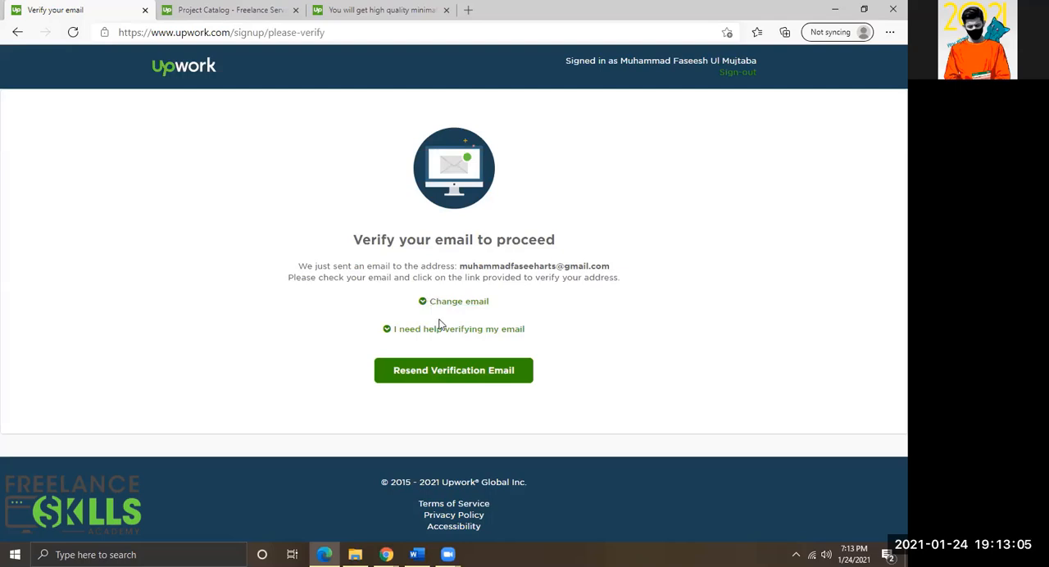
Reload the verification page and continue joining Upwork as a freelancer.
left_click(72, 33)
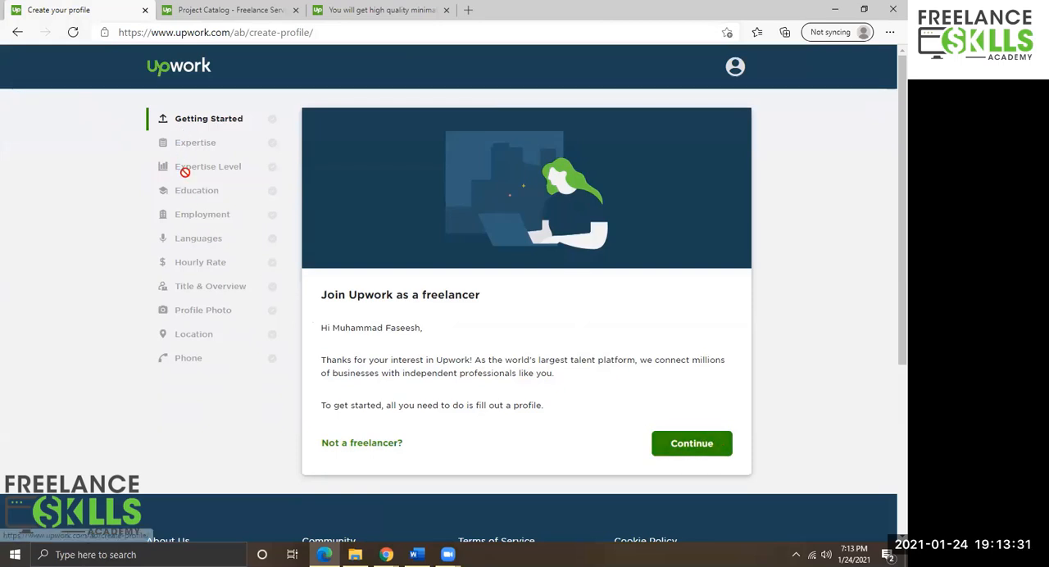
left_click(690, 443)
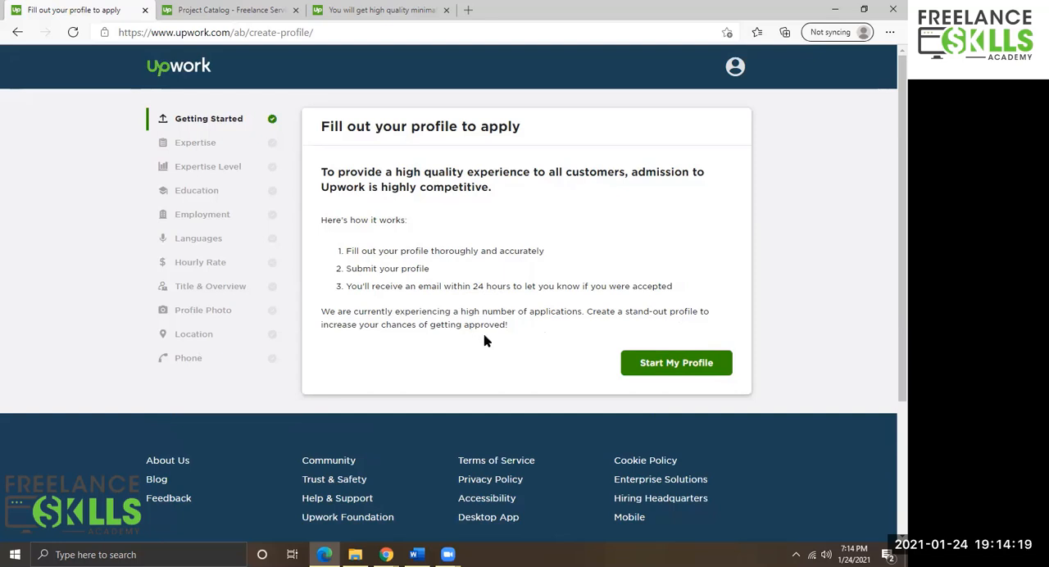
Start the freelancer profile from the admission overview page.
left_click_drag(508, 326, 323, 312)
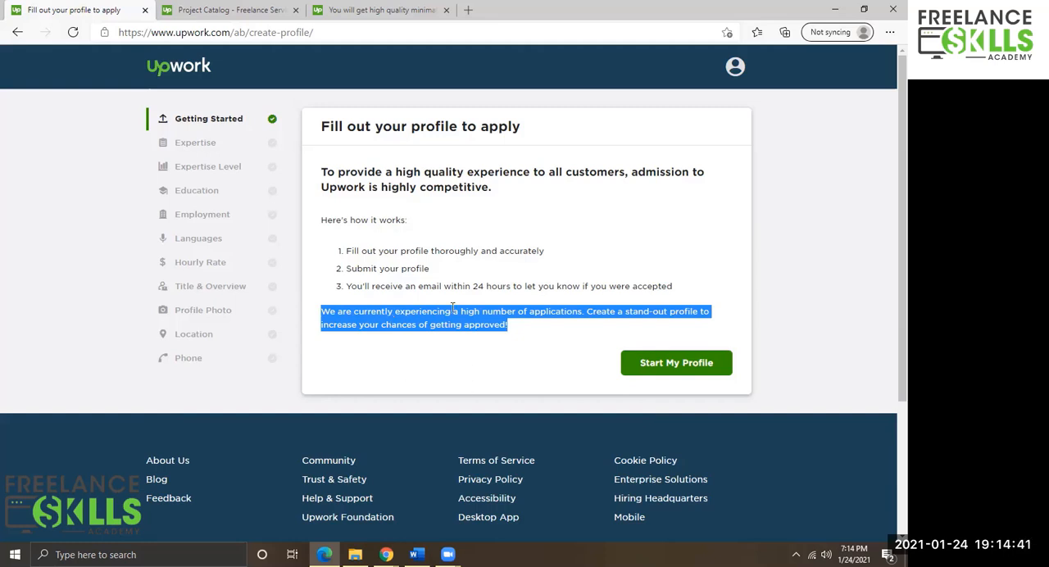
left_click(439, 287)
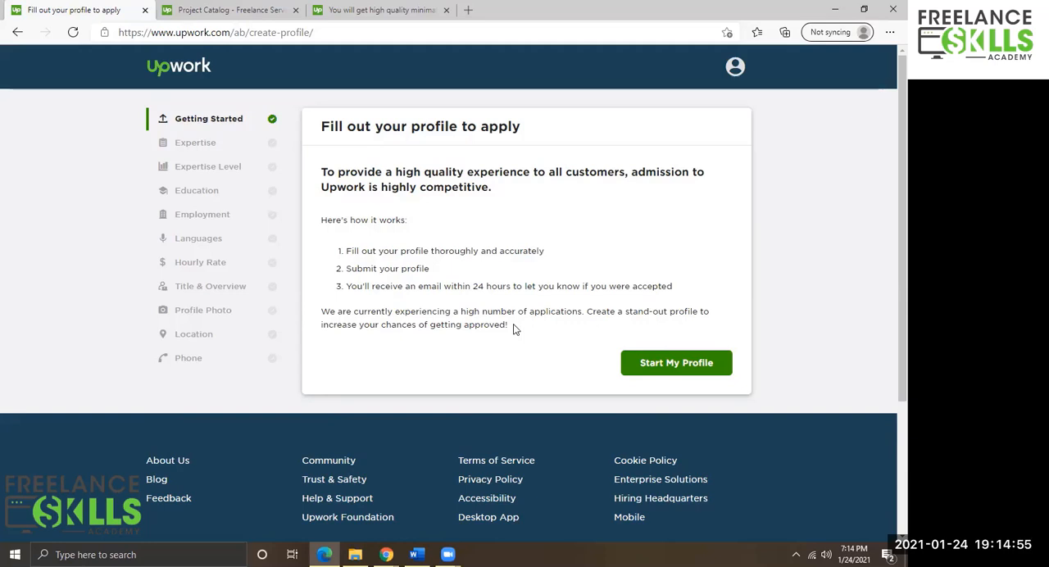
left_click(676, 363)
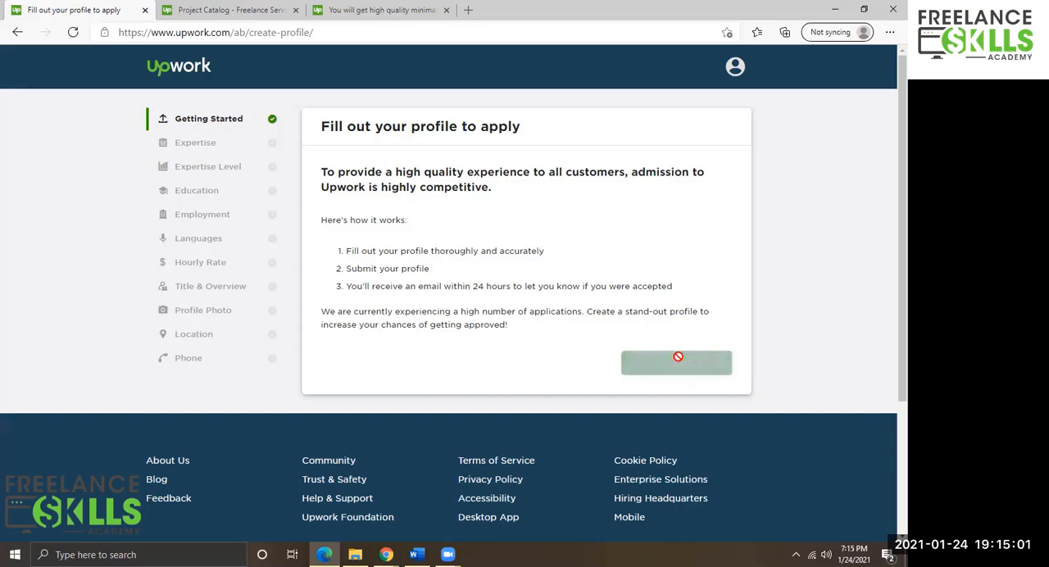
Choose to fill out the profile manually instead of uploading a LinkedIn profile.
scroll(664, 342, "up", 1)
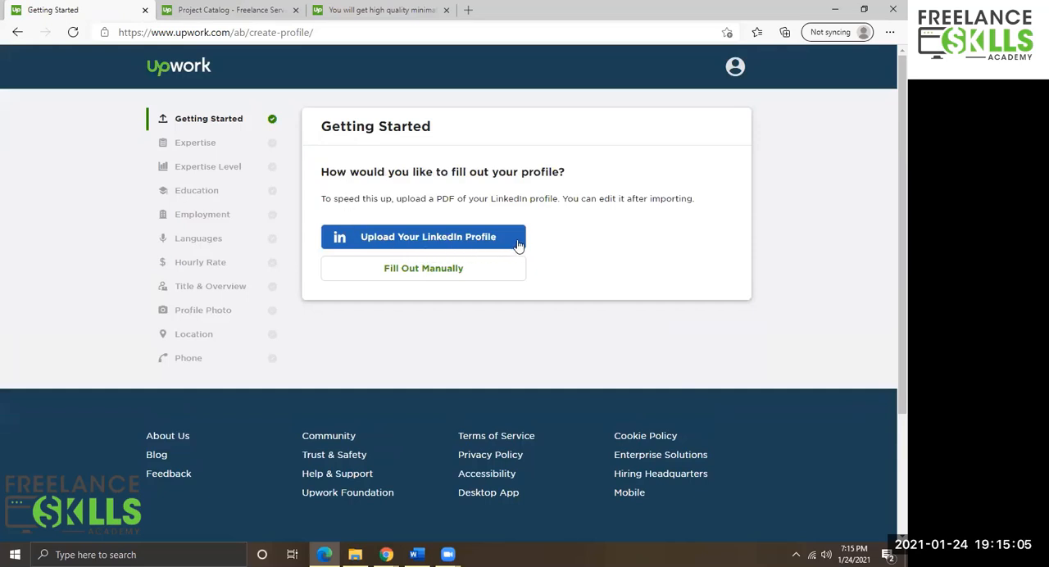
left_click_drag(695, 199, 338, 164)
left_click(469, 251)
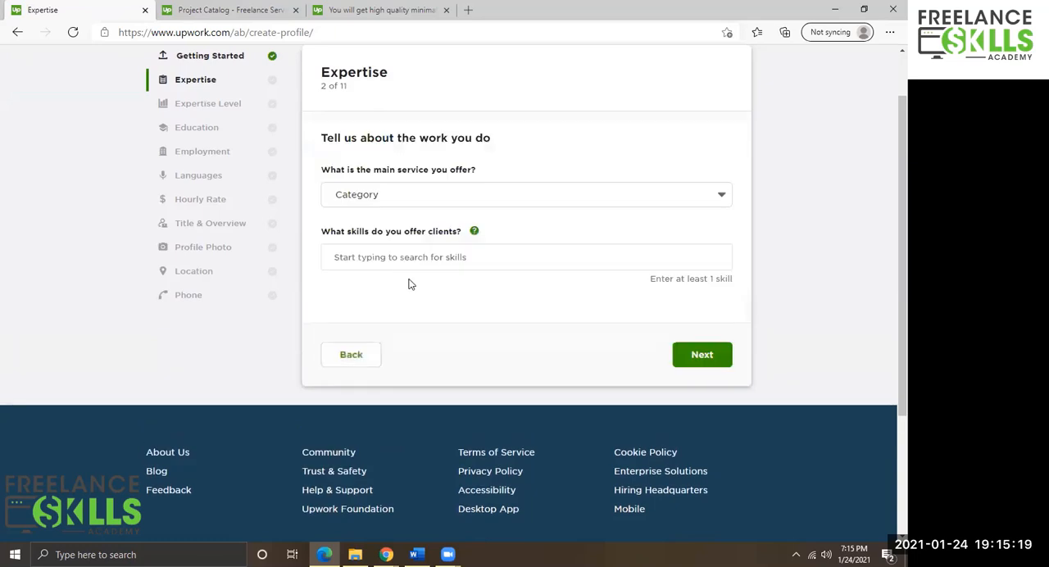
Select Design & Creative as the main service offered.
scroll(409, 280, "up", 1)
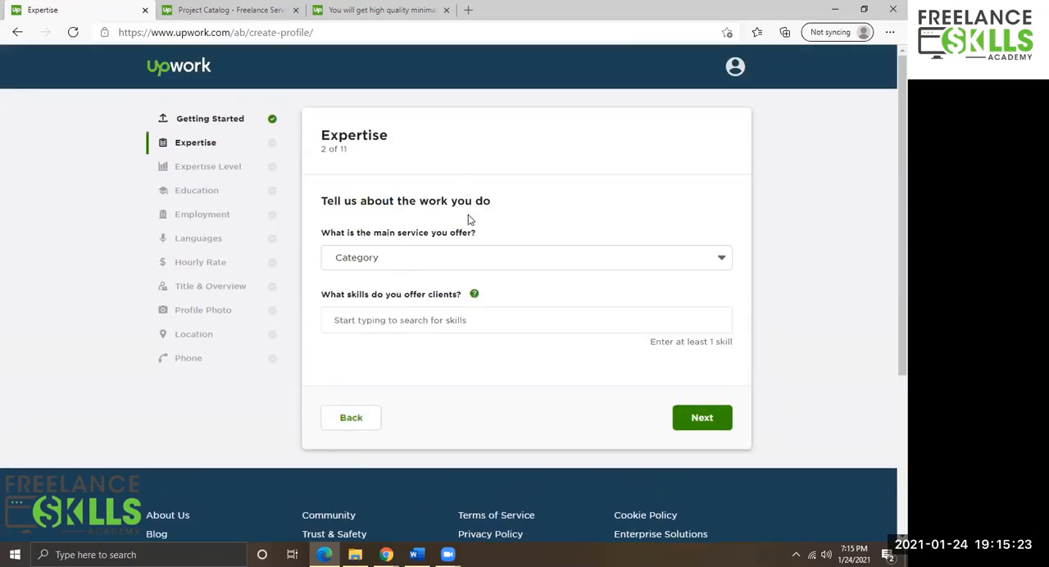
left_click(451, 258)
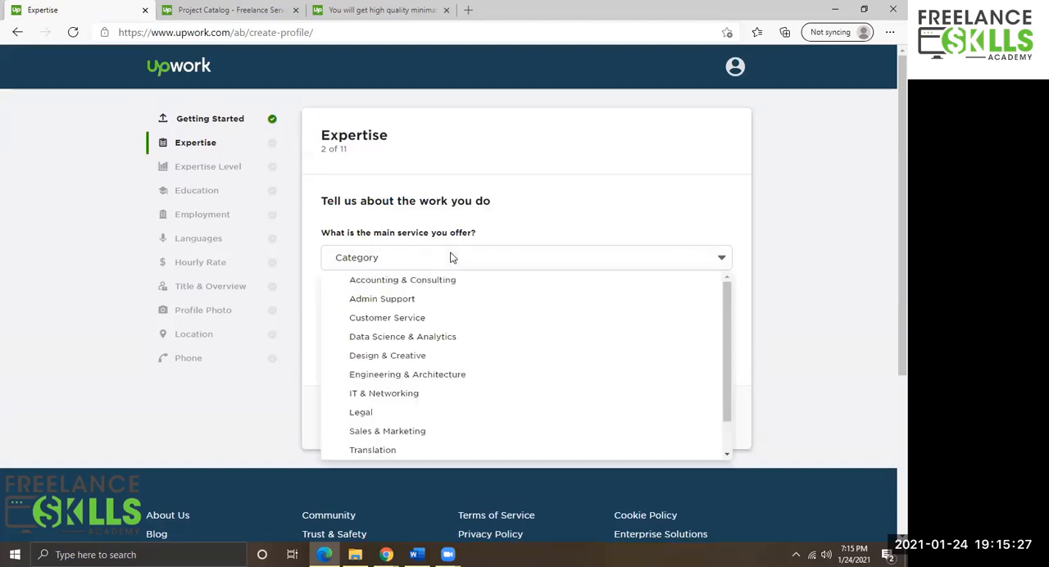
scroll(379, 307, "down", 1)
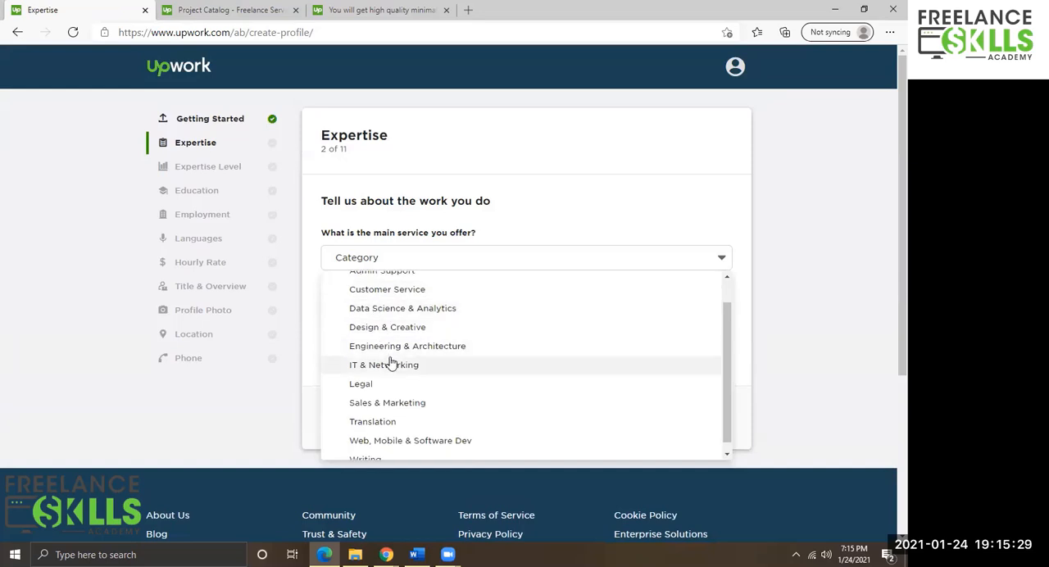
scroll(392, 363, "down", 1)
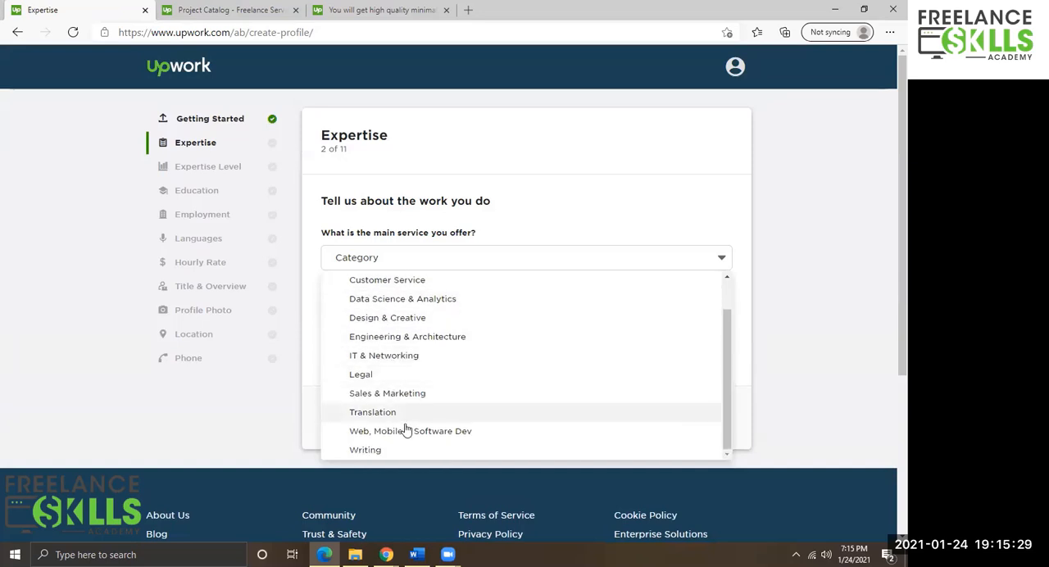
left_click(385, 319)
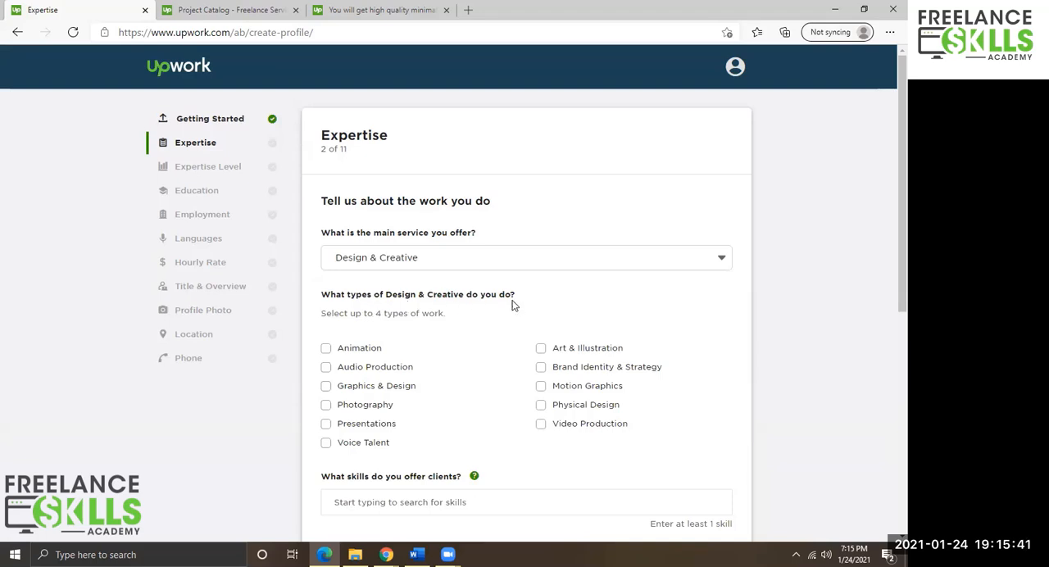
Tick Art & Illustration and Brand Identity & Strategy as Design & Creative work types.
scroll(512, 305, "down", 1)
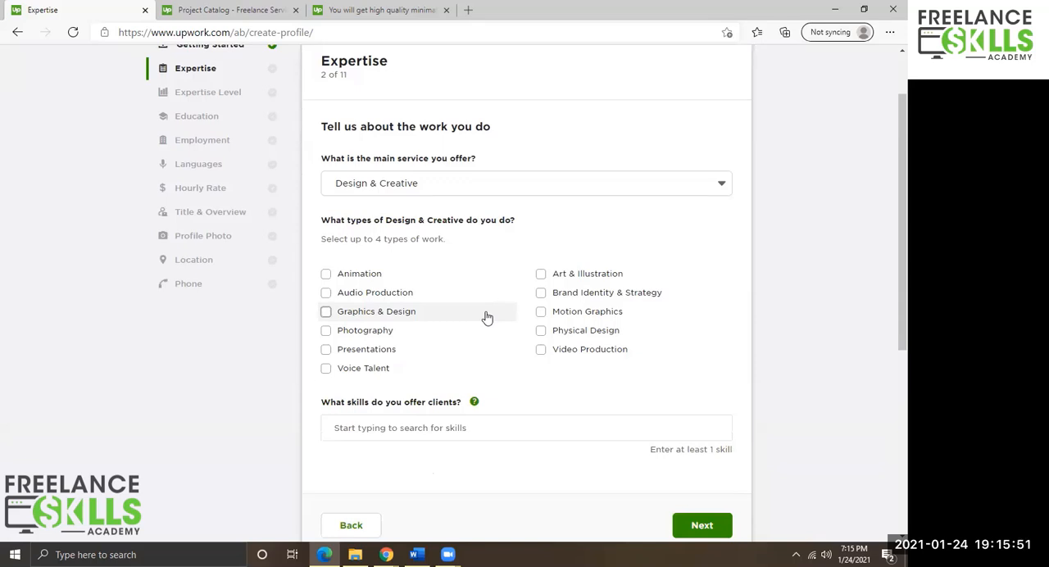
left_click(541, 275)
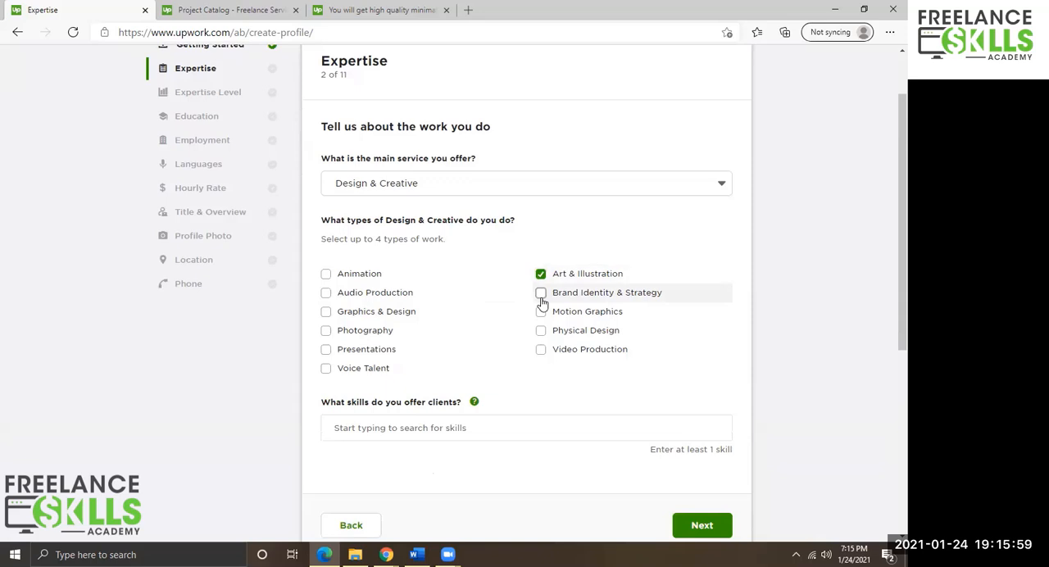
left_click(541, 300)
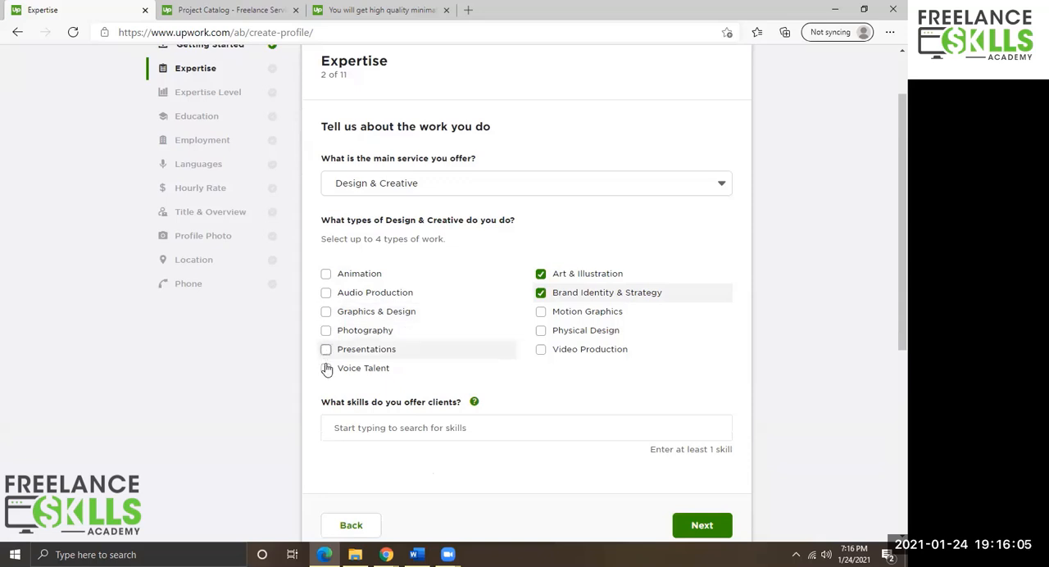
left_click(450, 417)
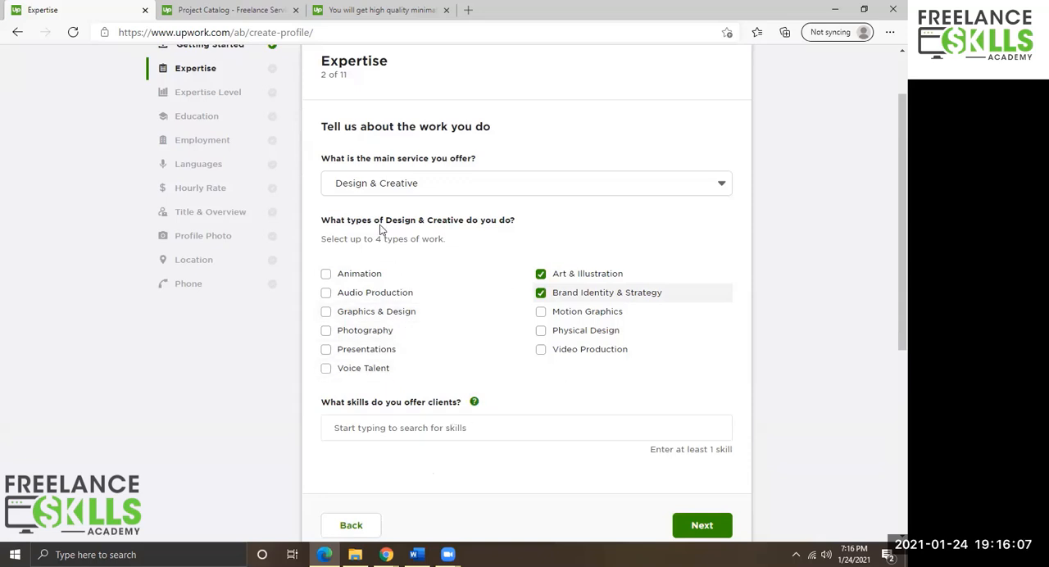
Reselect Design & Creative as the main service and tick Art & Illustration and Brand Identity & Strategy again.
left_click(420, 189)
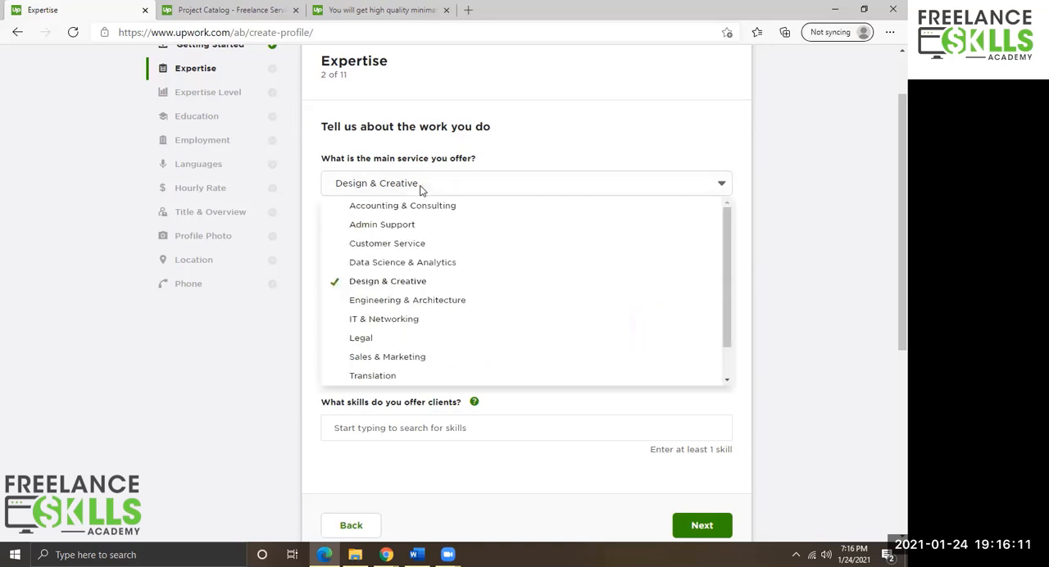
scroll(414, 325, "down", 1)
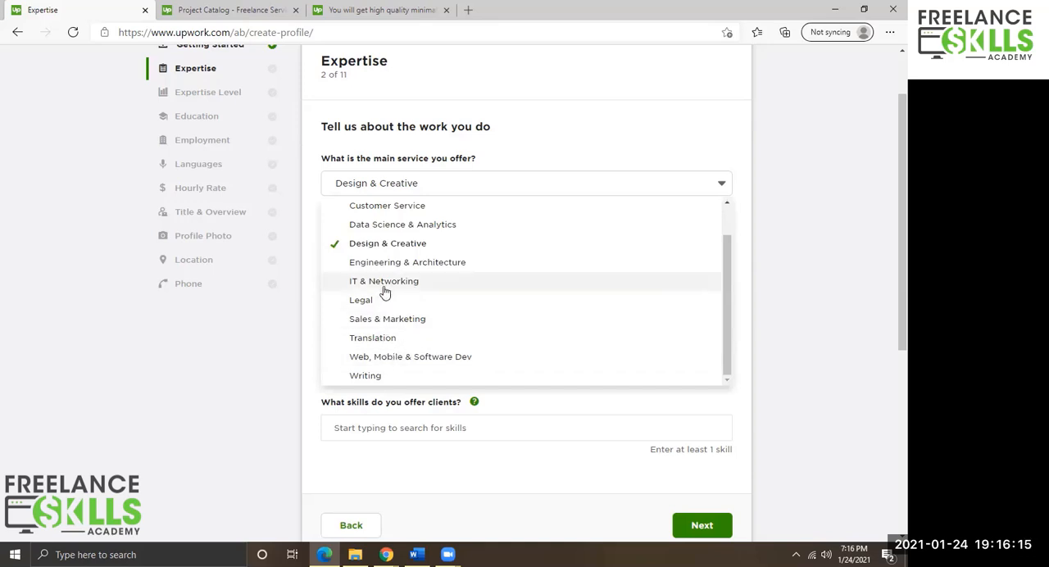
left_click(402, 245)
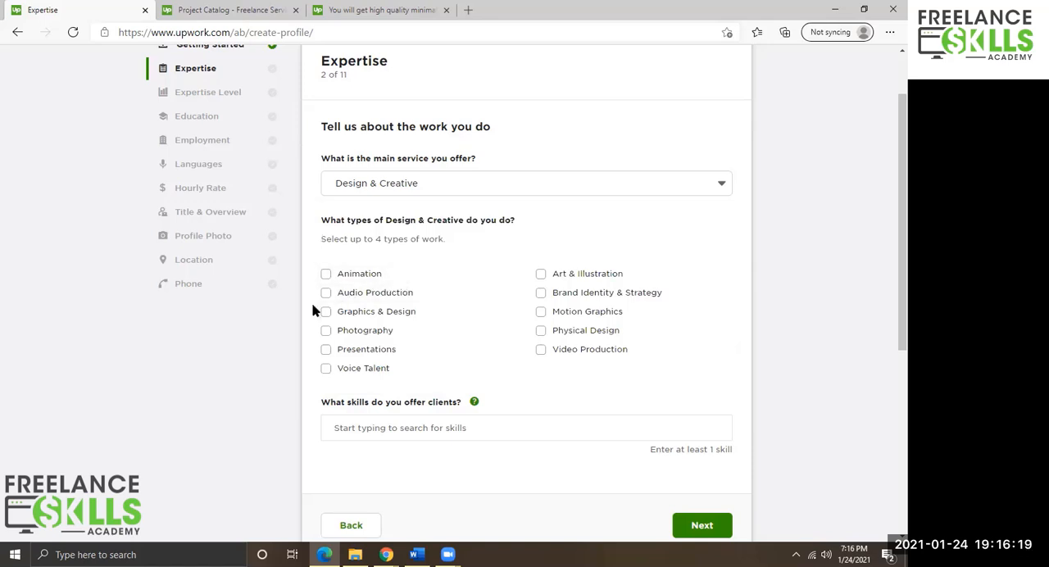
left_click(398, 188)
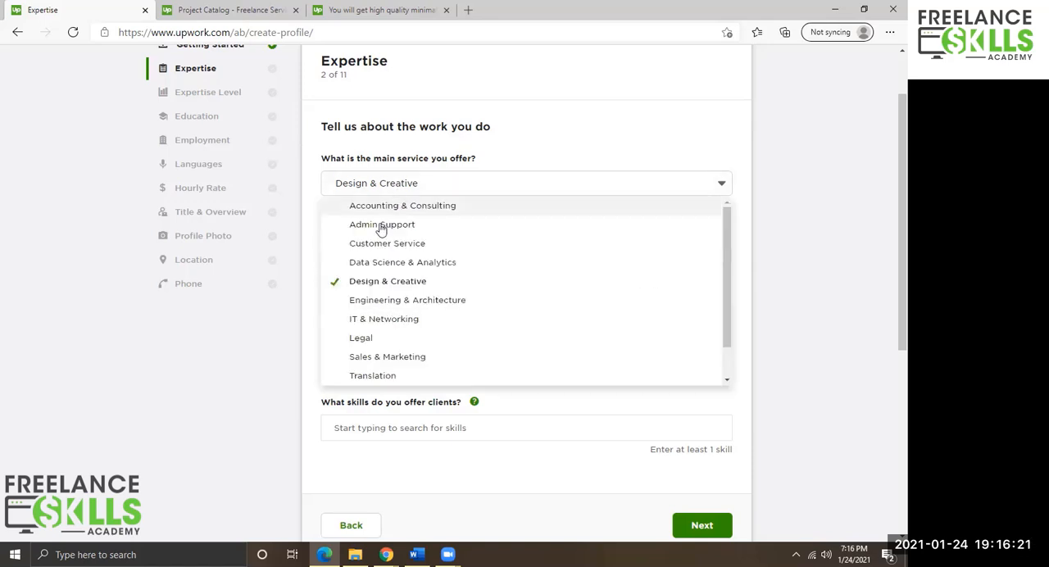
left_click(361, 281)
left_click(540, 273)
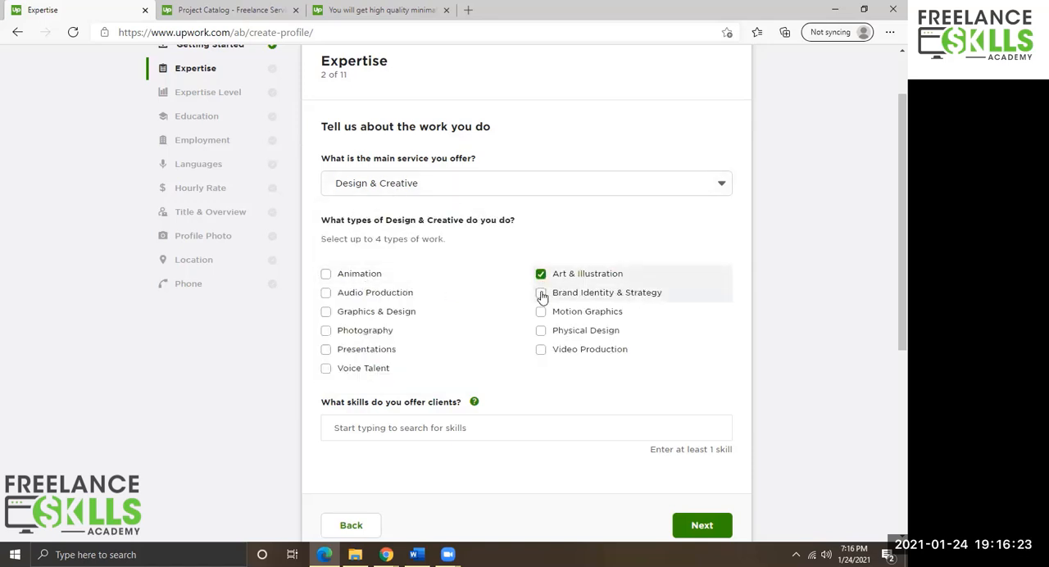
left_click(540, 292)
Switch the main service to Customer Service, then back to Design & Creative.
left_click(598, 189)
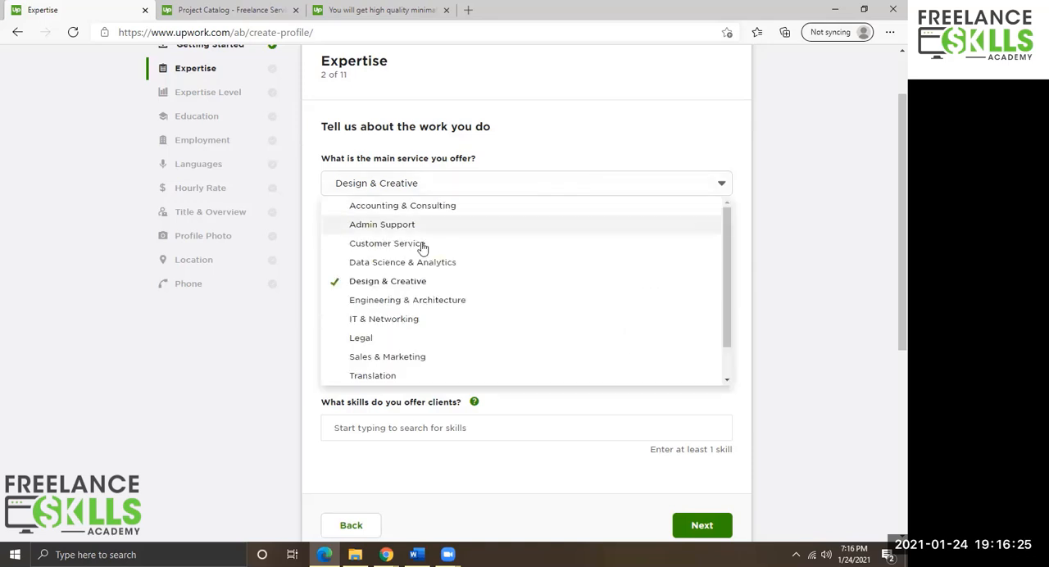
left_click(375, 243)
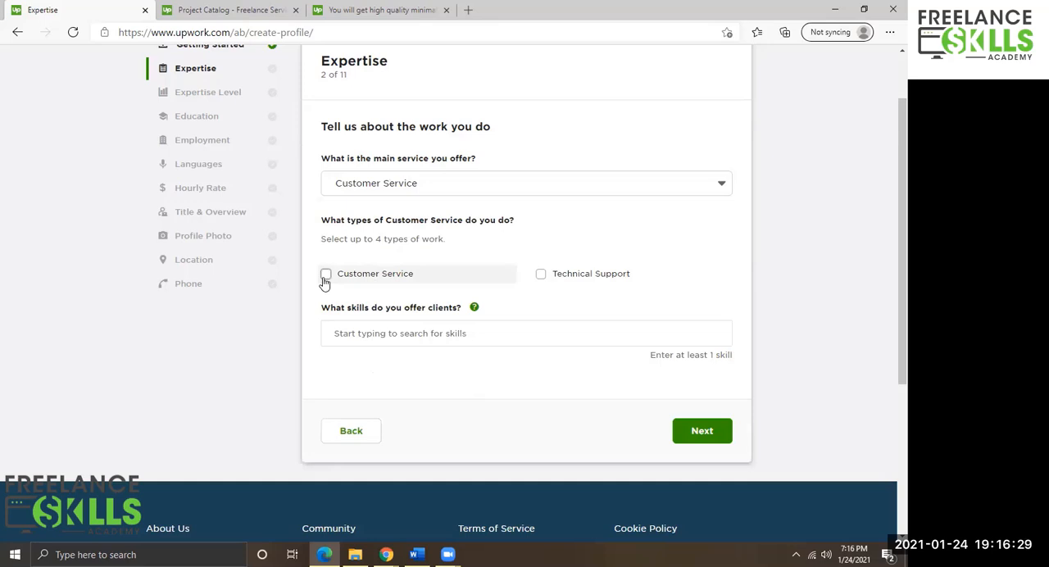
left_click(418, 184)
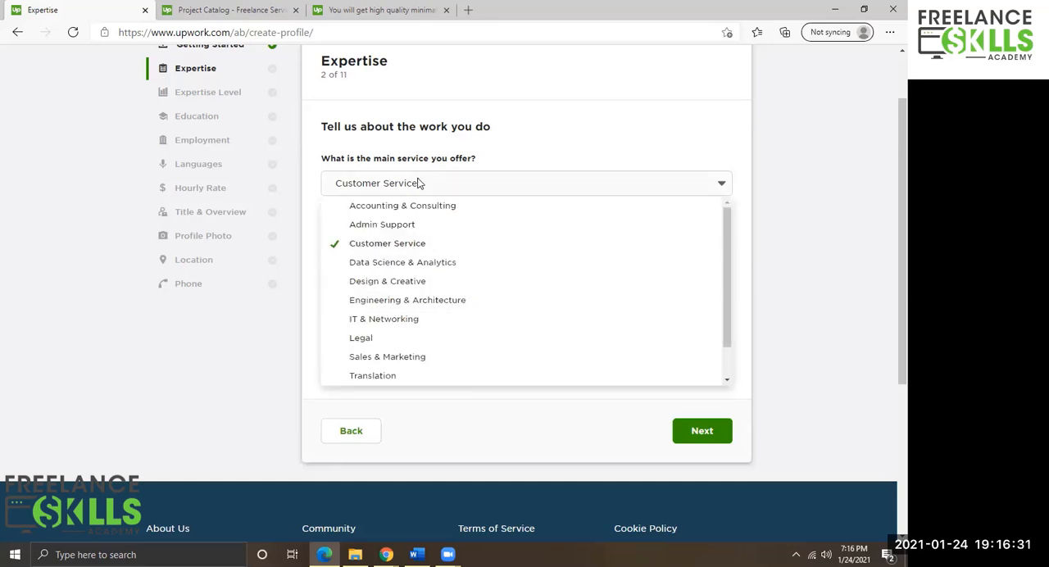
left_click(373, 281)
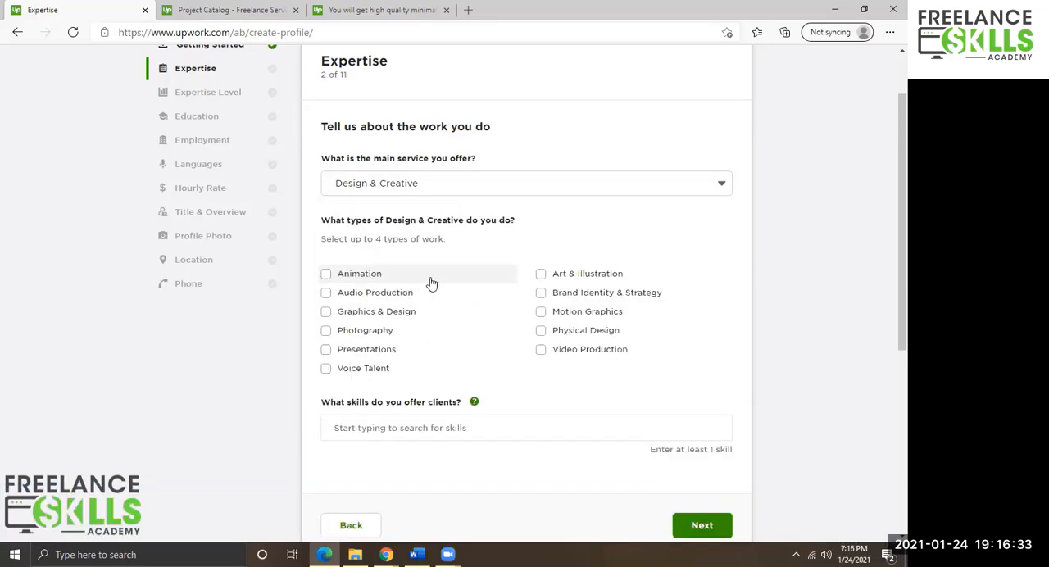
Tick Art & Illustration and Brand Identity & Strategy as the types of work.
left_click(540, 274)
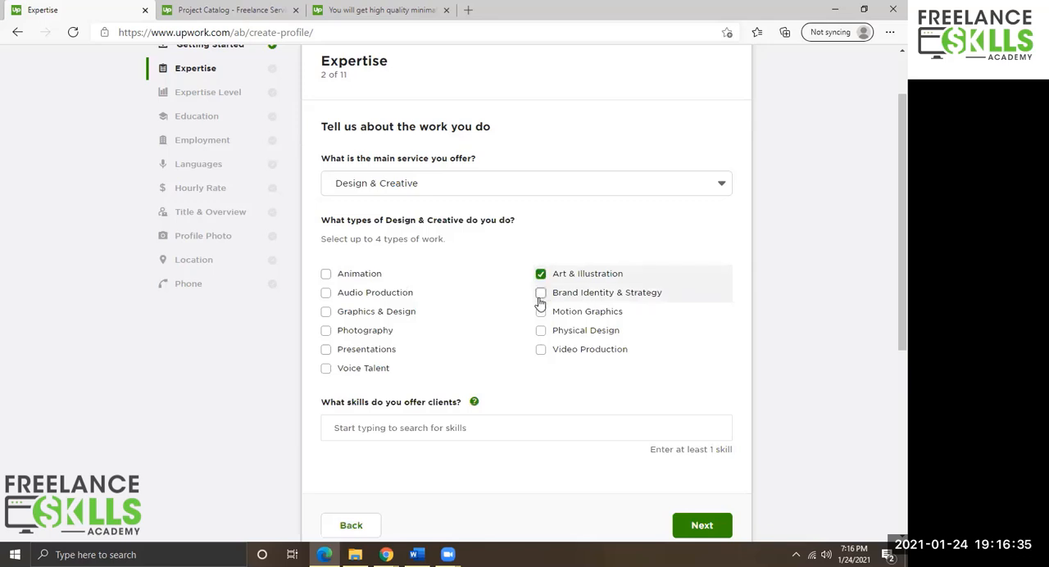
left_click(539, 298)
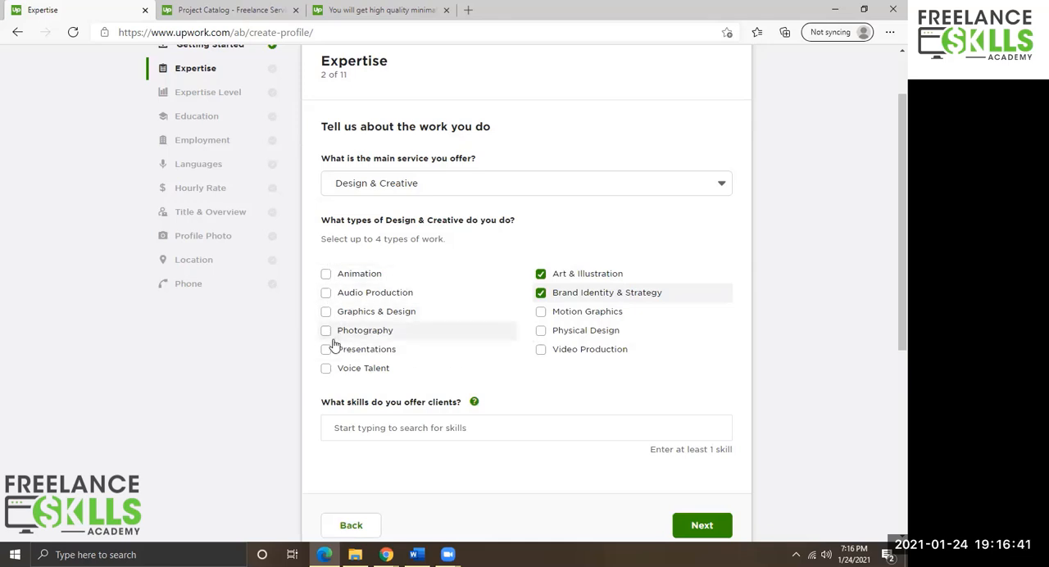
scroll(438, 327, "down", 2)
Add Illustration to the skills offered by searching for "illu" and picking it from the suggestions.
left_click(394, 276)
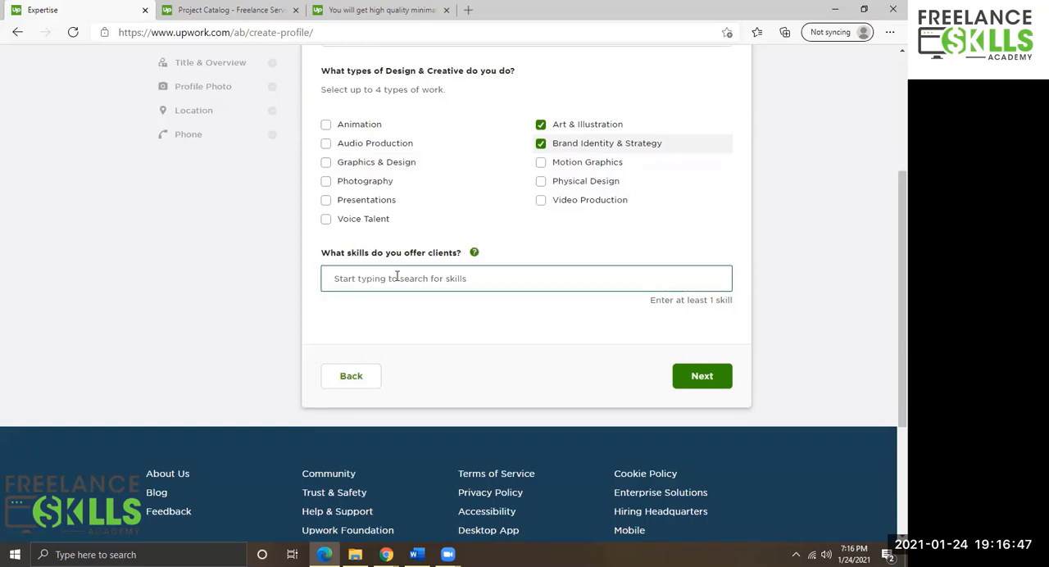
left_click(417, 278)
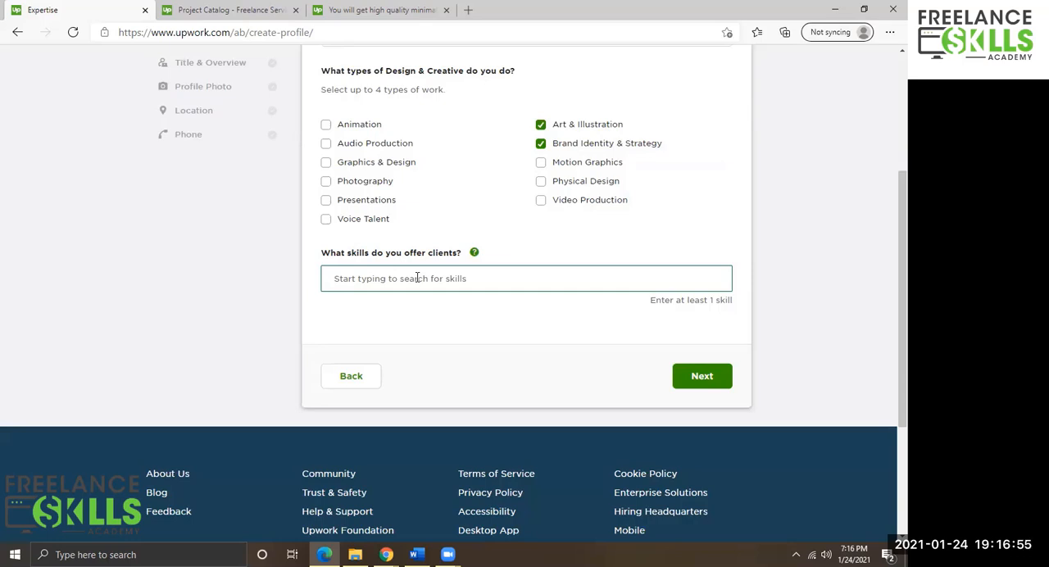
left_click(417, 555)
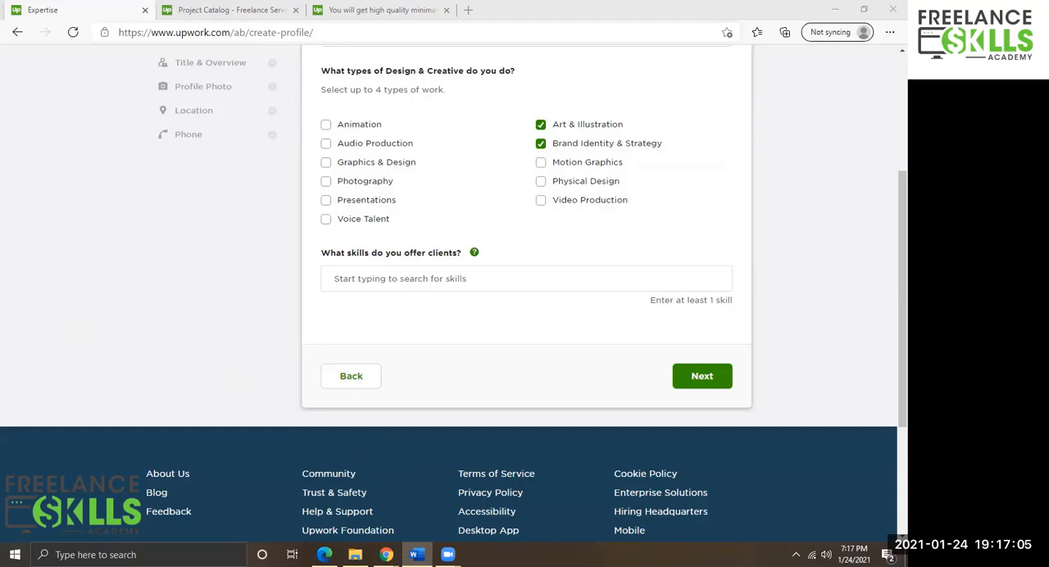
left_click(377, 286)
type("illu")
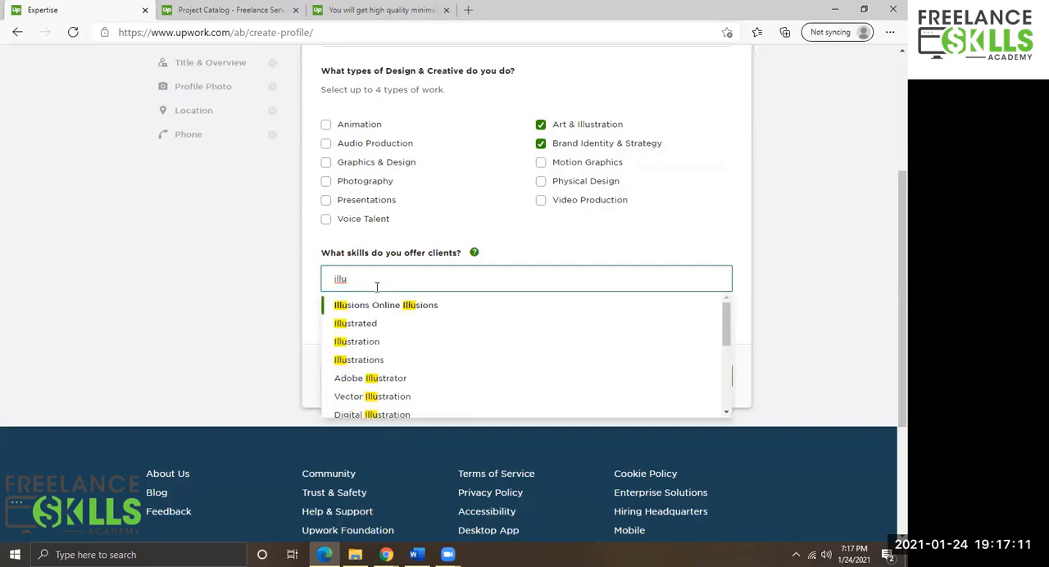
key("Down")
key("Down")
key("Down")
key("Up")
key("Return")
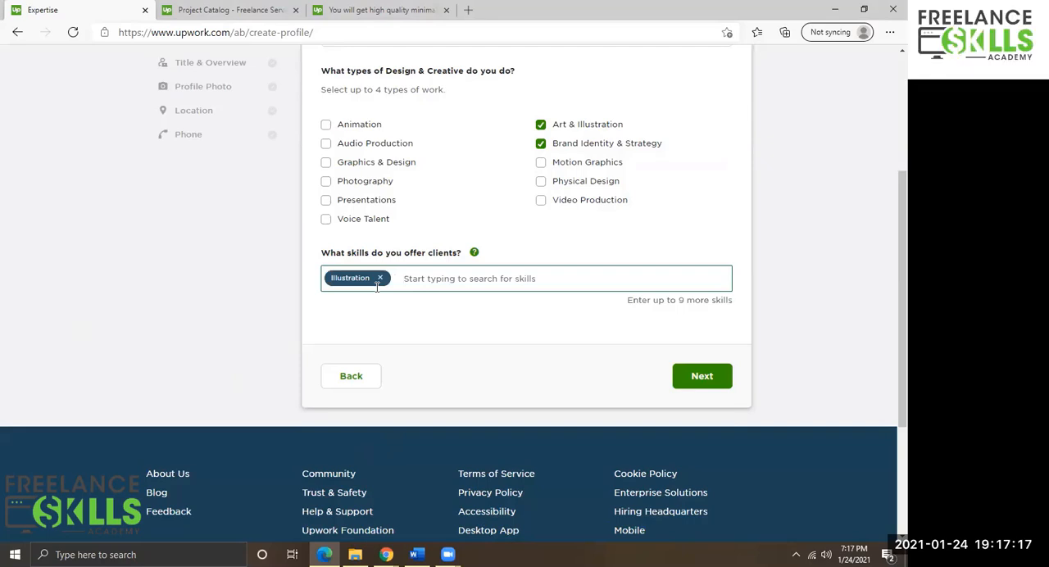
Add Logo as a second skill by searching for "logo" and choosing it from the suggestions.
type("logos")
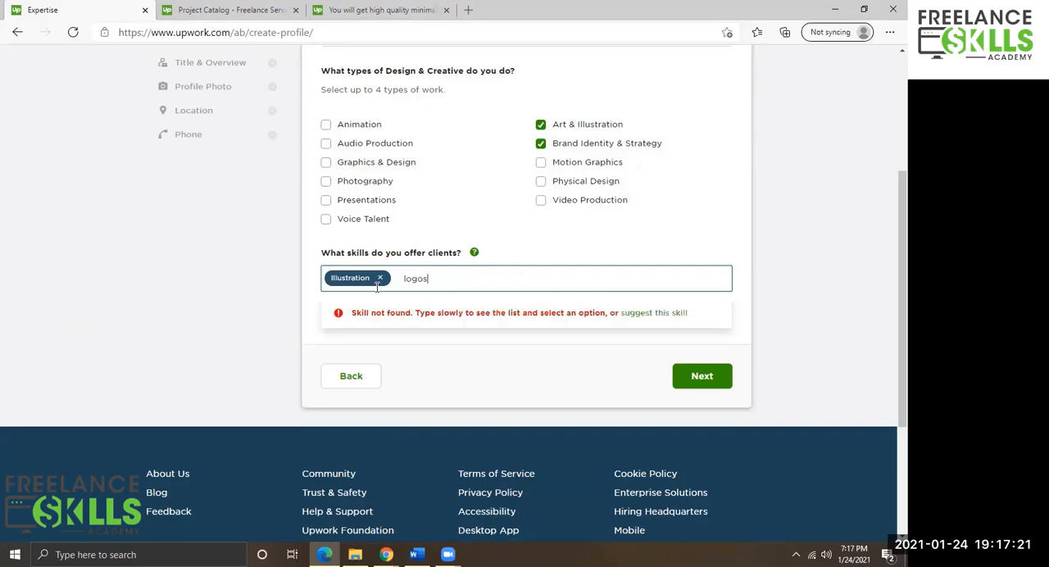
key("BackSpace")
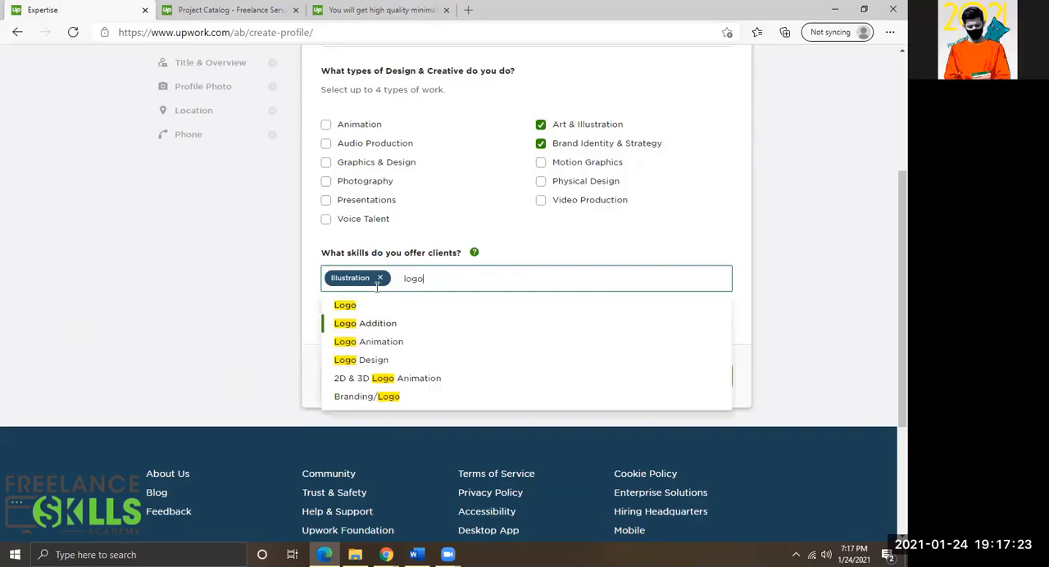
key("Down")
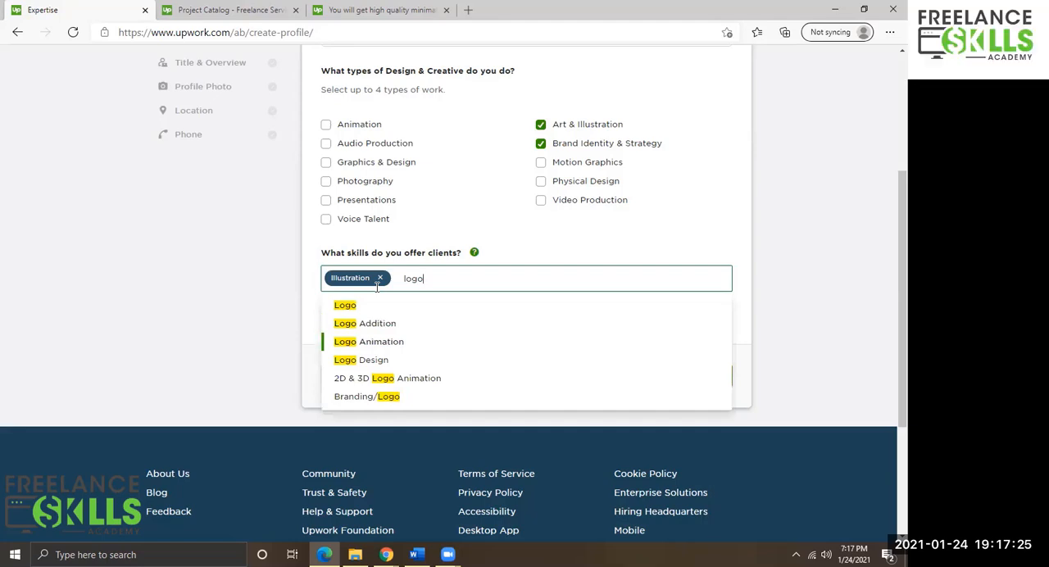
key("Up")
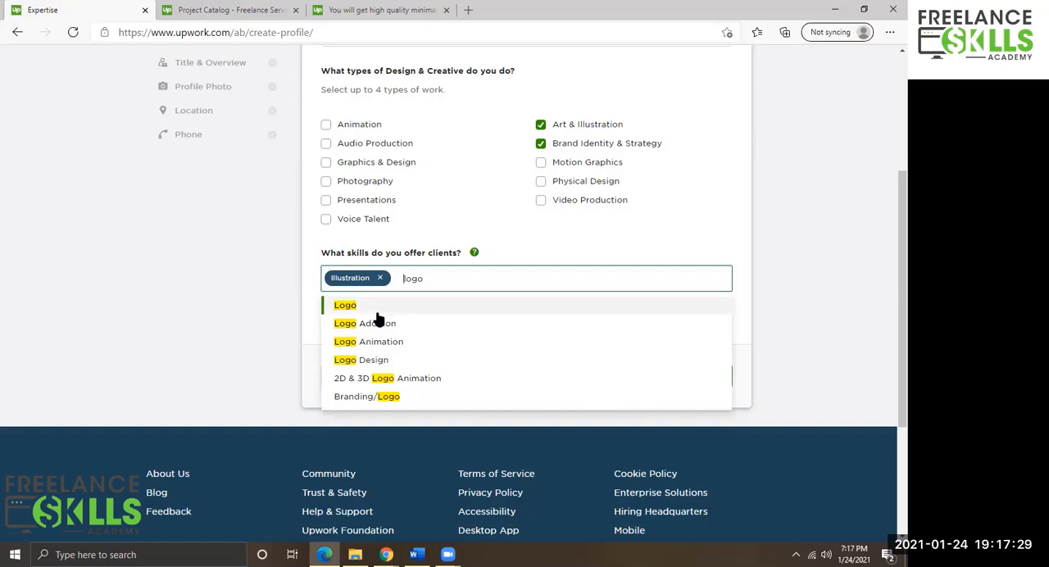
left_click(354, 310)
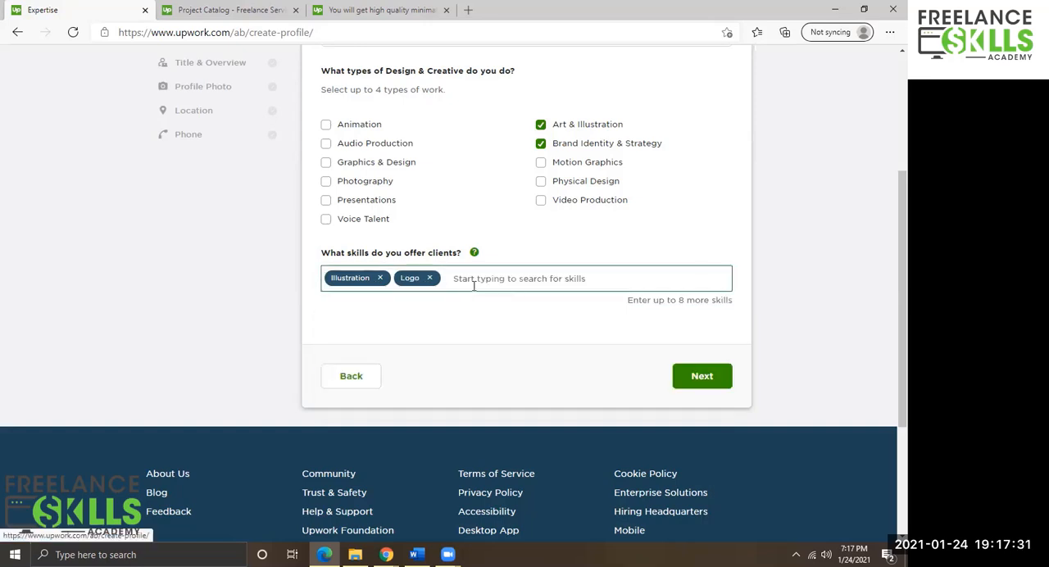
Add Portrait Painting as a skill by searching for "portrait" and picking it from the suggestions.
type("hyp")
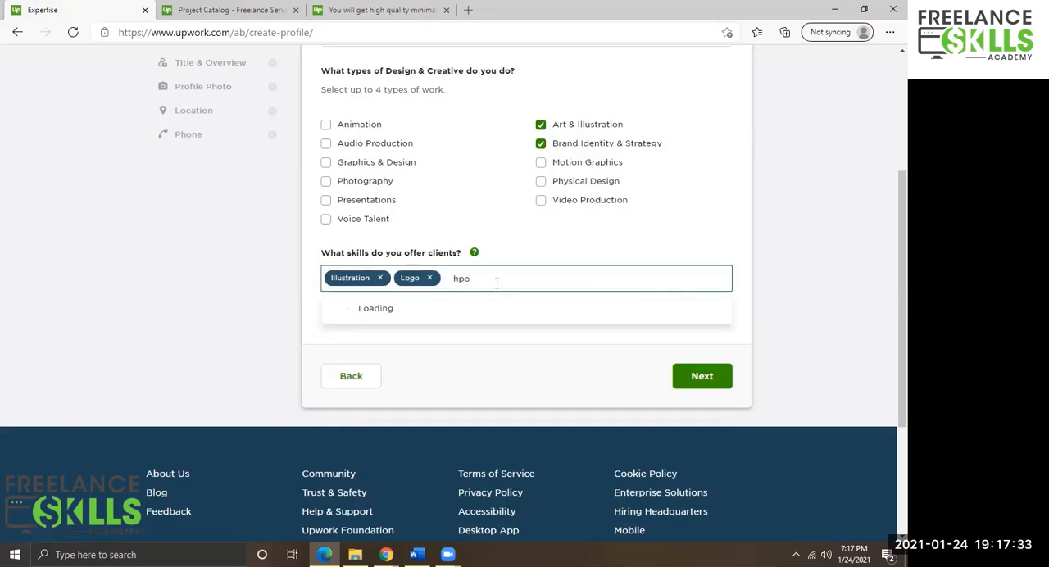
key("BackSpace")
key("BackSpace")
key("BackSpace")
type("por")
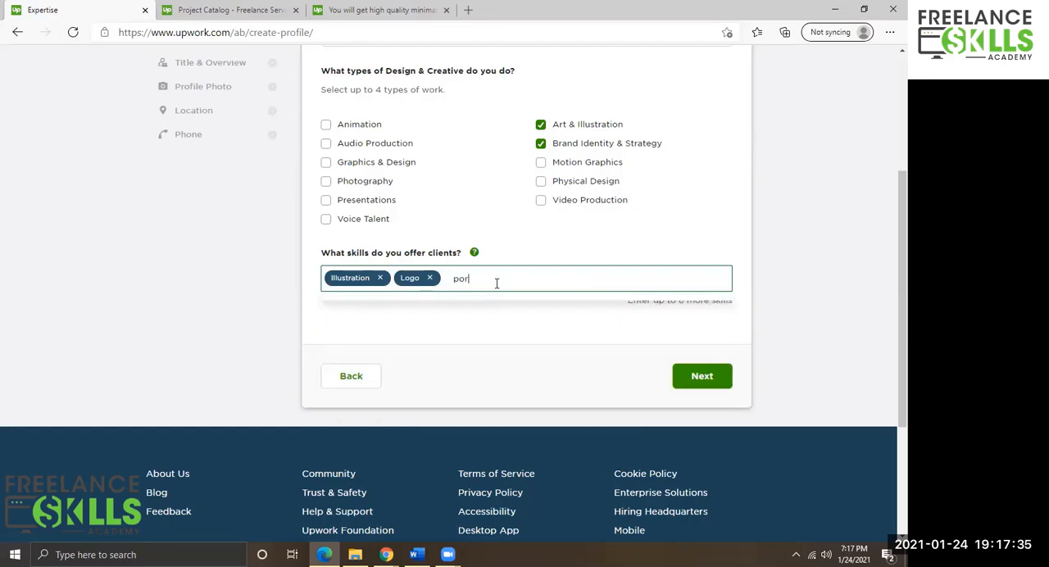
type("trait")
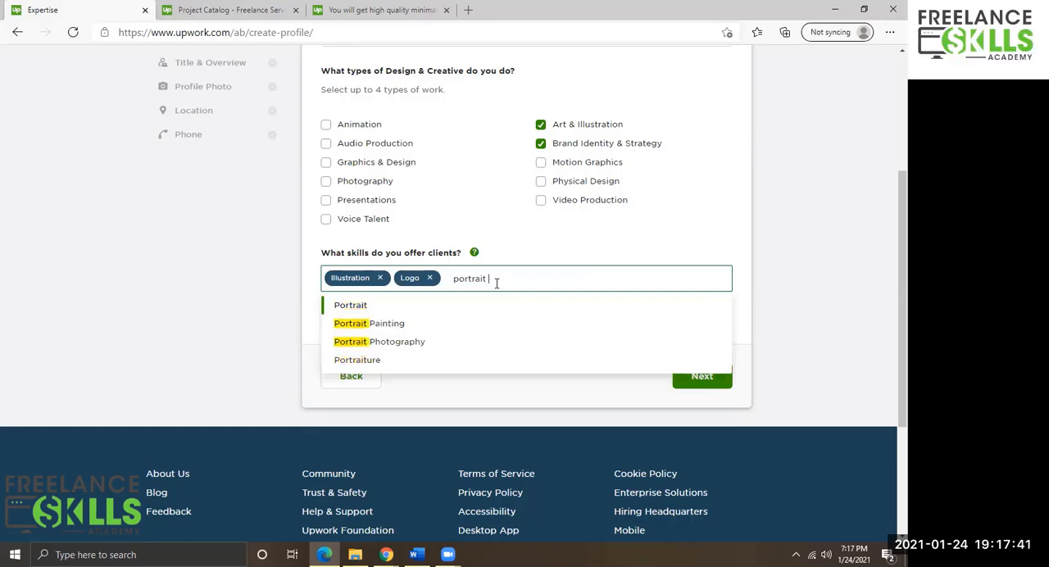
type(" ill")
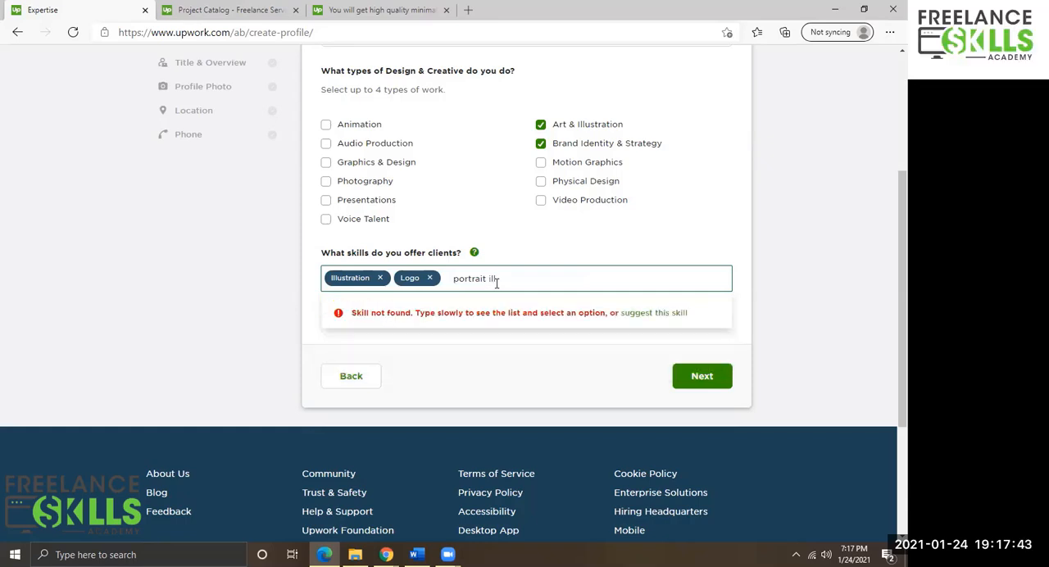
key("BackSpace")
key("BackSpace")
key("BackSpace")
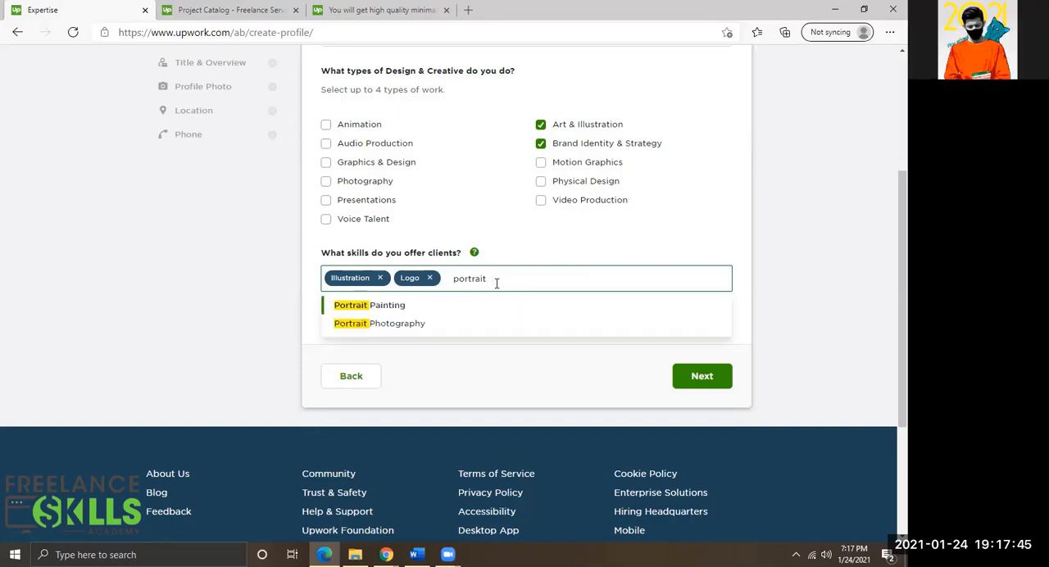
type("p")
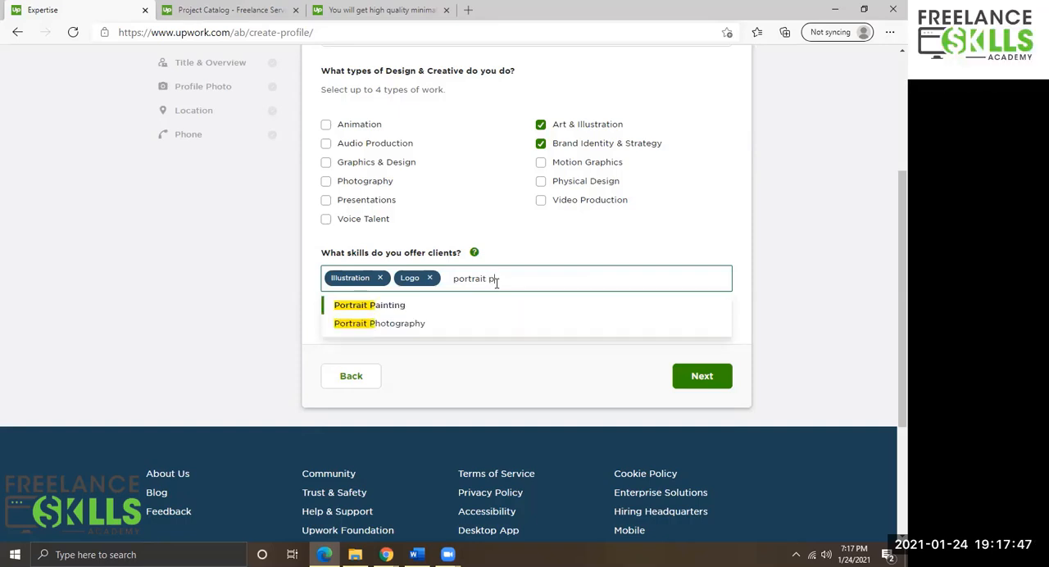
left_click(354, 306)
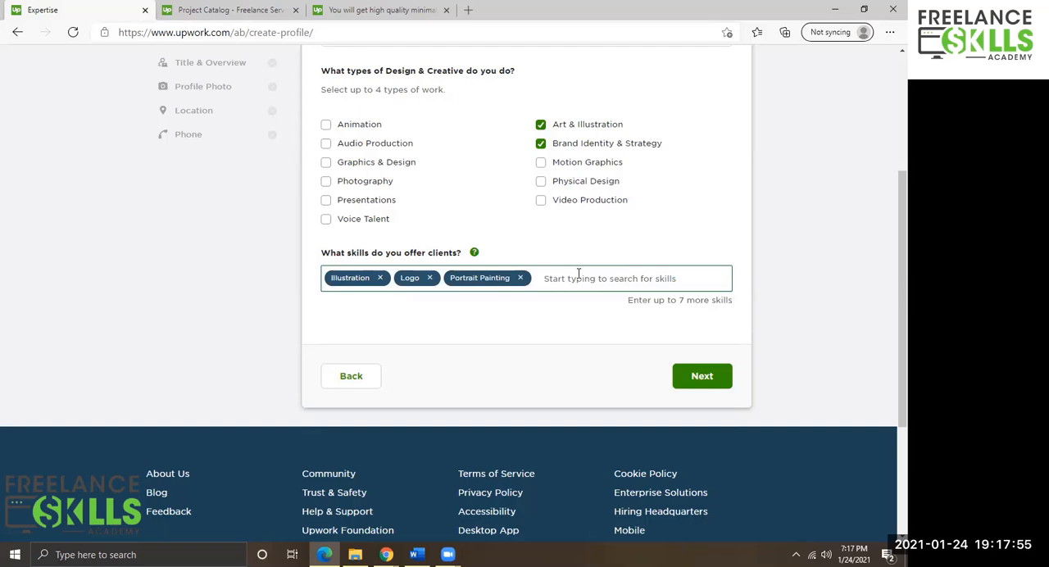
Add Adobe Photoshop and Adobe Illustrator as skills by searching "photos" and "adobe ill" and picking each suggestion.
type("photos")
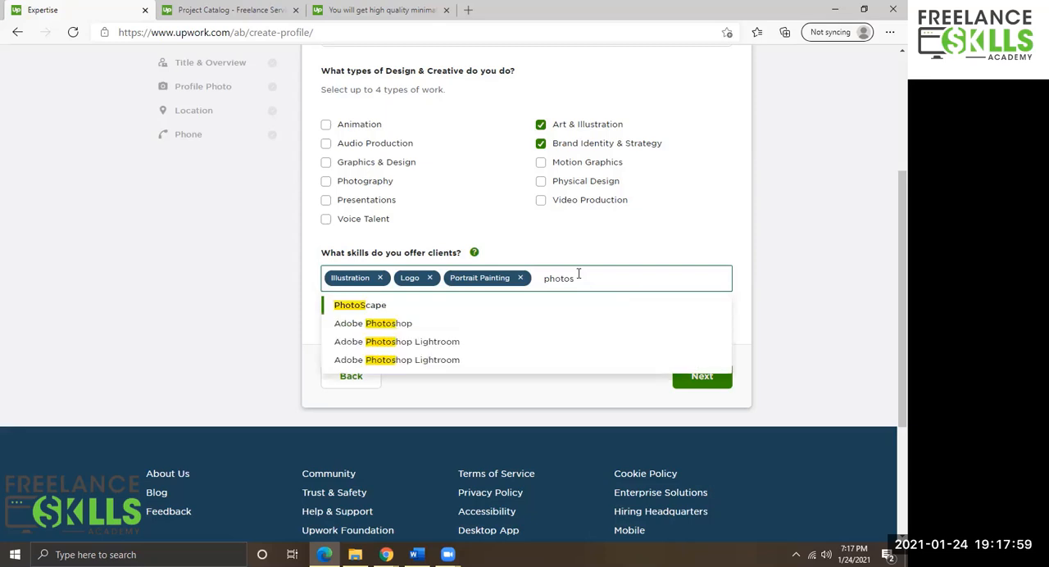
left_click(424, 323)
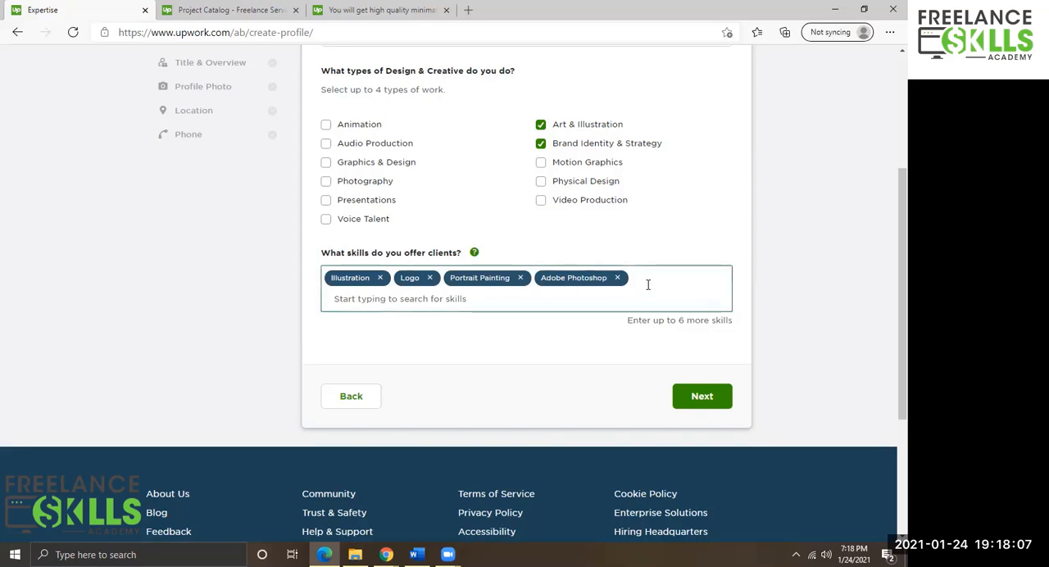
left_click(514, 301)
type("adobe ill")
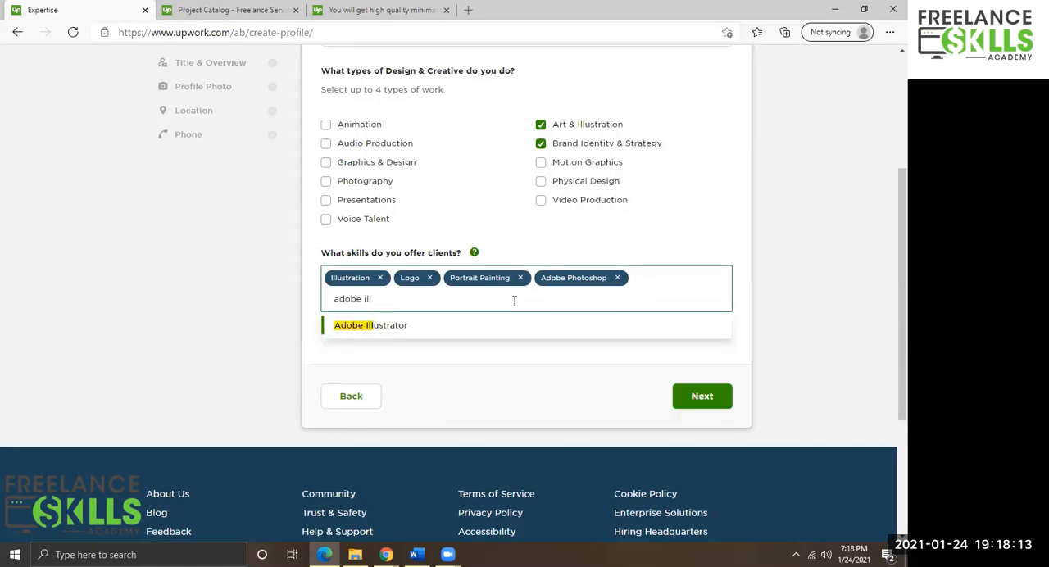
left_click(404, 324)
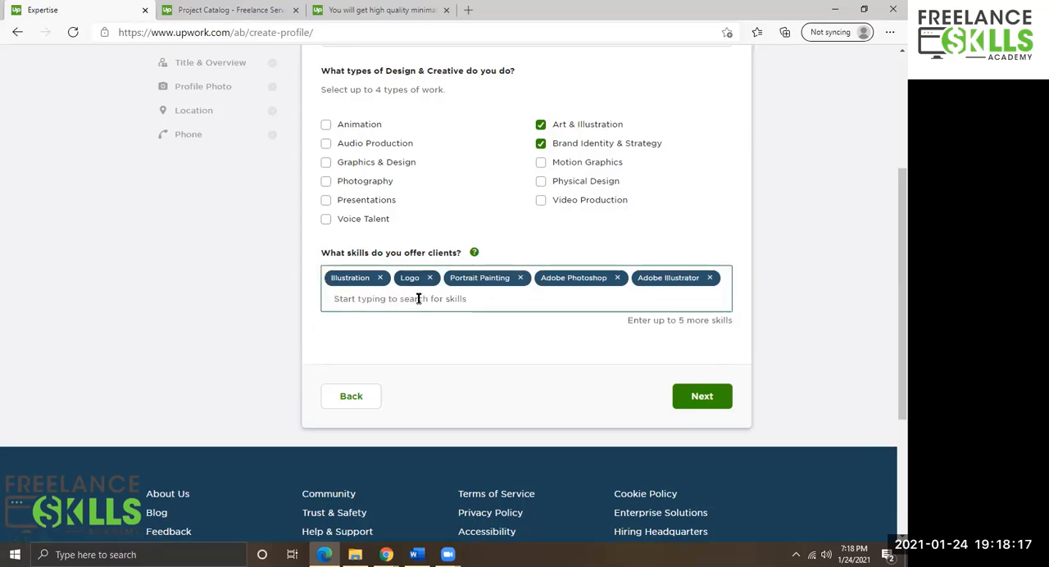
type("product de")
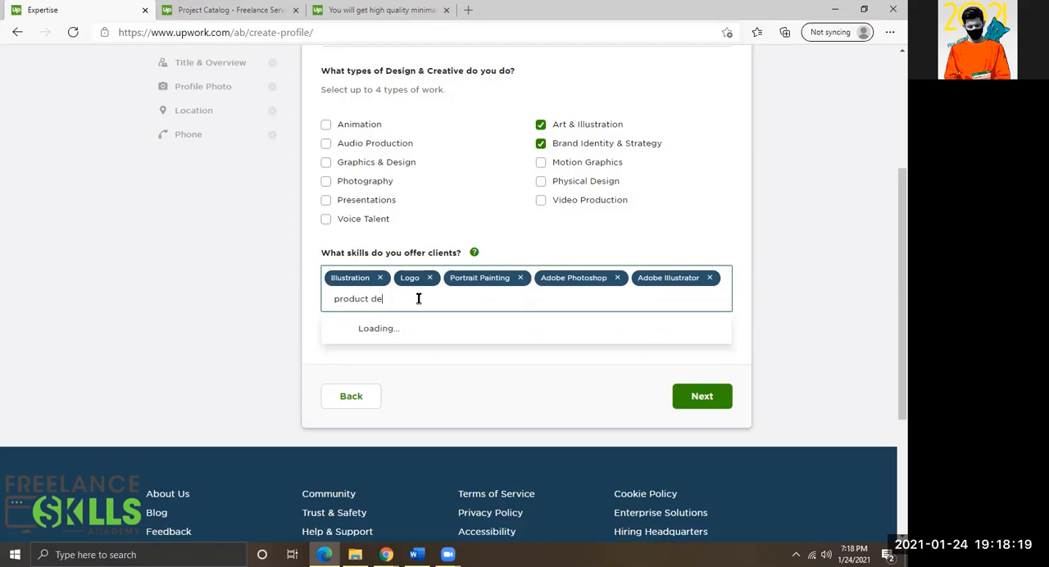
key("BackSpace")
key("BackSpace")
key("BackSpace")
key("BackSpace")
key("BackSpace")
key("BackSpace")
key("BackSpace")
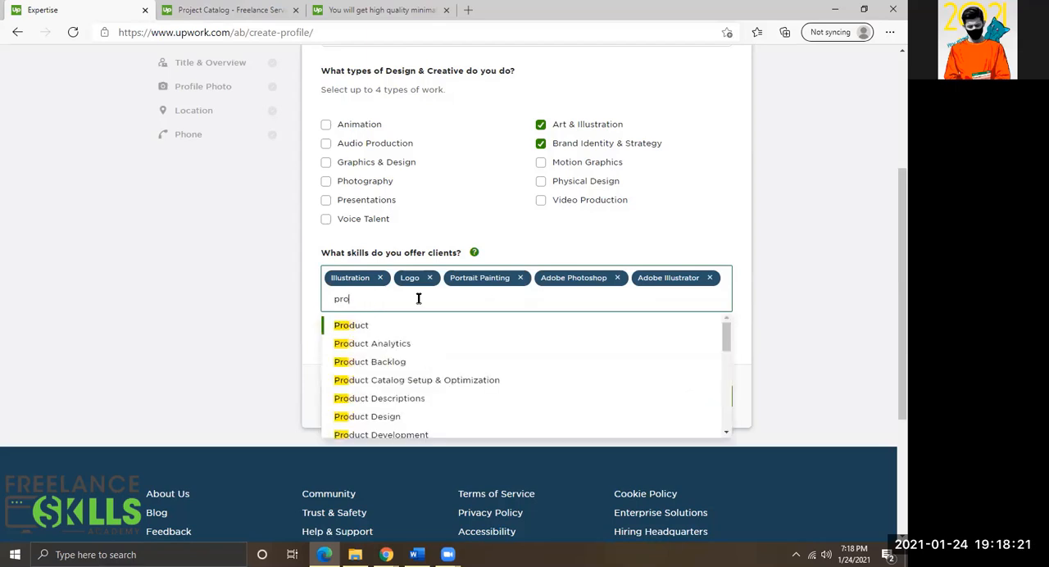
key("BackSpace")
key("BackSpace")
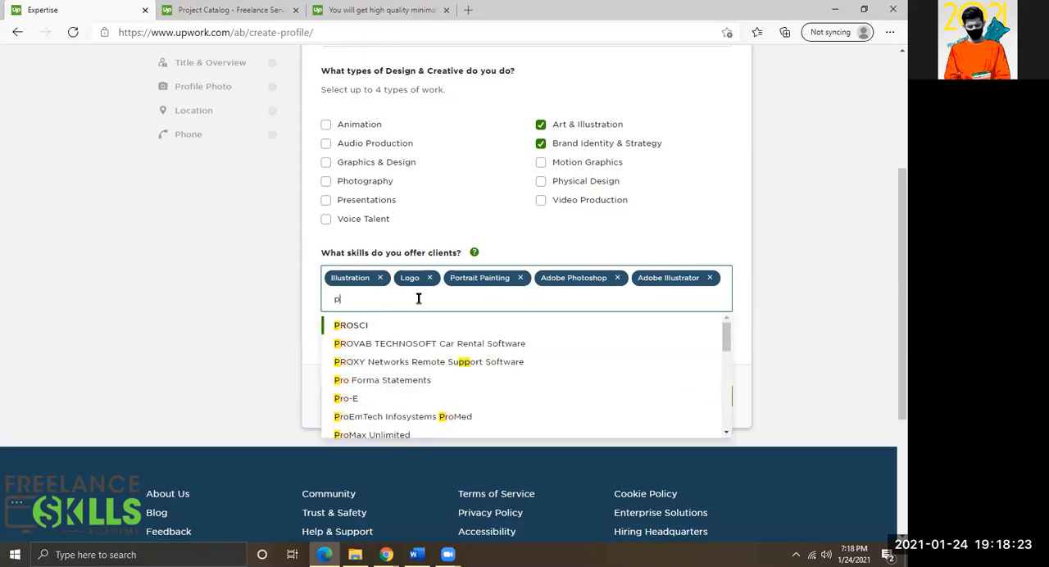
key("BackSpace")
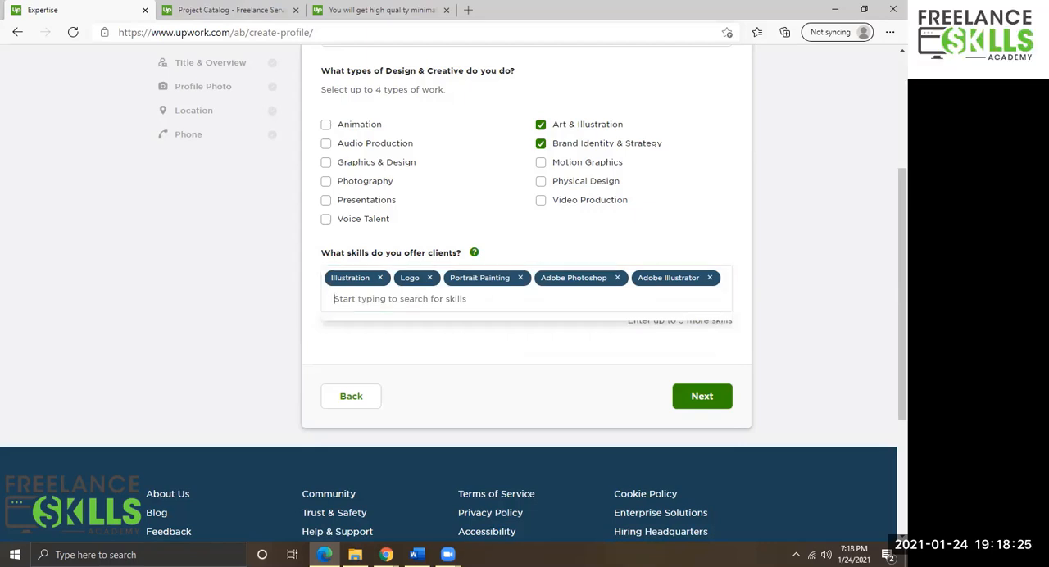
key("alt+Tab")
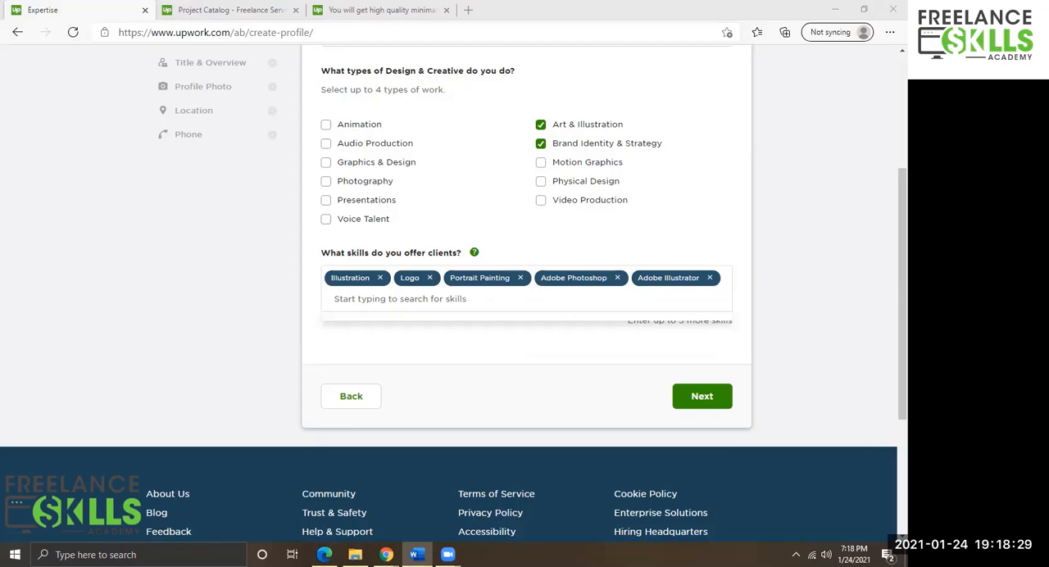
Add Visual Arts as a skill by searching "visual", then continue to the next profile step.
left_click(392, 299)
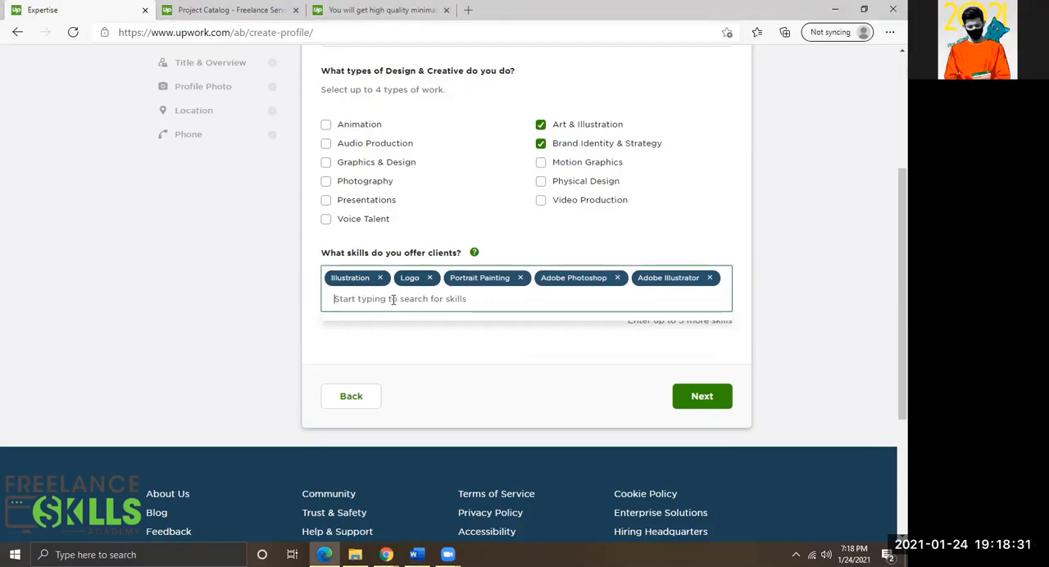
type("visual")
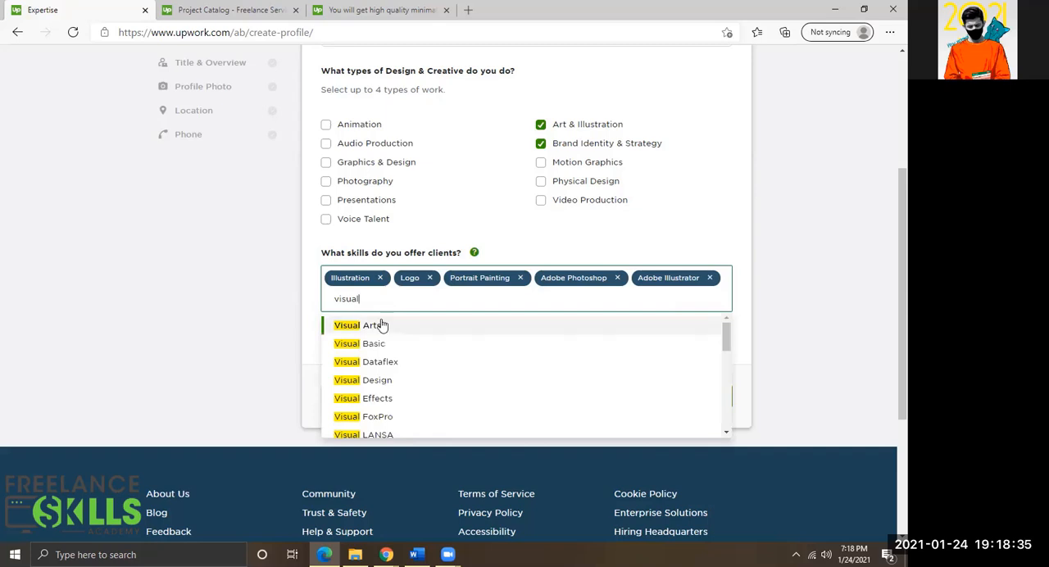
left_click(352, 325)
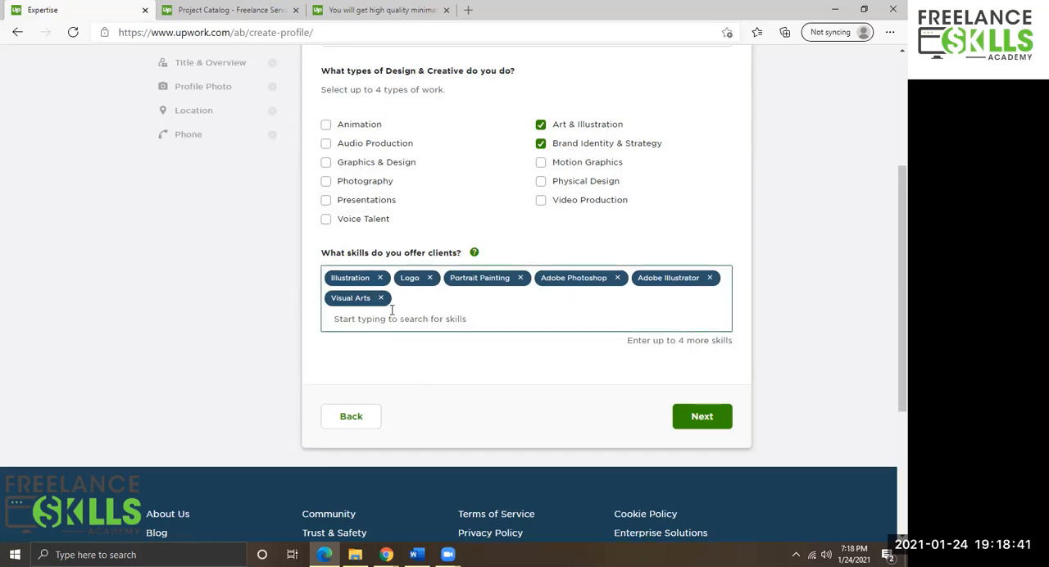
scroll(393, 311, "up", 1)
left_click(703, 490)
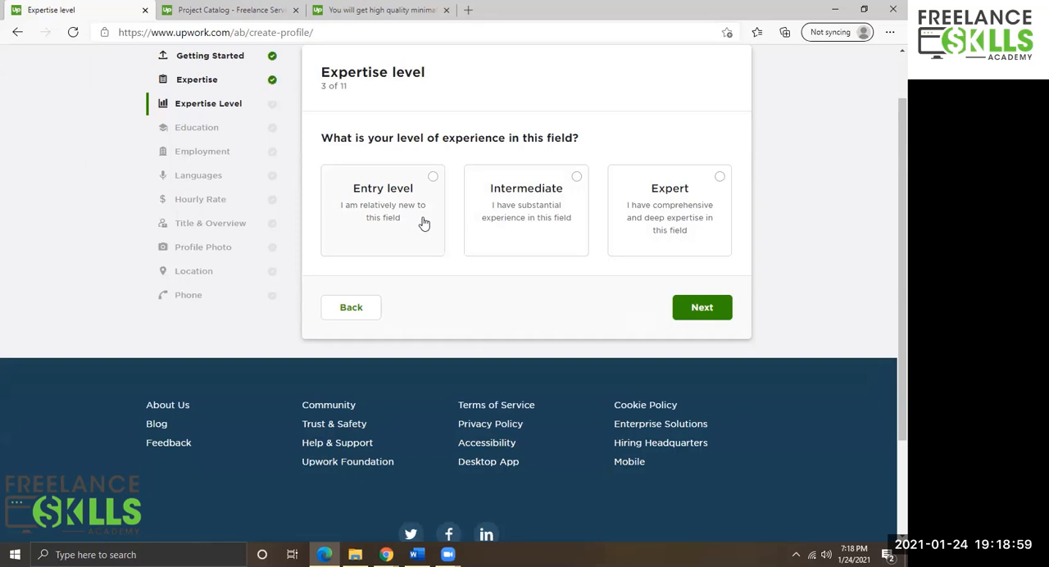
Choose Intermediate as the experience level and continue to the Education step.
left_click(510, 206)
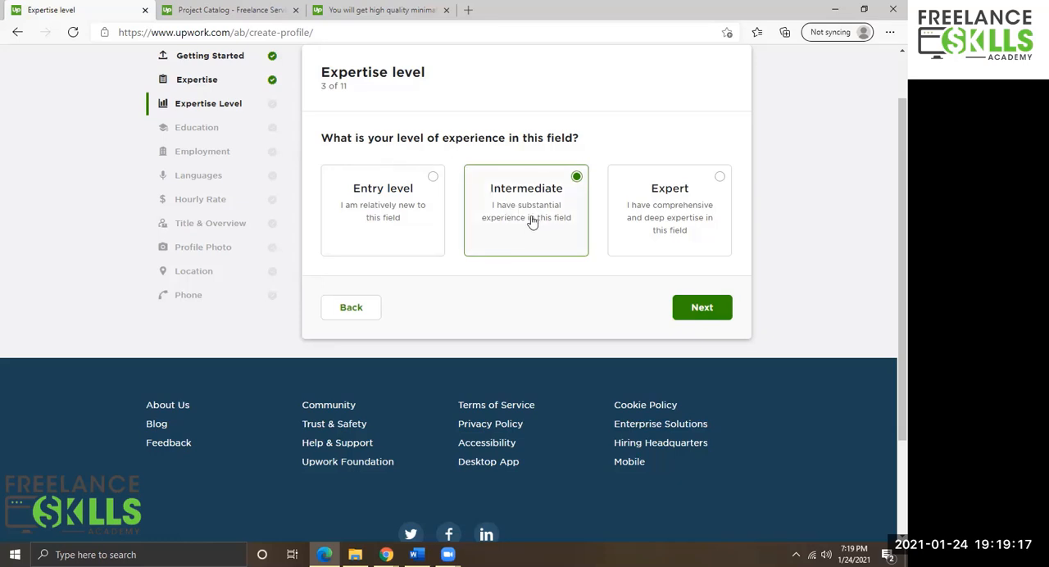
scroll(531, 219, "up", 1)
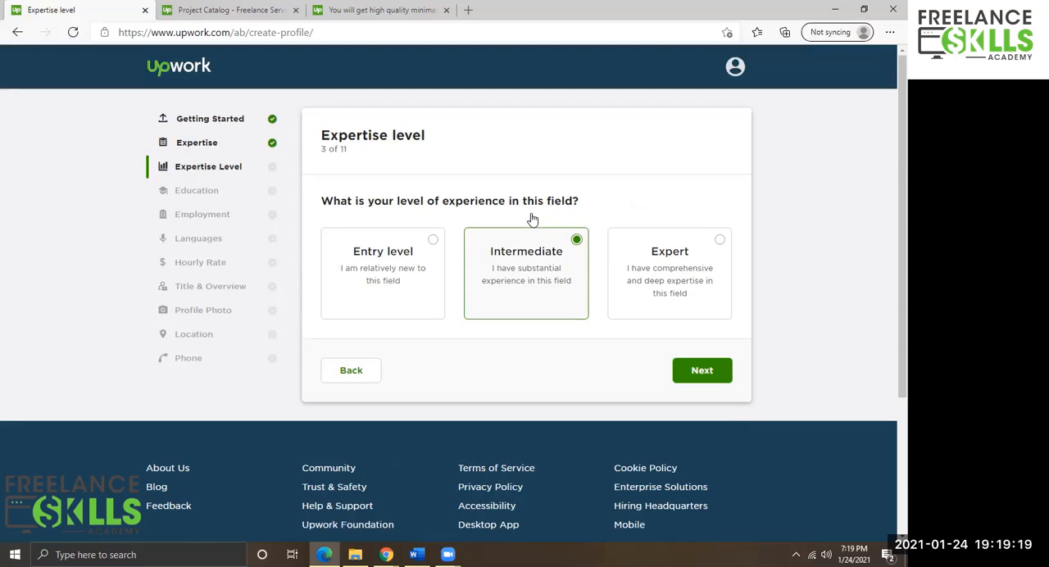
left_click(697, 371)
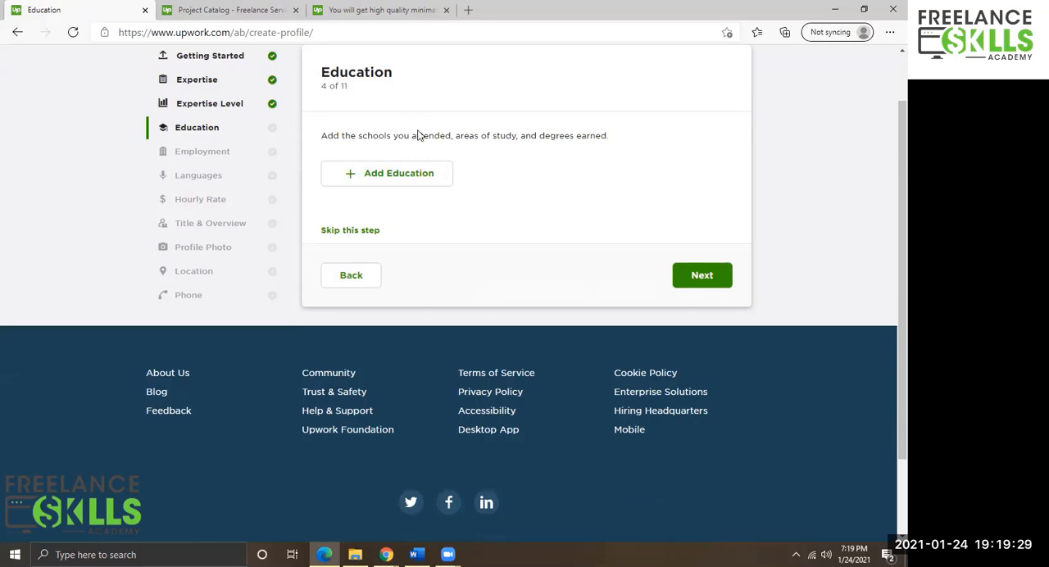
Open a new education entry and set the school to University of Sargodha from the search suggestions.
left_click(366, 175)
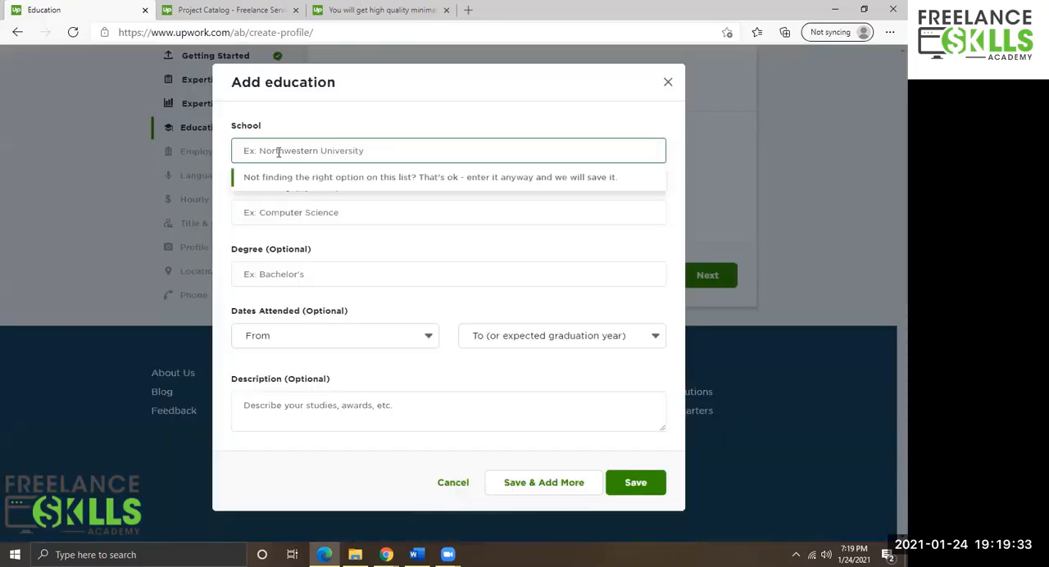
type("Un")
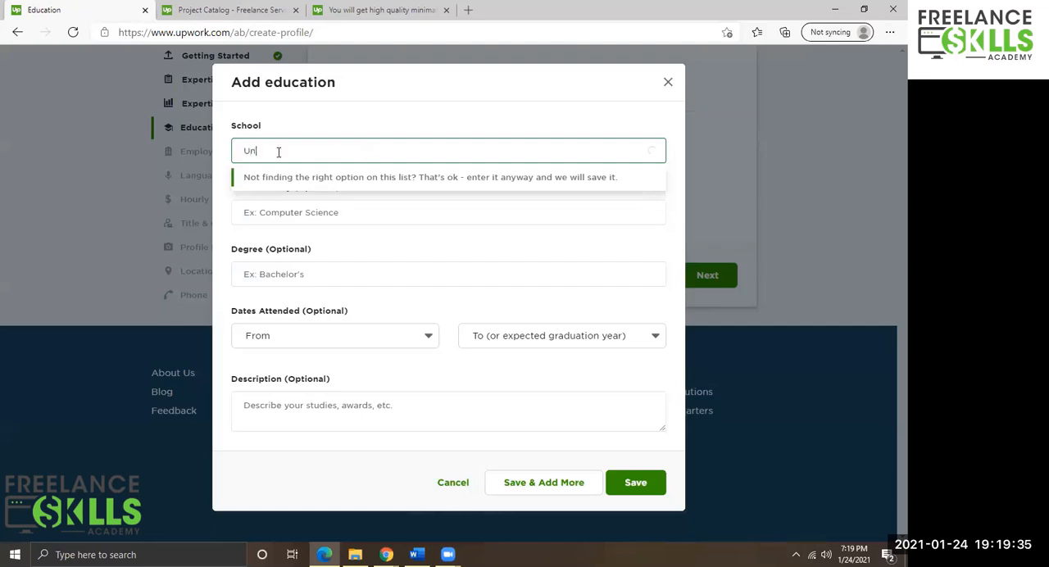
type("iversity of")
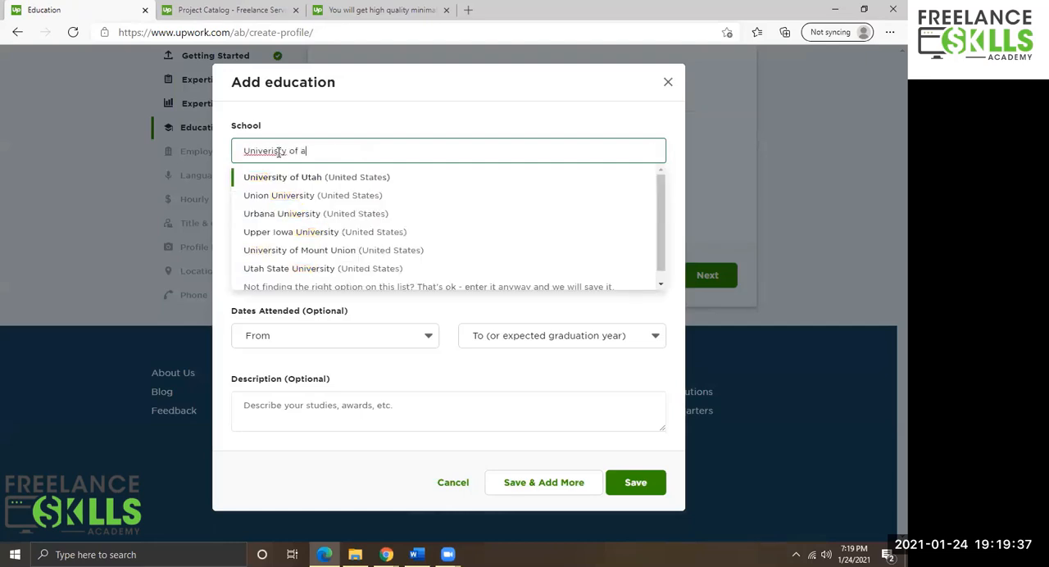
key("ctrl+a")
key("BackSpace")
type("sar")
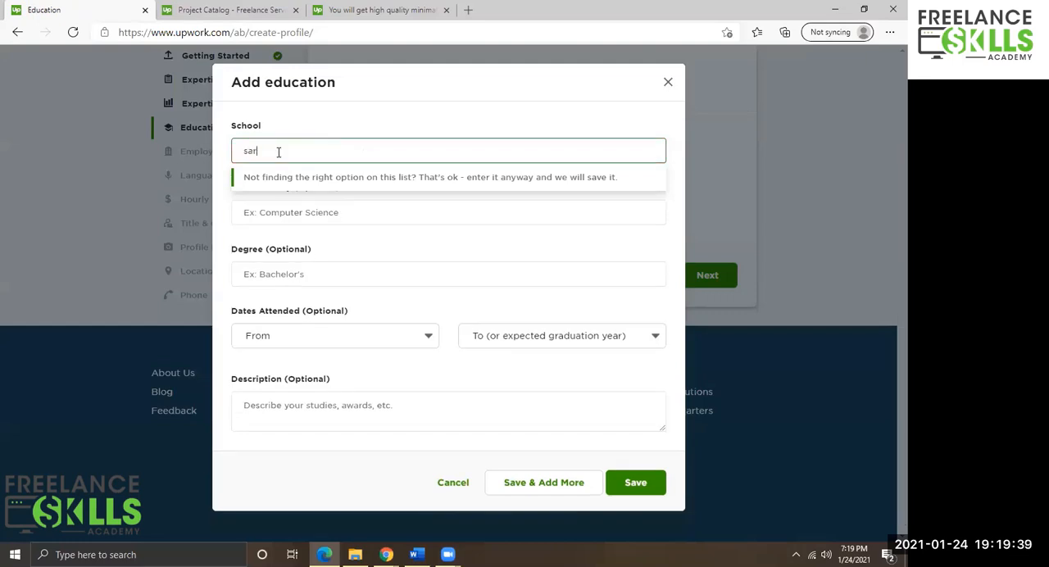
type("godha")
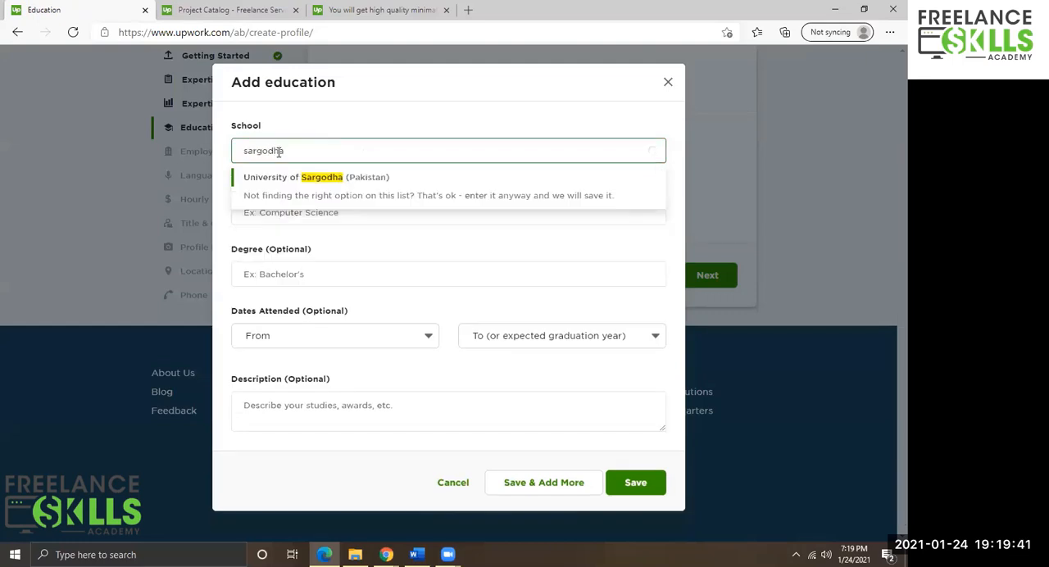
left_click(316, 179)
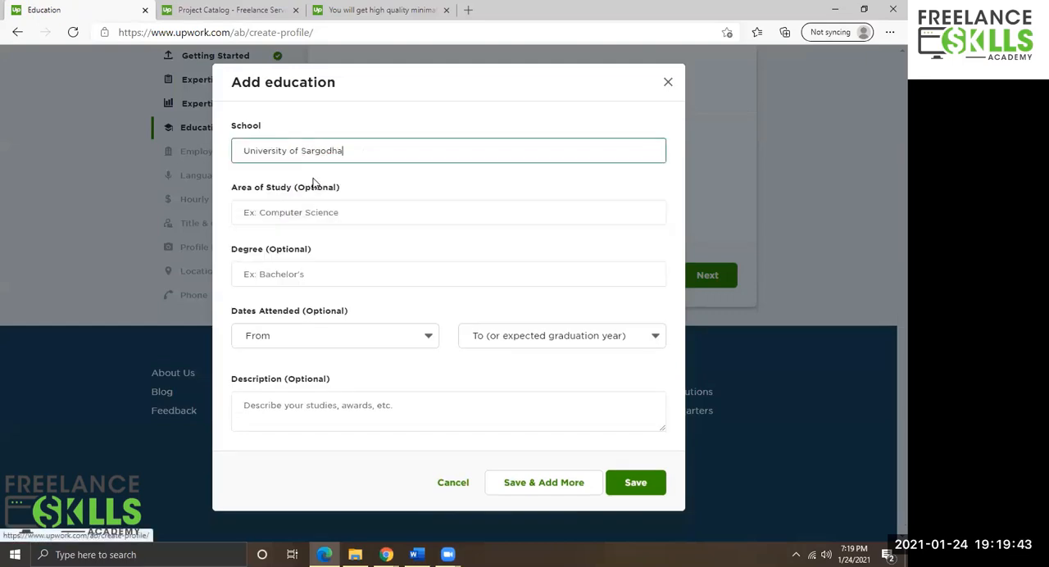
Enter BS Graphics Design as the area of study.
left_click(295, 212)
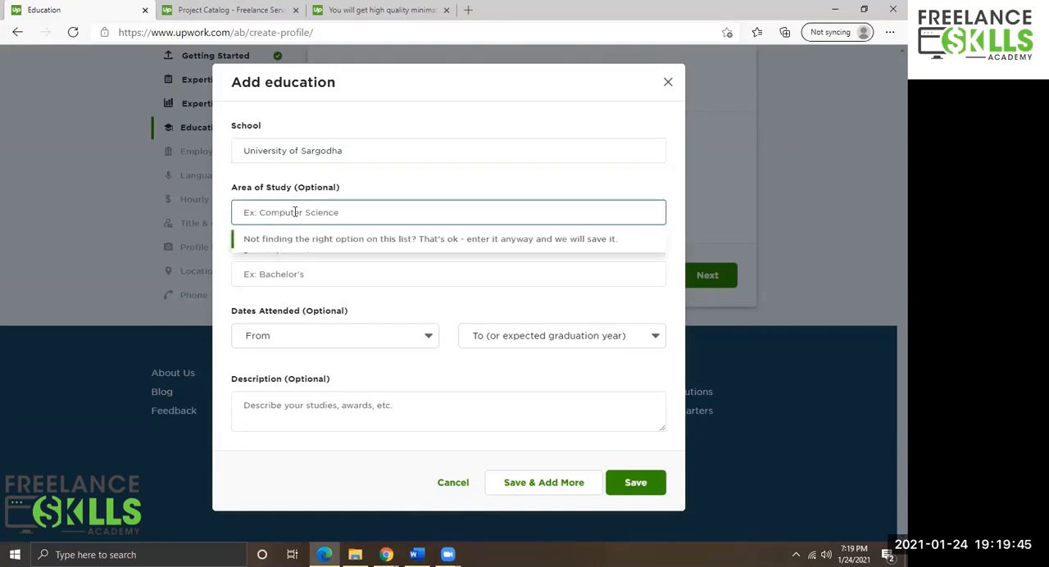
type("Bachelor")
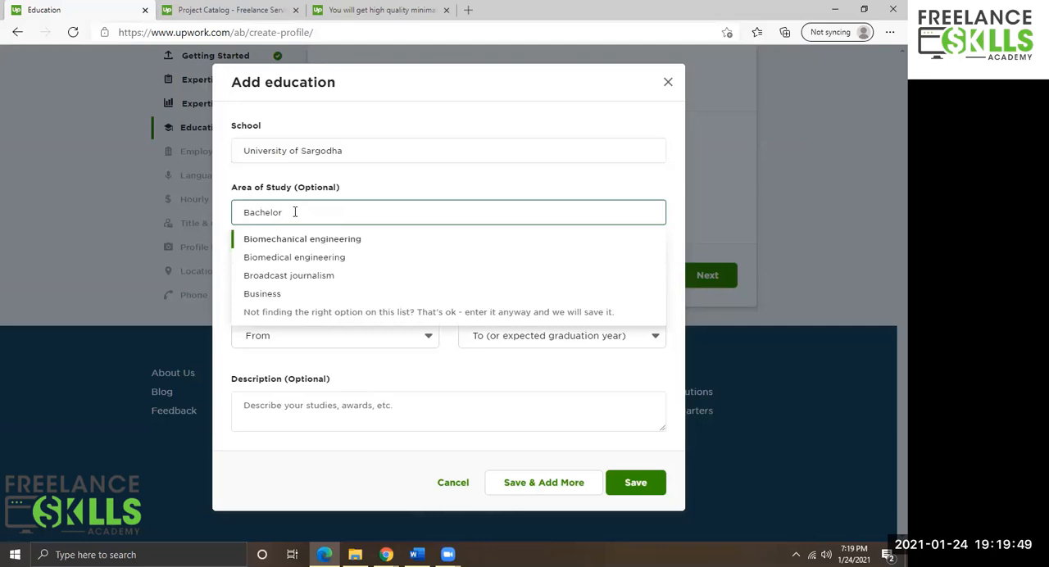
type("o")
key("BackSpace")
key("BackSpace")
key("BackSpace")
key("BackSpace")
key("BackSpace")
key("BackSpace")
key("BackSpace")
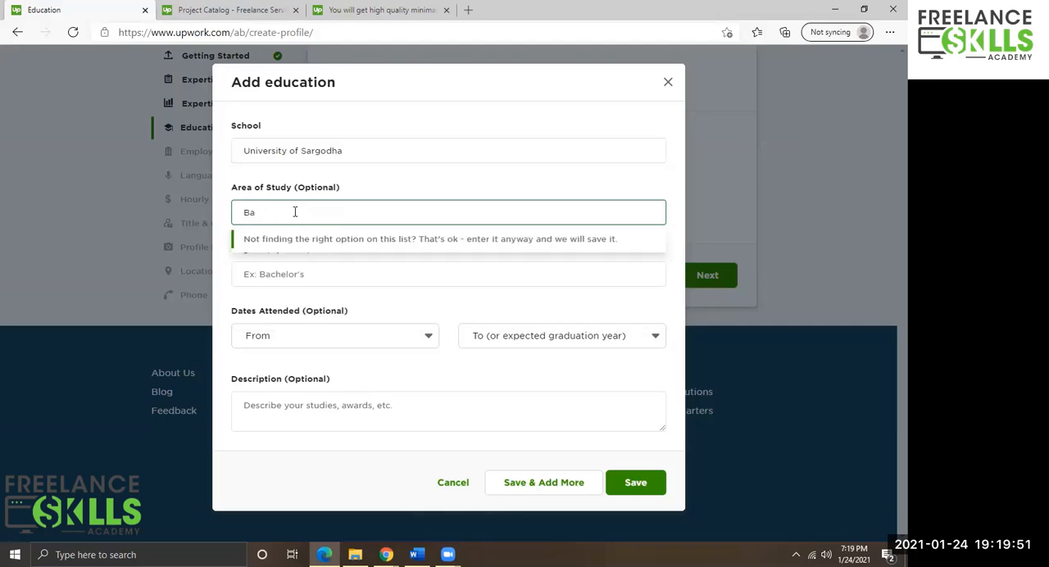
type("Graphic")
key("BackSpace")
key("BackSpace")
key("BackSpace")
key("BackSpace")
key("BackSpace")
key("BackSpace")
key("BackSpace")
type("BS Graphics Design")
key("Tab")
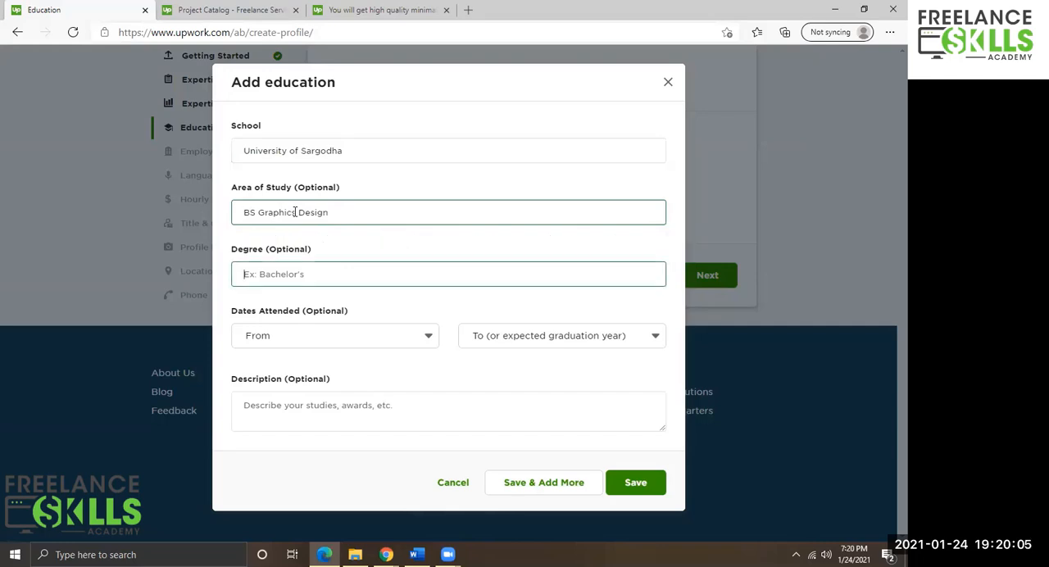
Paste BS Graphics Design into the Degree field as well.
key("shift+Tab")
key("ctrl+c")
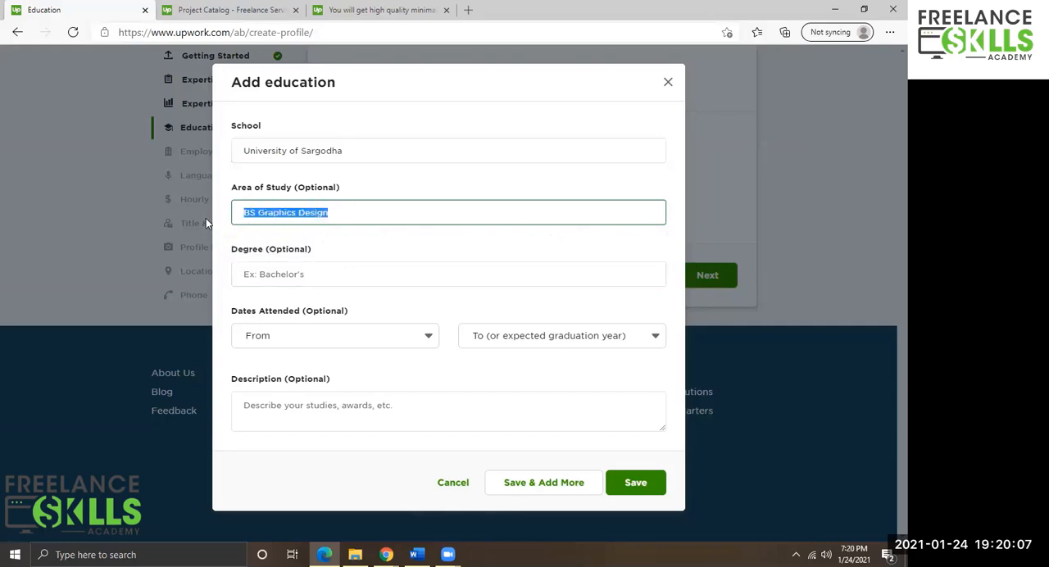
key("Tab")
key("ctrl+v")
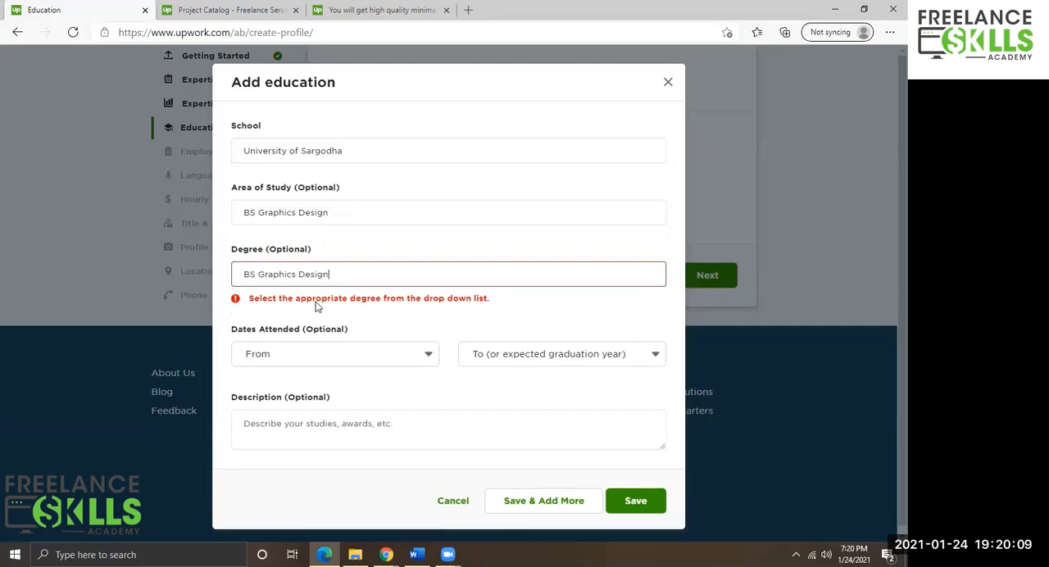
Clear the Degree field and set the dates attended from 2016 to 2020.
key("ctrl+a")
key("BackSpace")
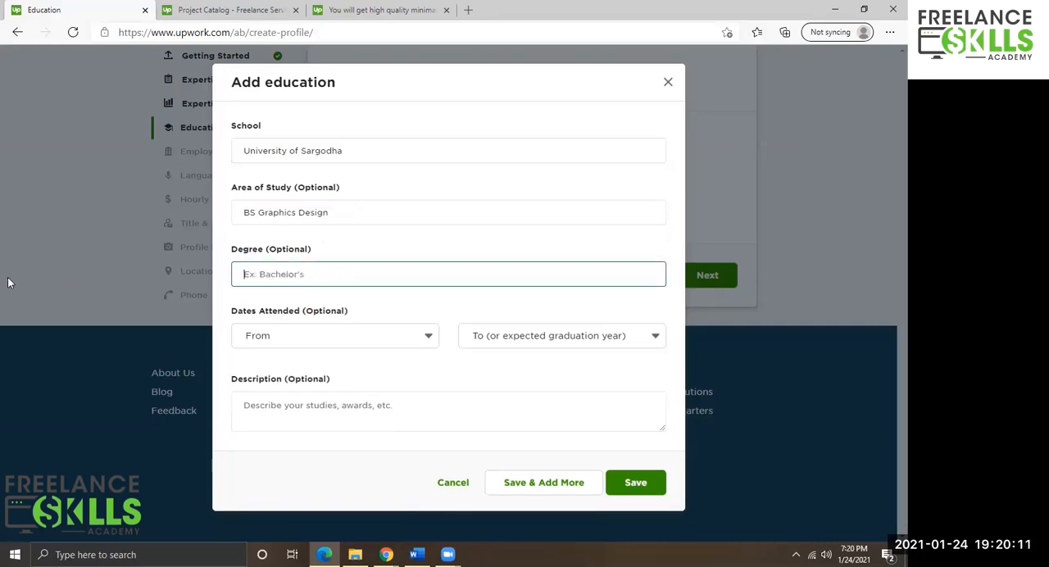
left_click(309, 337)
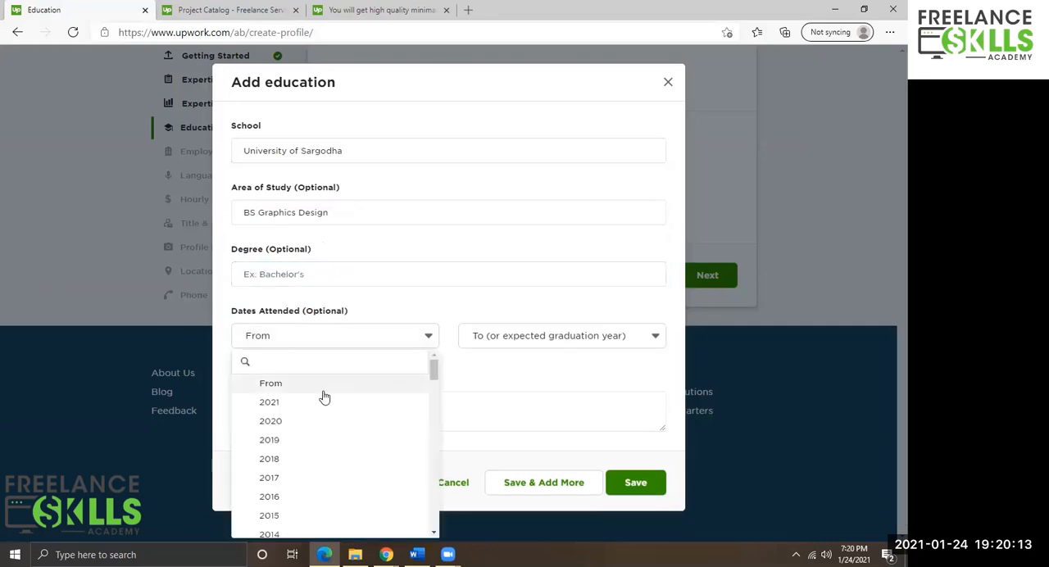
scroll(283, 505, "down", 1)
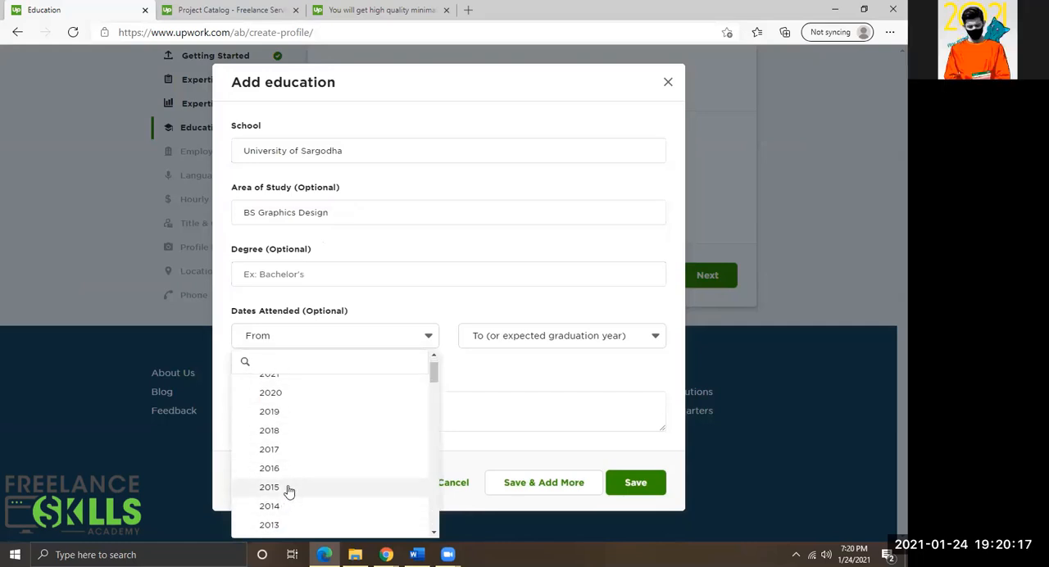
scroll(304, 426, "up", 1)
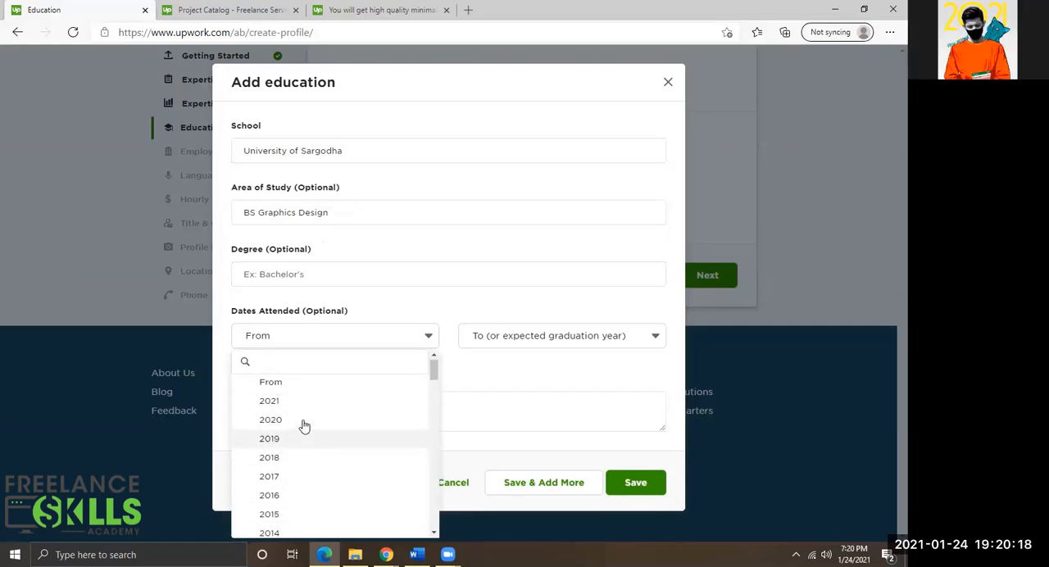
left_click(273, 497)
left_click(528, 338)
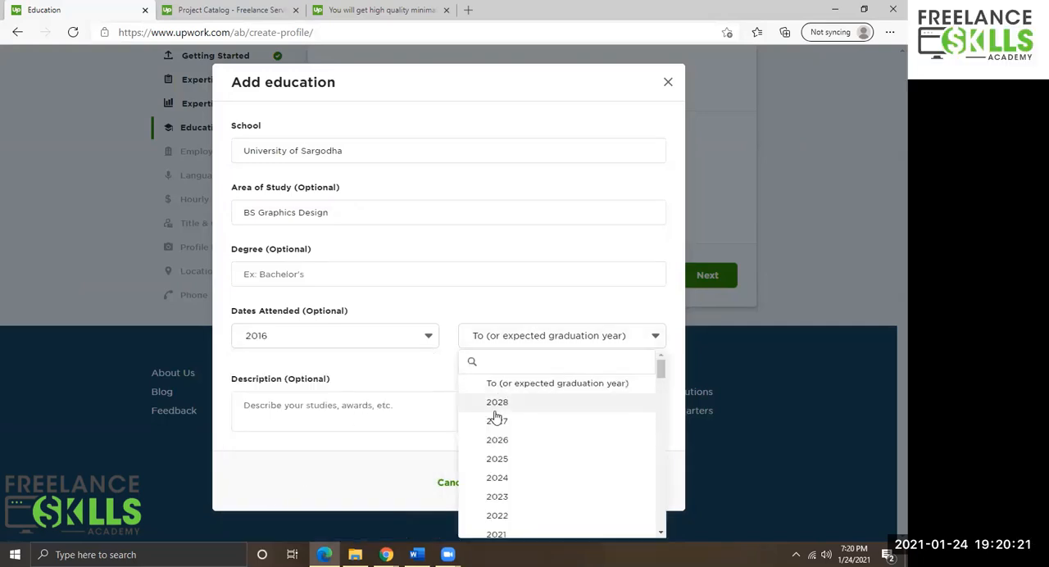
scroll(518, 458, "down", 1)
scroll(518, 459, "down", 1)
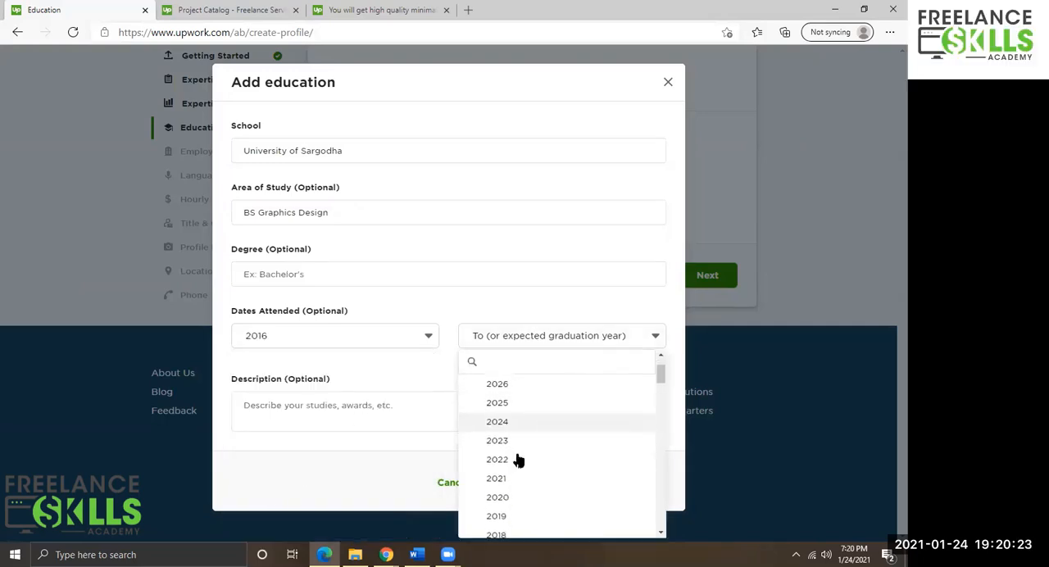
scroll(516, 458, "down", 1)
left_click(500, 467)
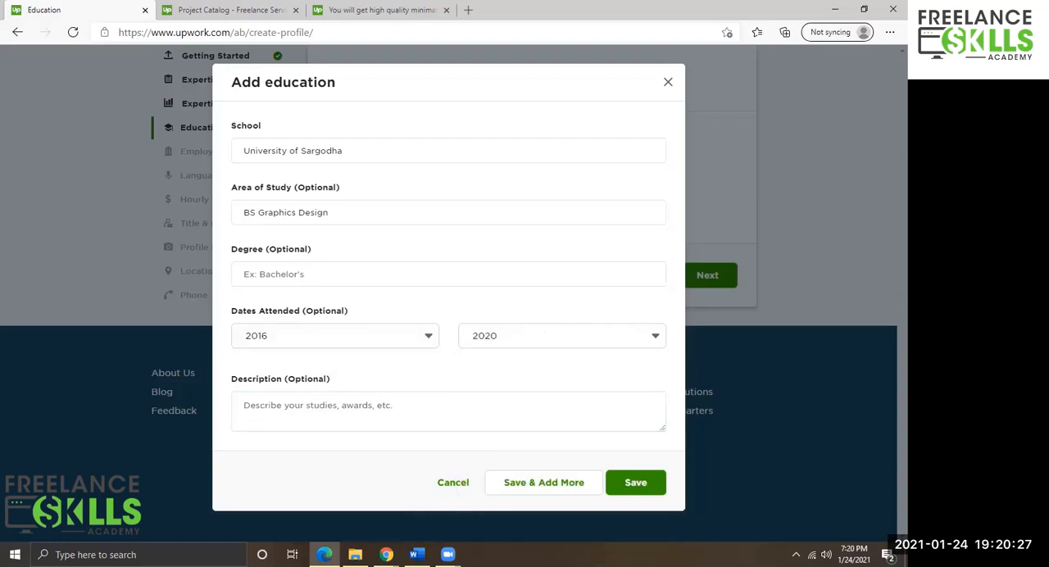
Paste the prepared text as the education description and save the education entry.
left_click(326, 407)
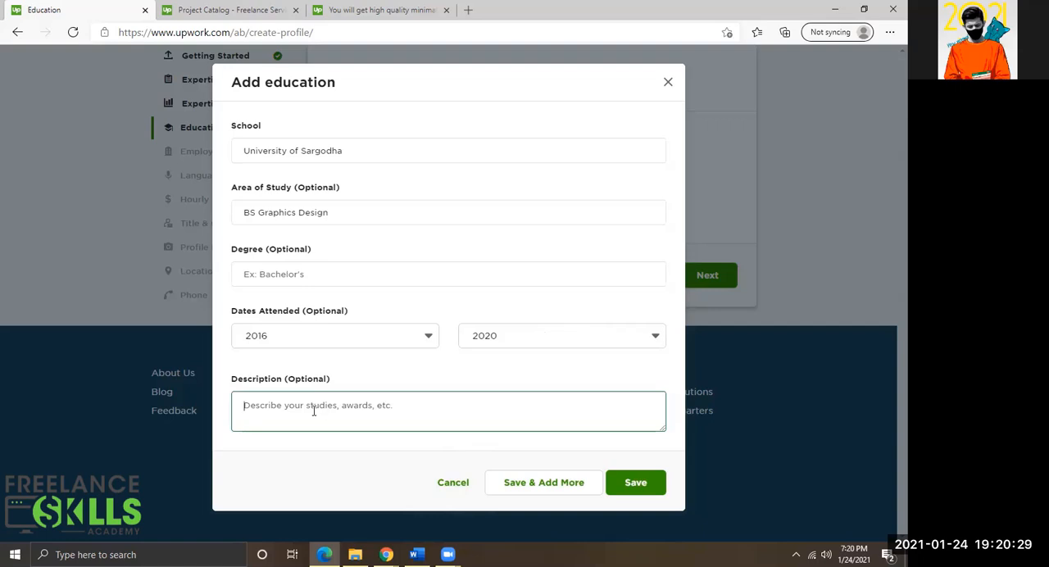
key("alt+Tab")
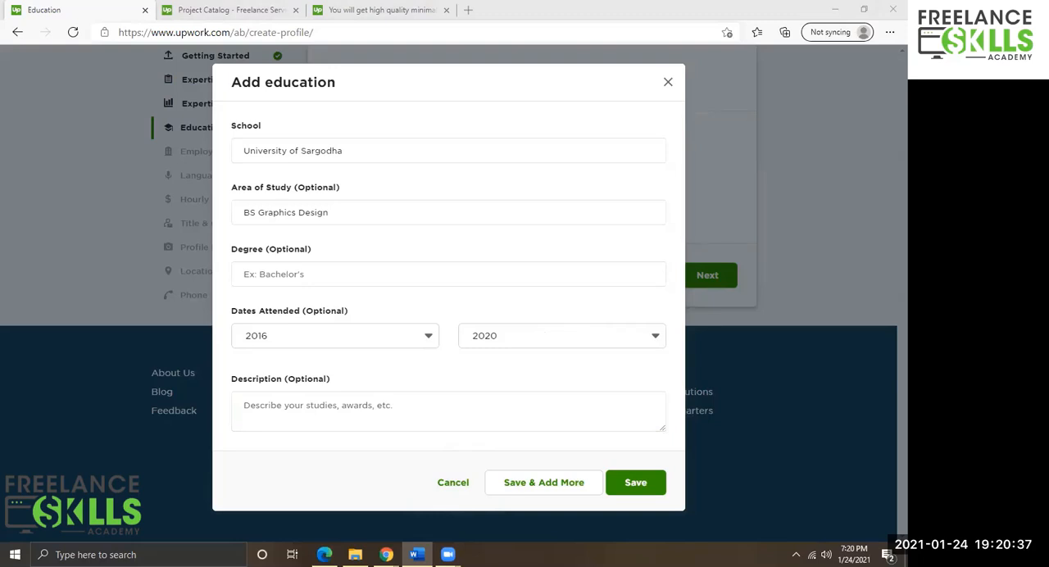
left_click(330, 405)
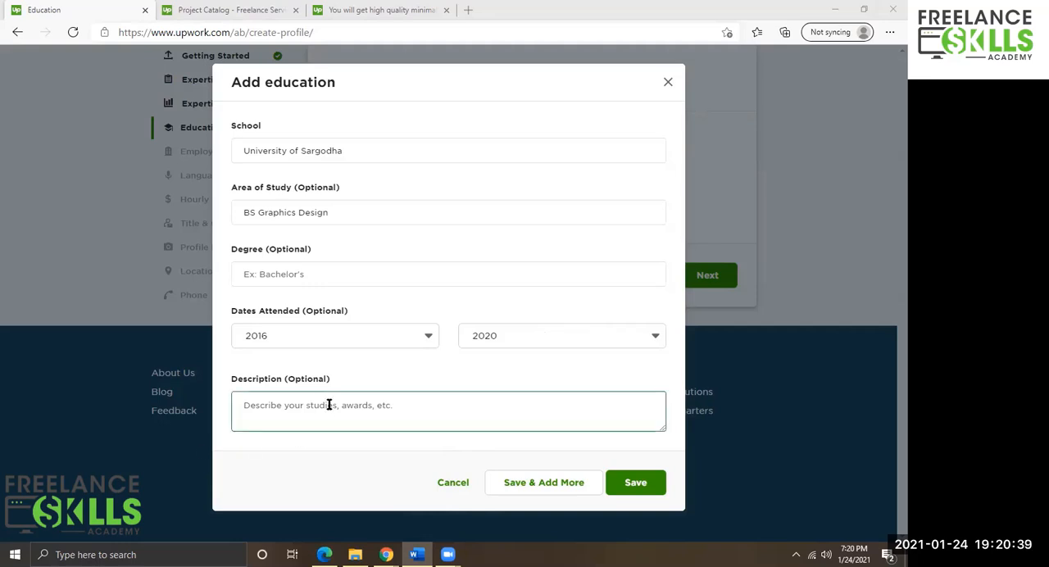
key("ctrl+v")
scroll(299, 408, "up", 3)
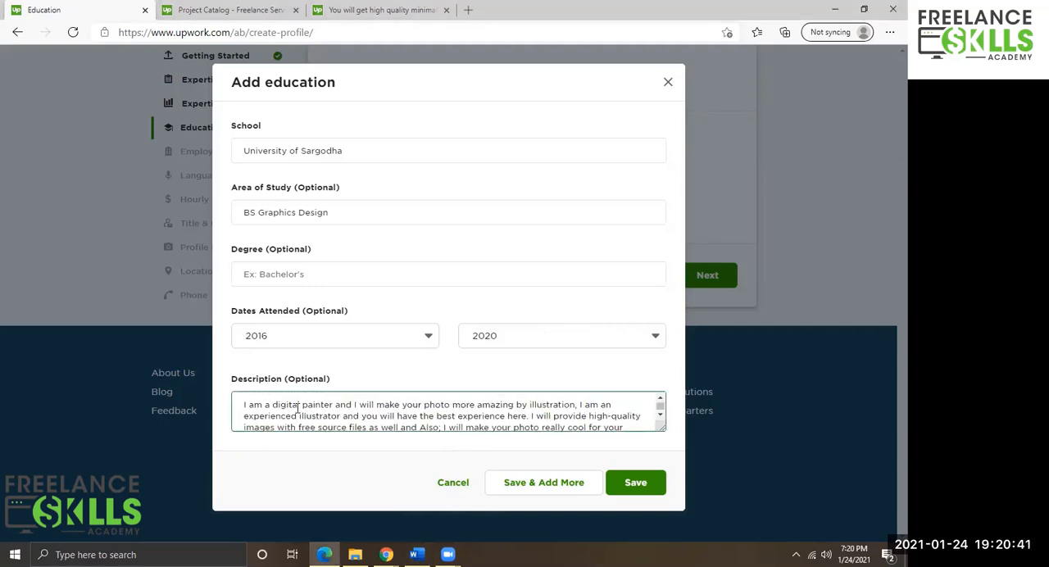
scroll(329, 410, "down", 1)
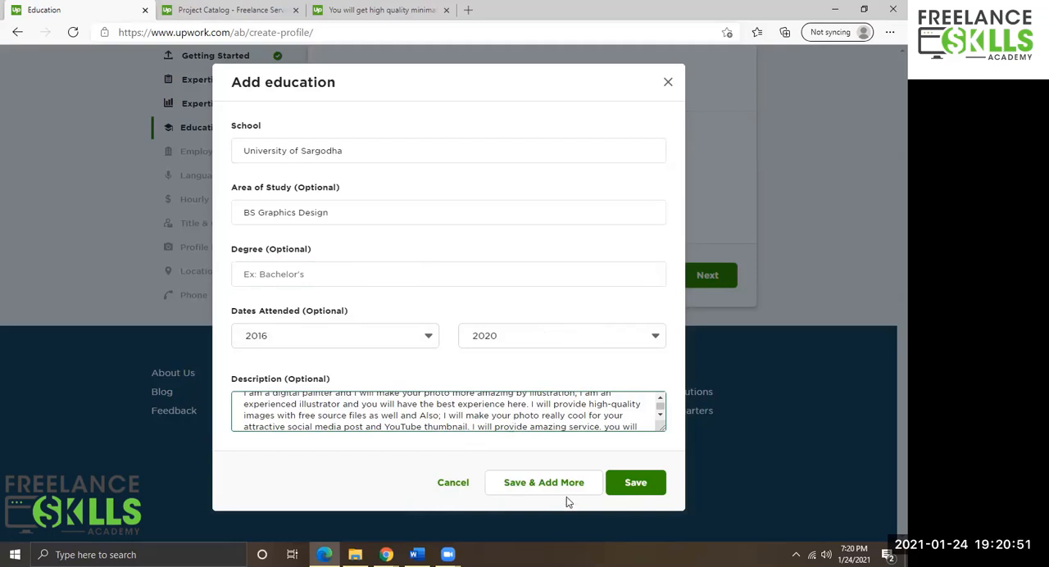
left_click(643, 488)
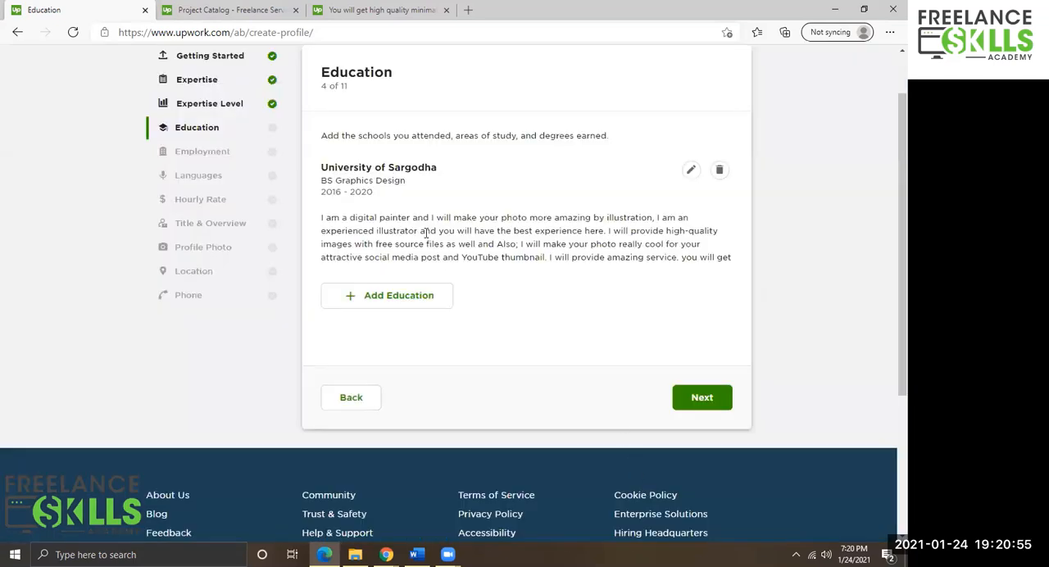
Continue to the Employment step and open a new employment entry.
scroll(603, 227, "up", 1)
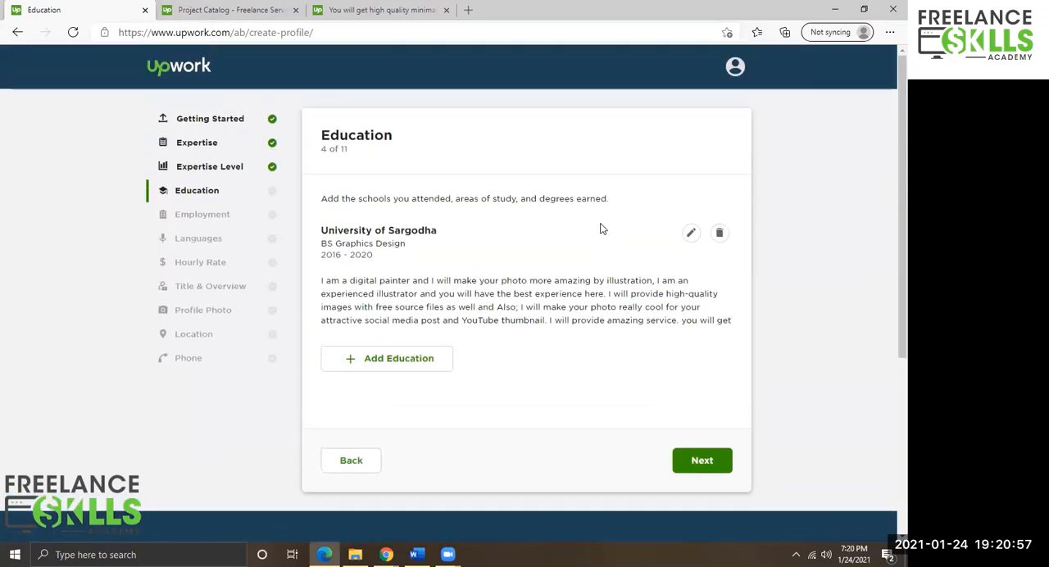
left_click(692, 461)
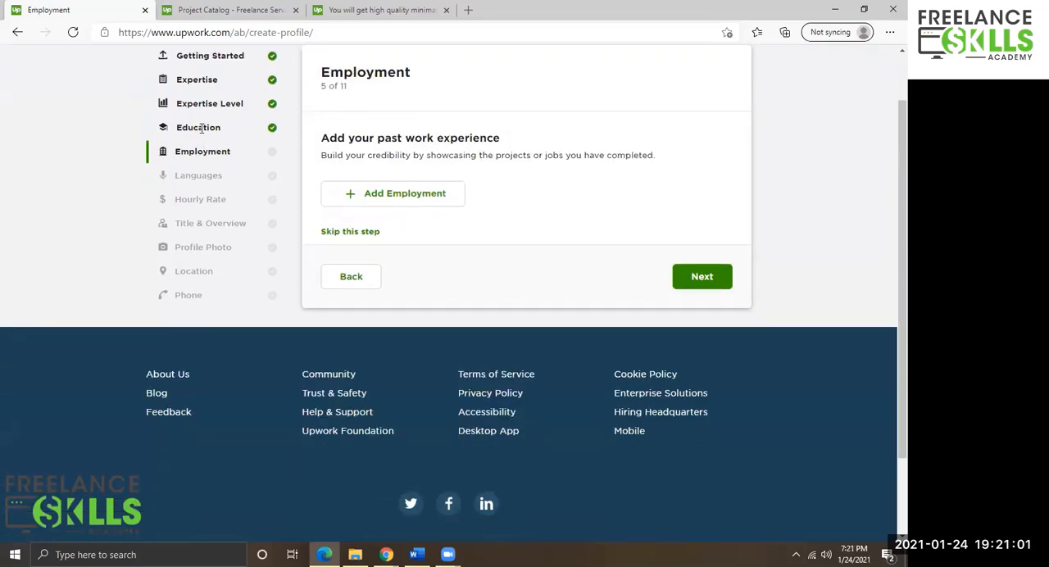
left_click(399, 192)
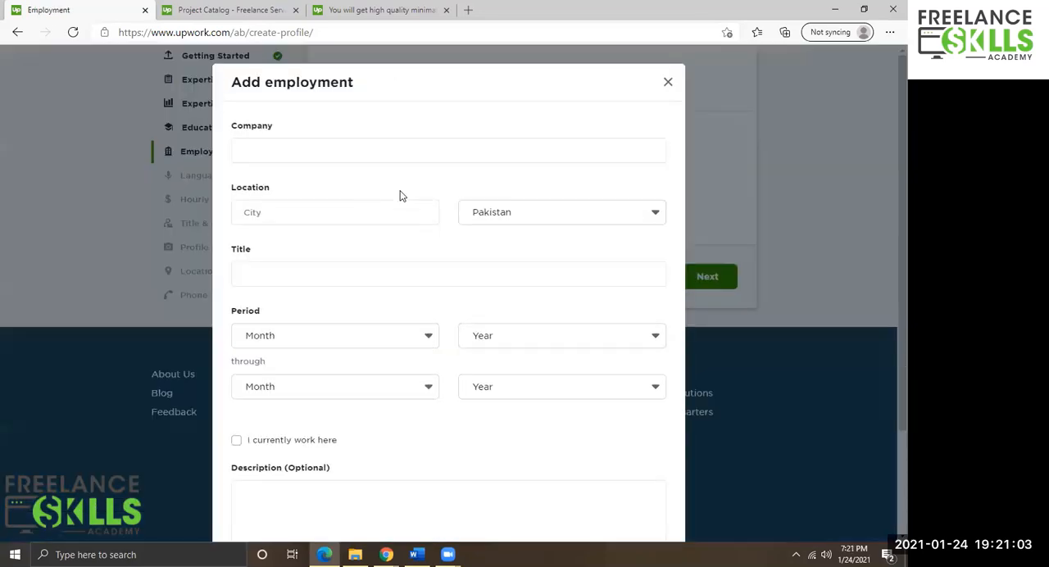
Enter Freelancing as the company and Online as the city.
left_click(277, 146)
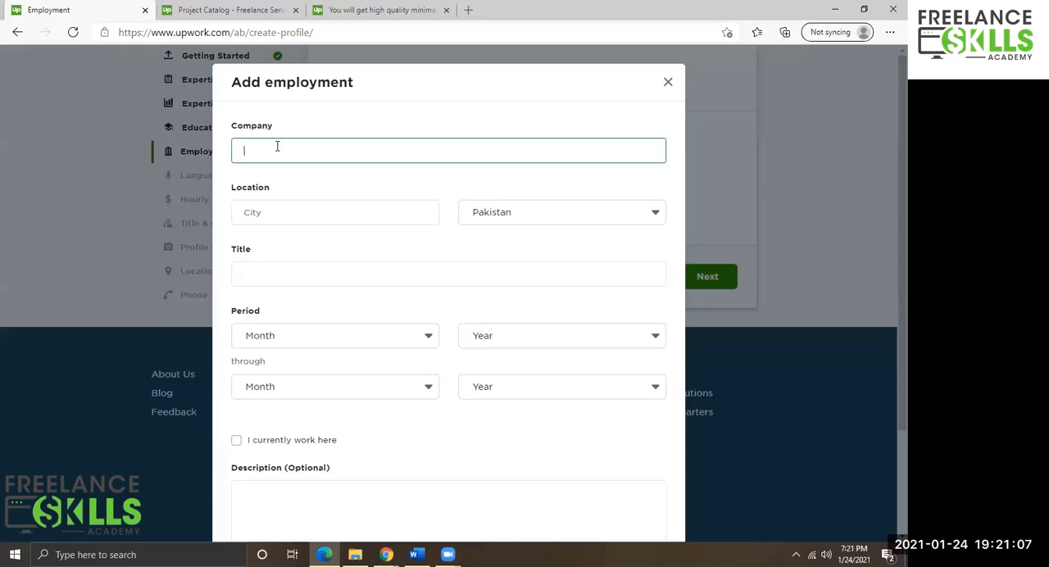
type("Freela")
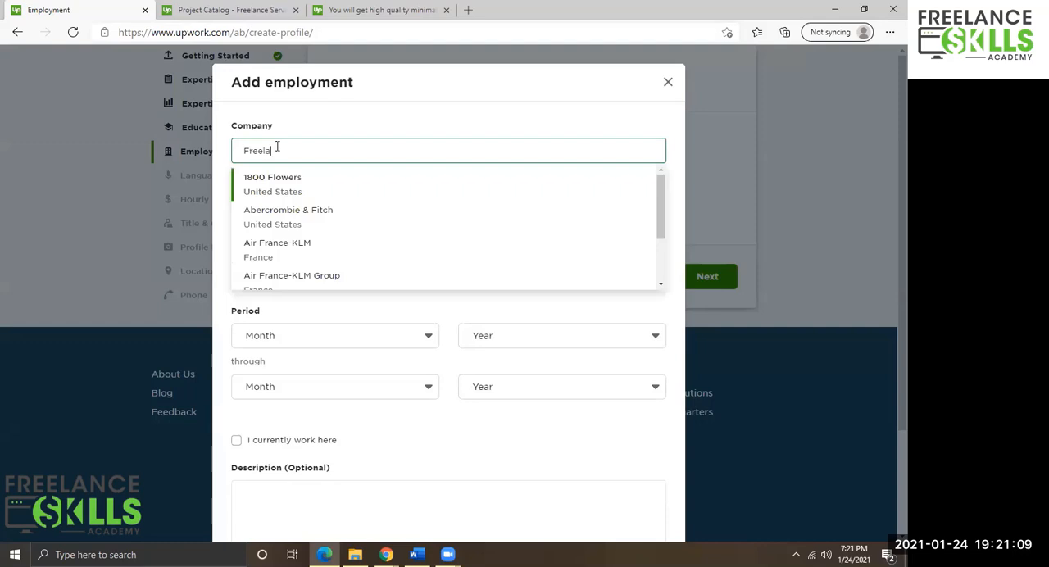
type("ncer")
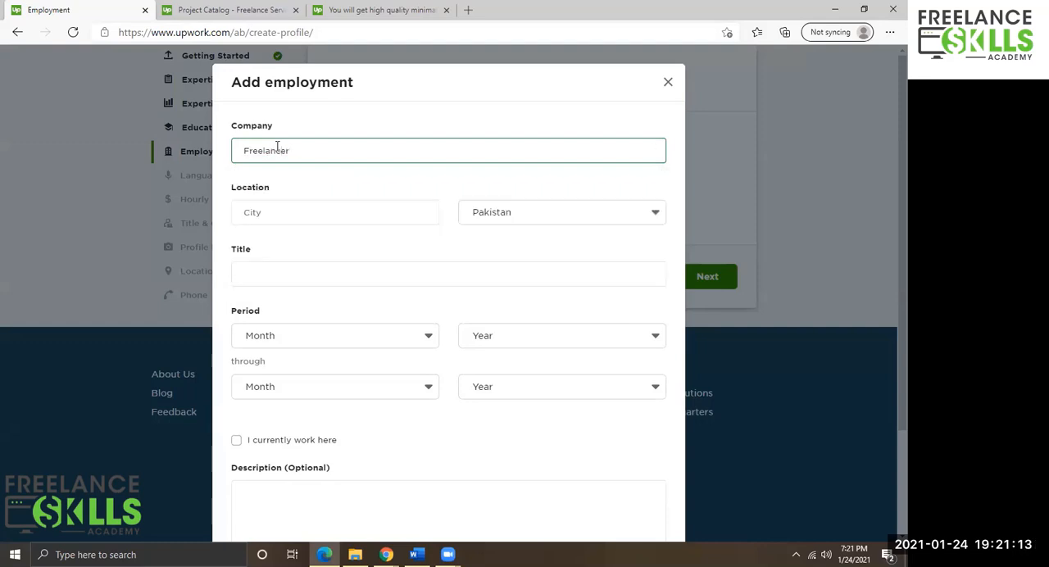
key("BackSpace")
key("BackSpace")
key("BackSpace")
key("Tab")
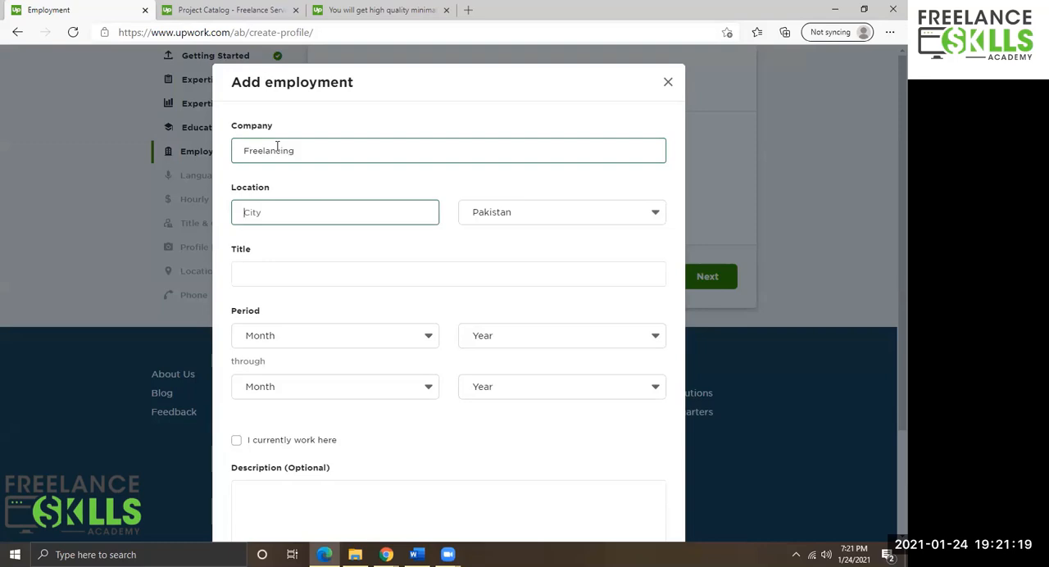
type("Online")
key("Tab")
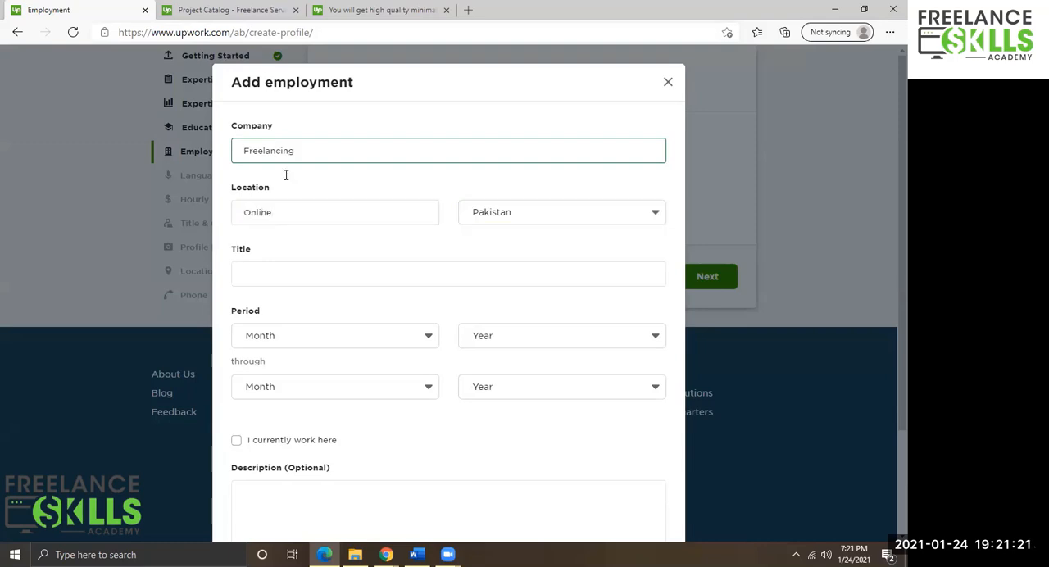
Set the job title to Freelancer.
left_click(290, 275)
type("Freelancer")
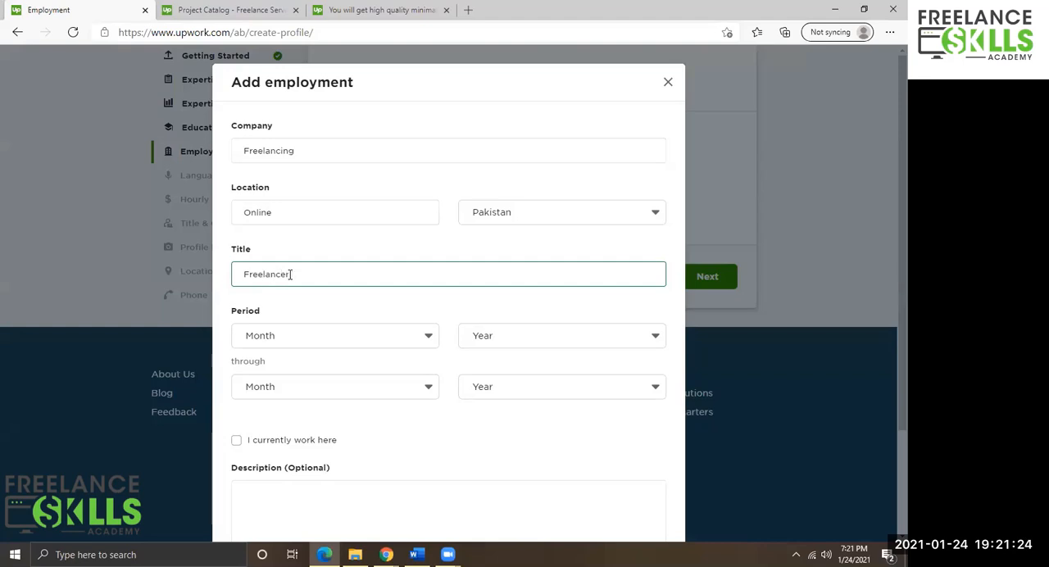
key("Tab")
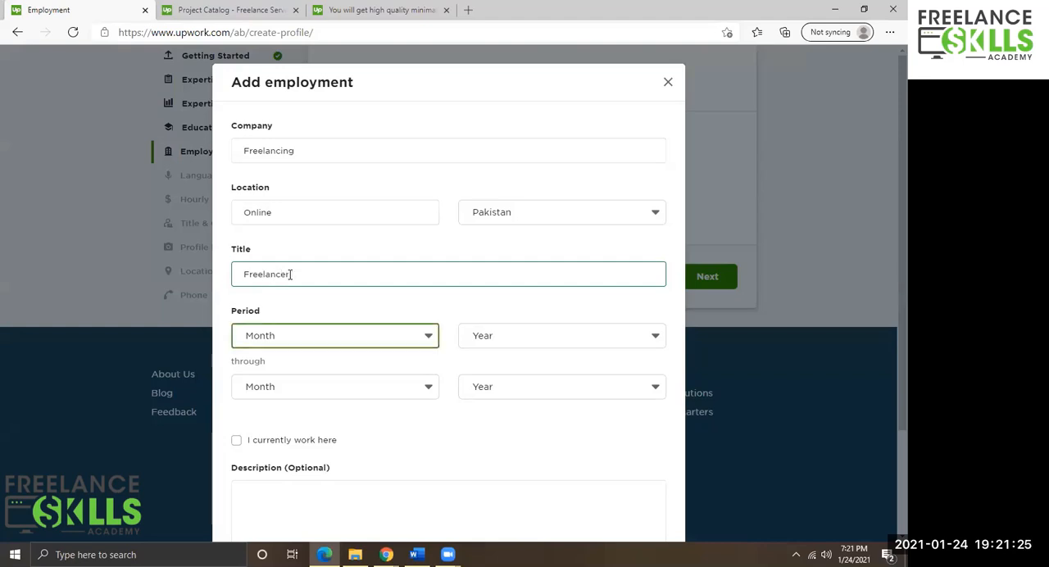
Set the start period to October 2018 and mark the job as one you currently work at.
left_click(314, 339)
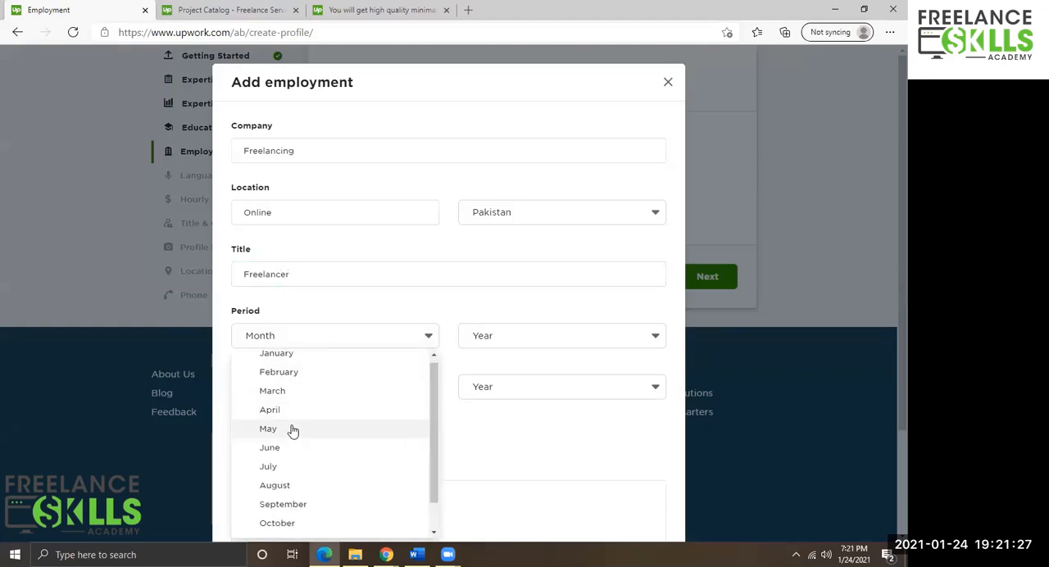
scroll(285, 459, "down", 1)
left_click(277, 490)
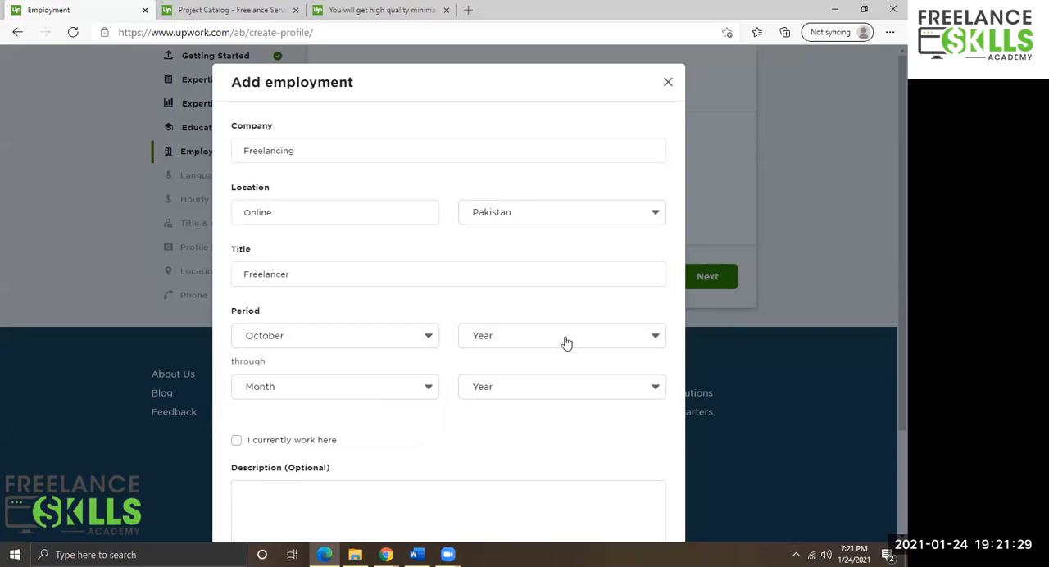
left_click(564, 339)
scroll(524, 410, "down", 1)
scroll(499, 431, "up", 1)
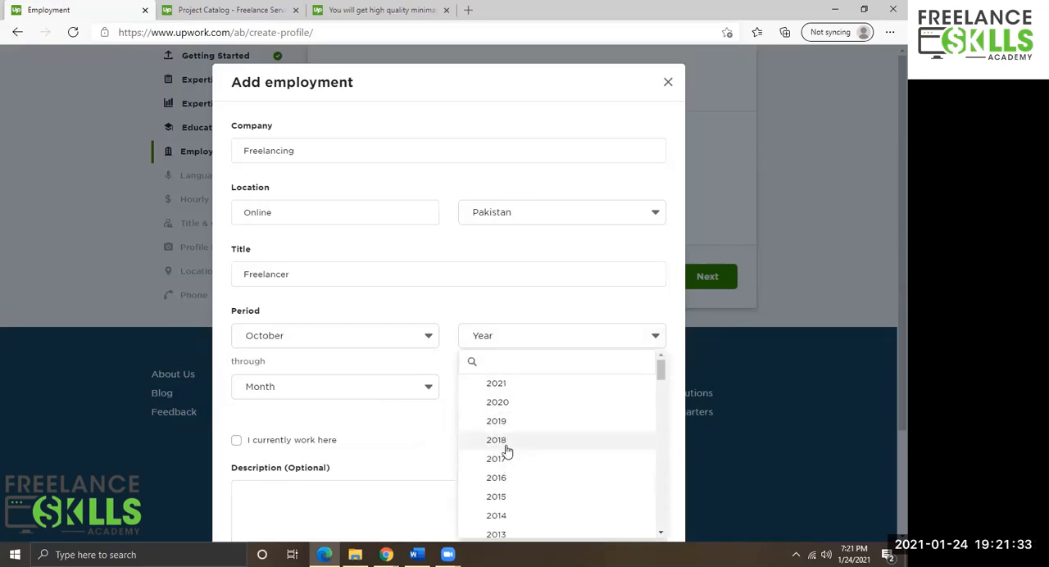
left_click(504, 439)
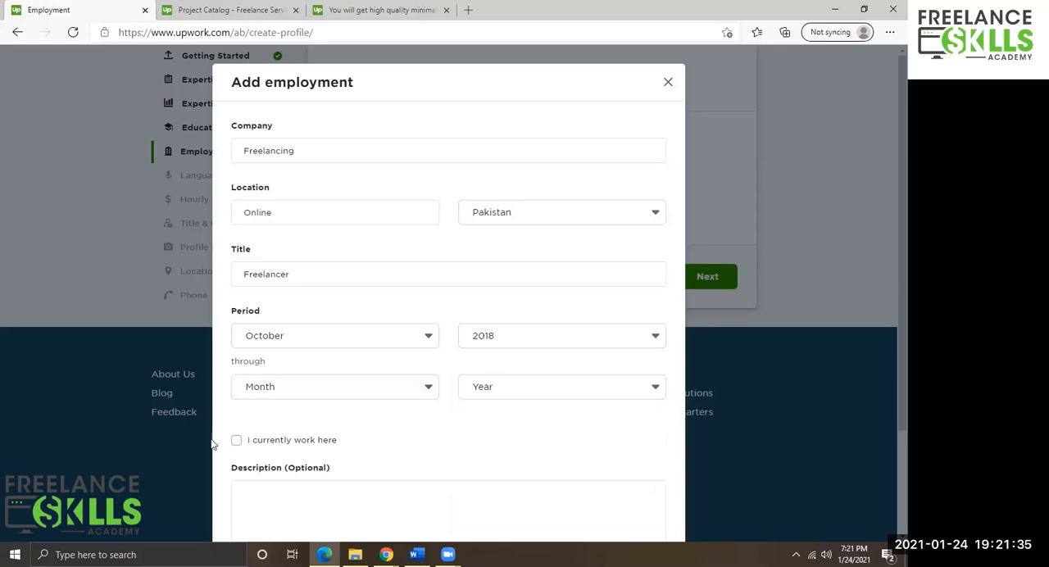
left_click(237, 441)
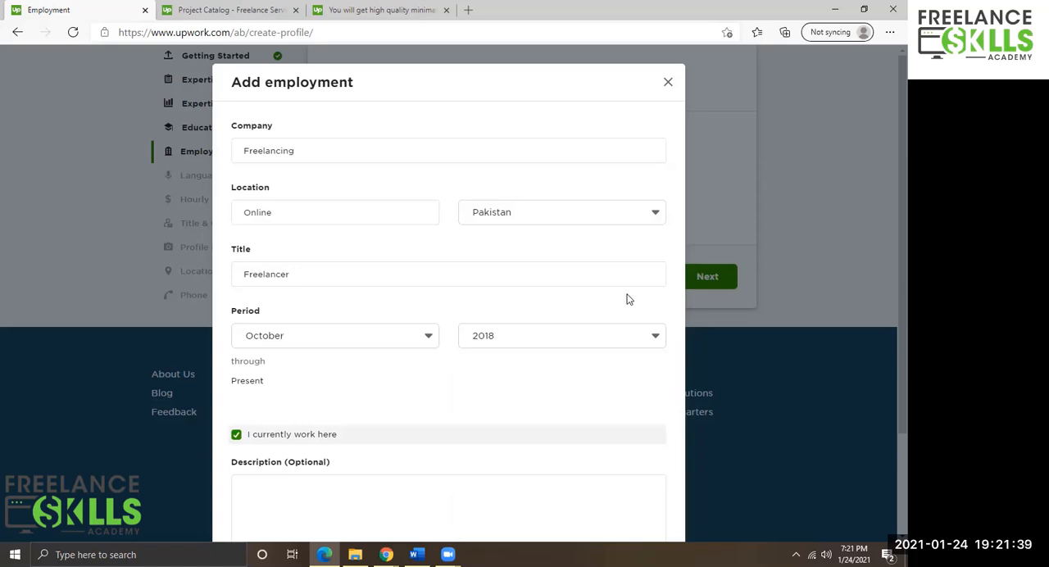
Paste the prepared text into the employment description.
left_click(258, 268)
scroll(360, 356, "down", 2)
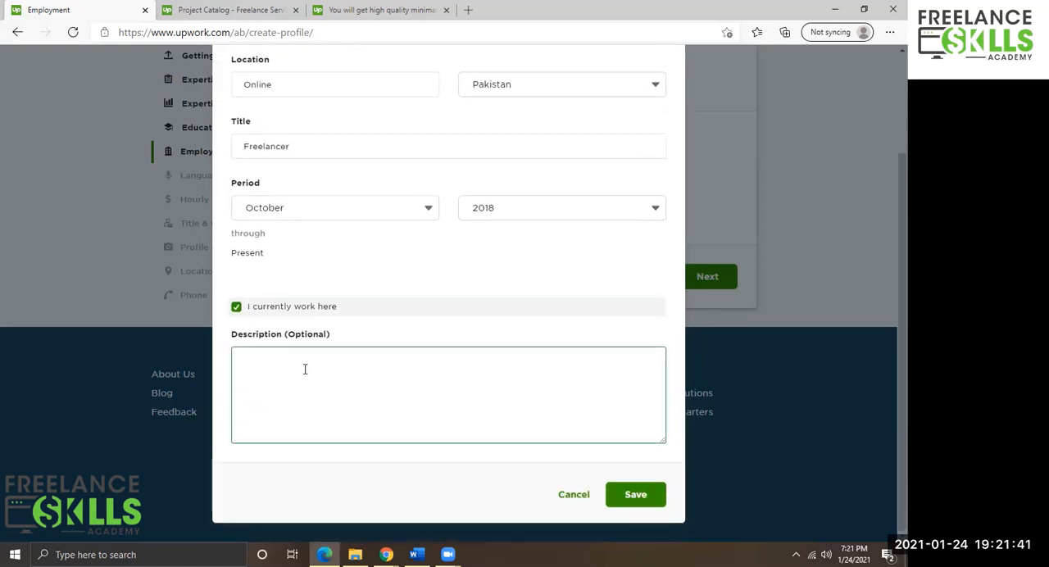
left_click(286, 373)
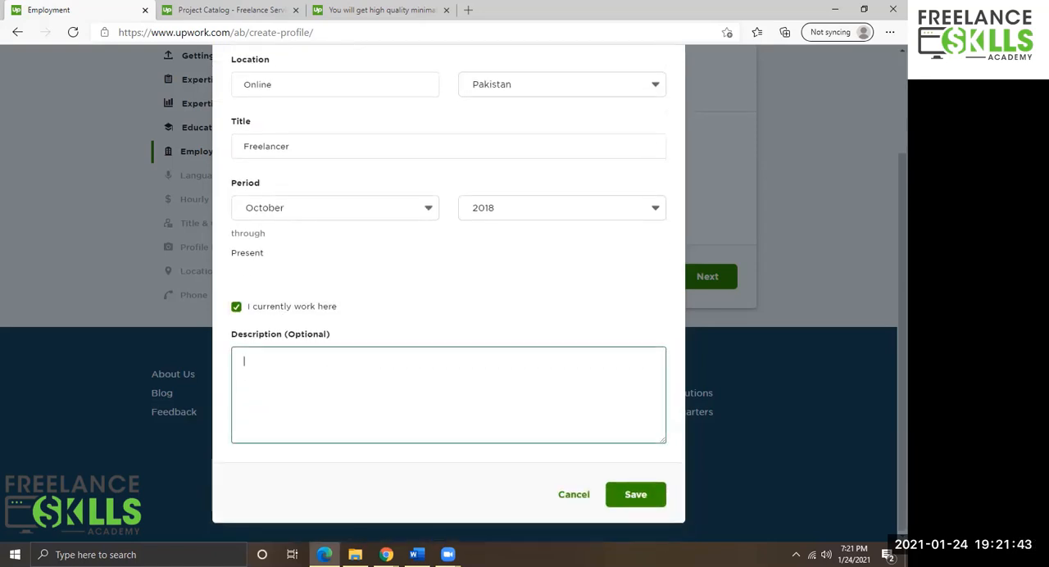
key("alt+Tab")
left_click(311, 403)
type("I am a digital painter and I will make your photo more amazing by illustration, I am an experienced illustrator and you will have the best experience here. I will provide high-quality images with free source files as well and Also; I will make your photo really cool for your attractive social media post and YouTube thumbnail. I will provide amazing service. you will get")
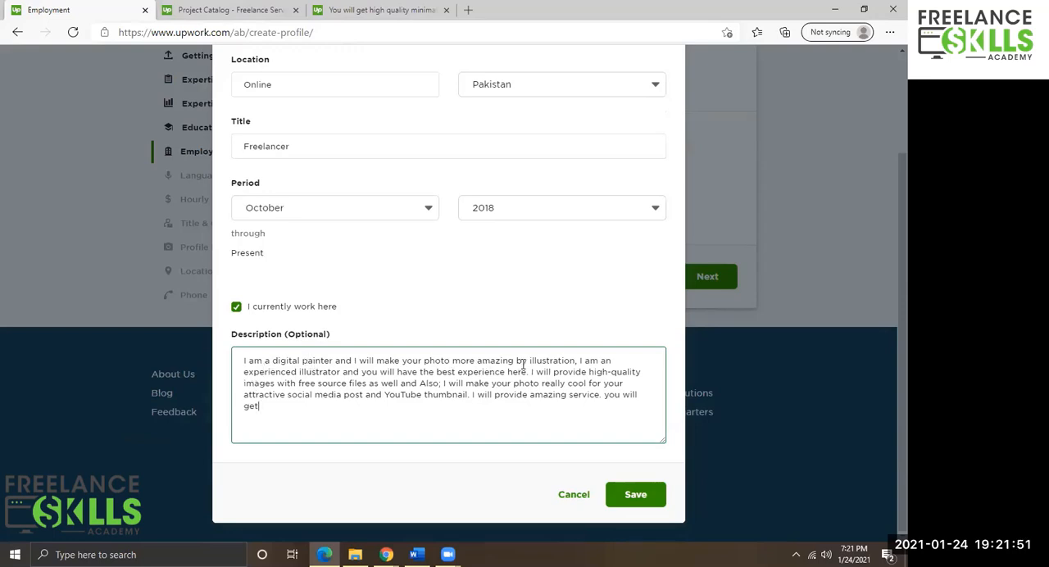
scroll(524, 369, "up", 1)
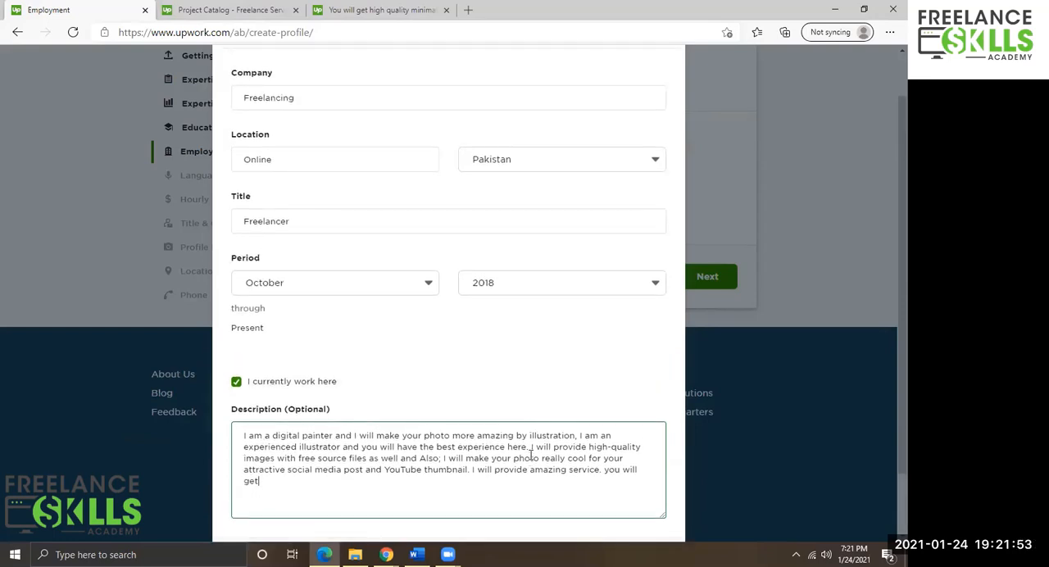
scroll(531, 453, "down", 1)
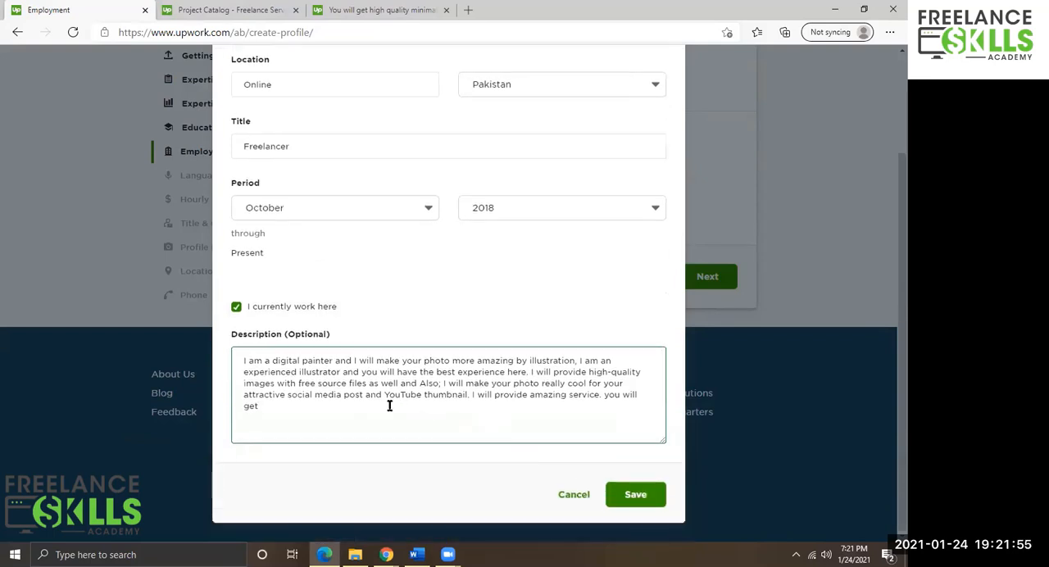
Save the employment entry and continue to the Languages step.
left_click(627, 497)
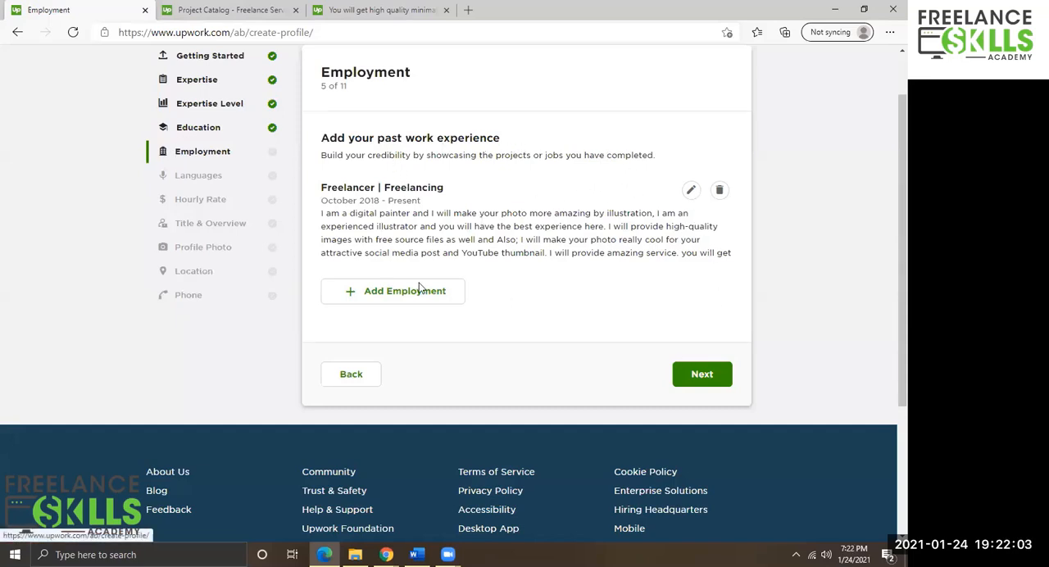
scroll(660, 381, "up", 1)
left_click(691, 429)
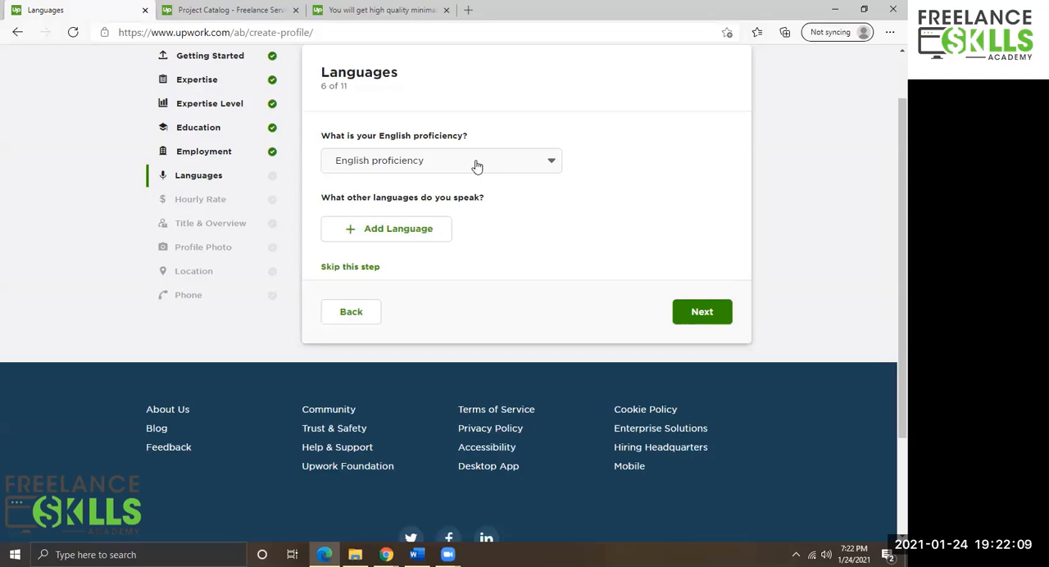
Set English proficiency to Fluent and add Urdu as another language with Native or Bilingual proficiency.
left_click(475, 162)
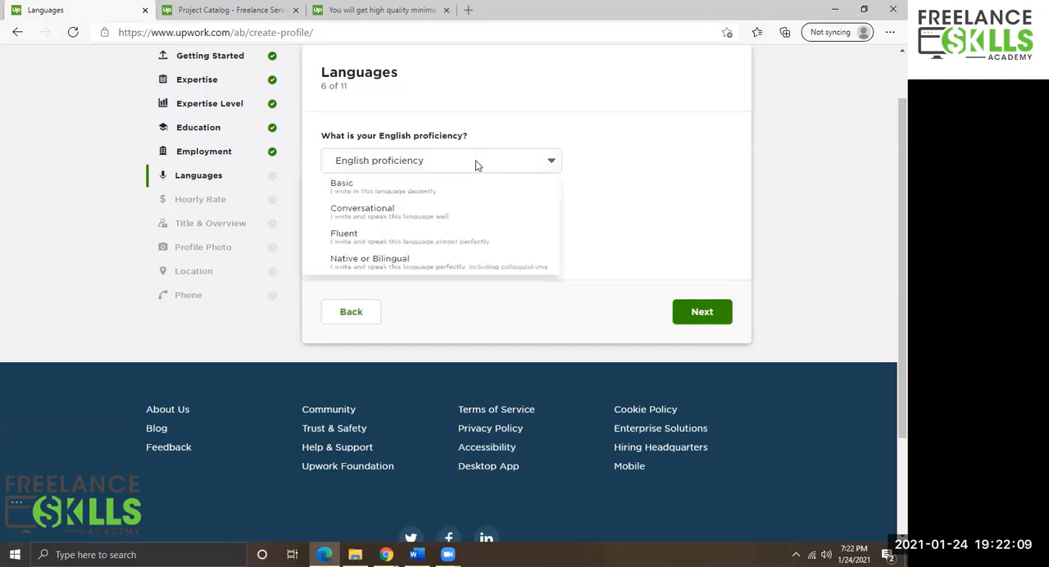
left_click(376, 237)
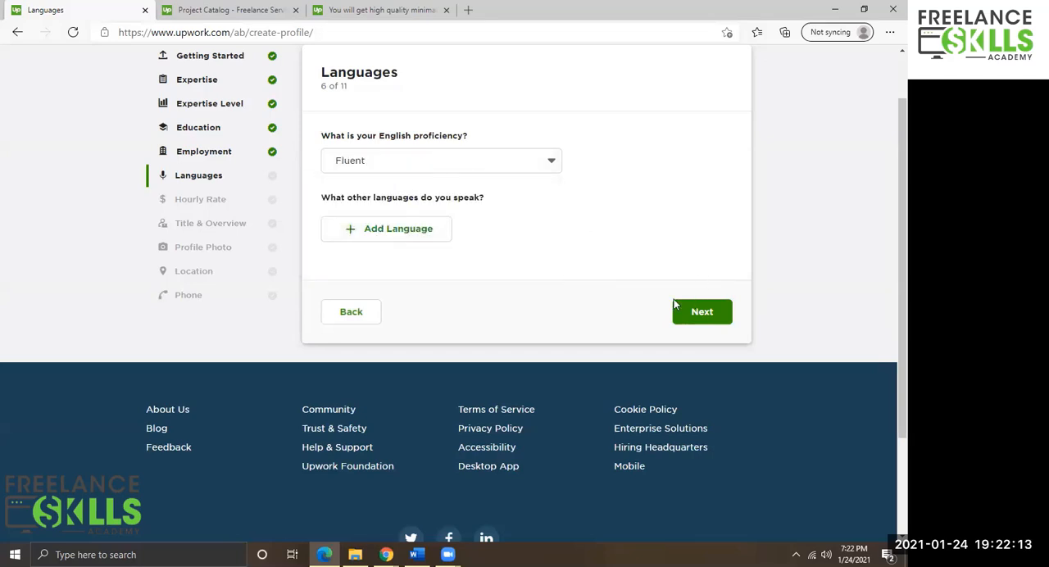
left_click(406, 238)
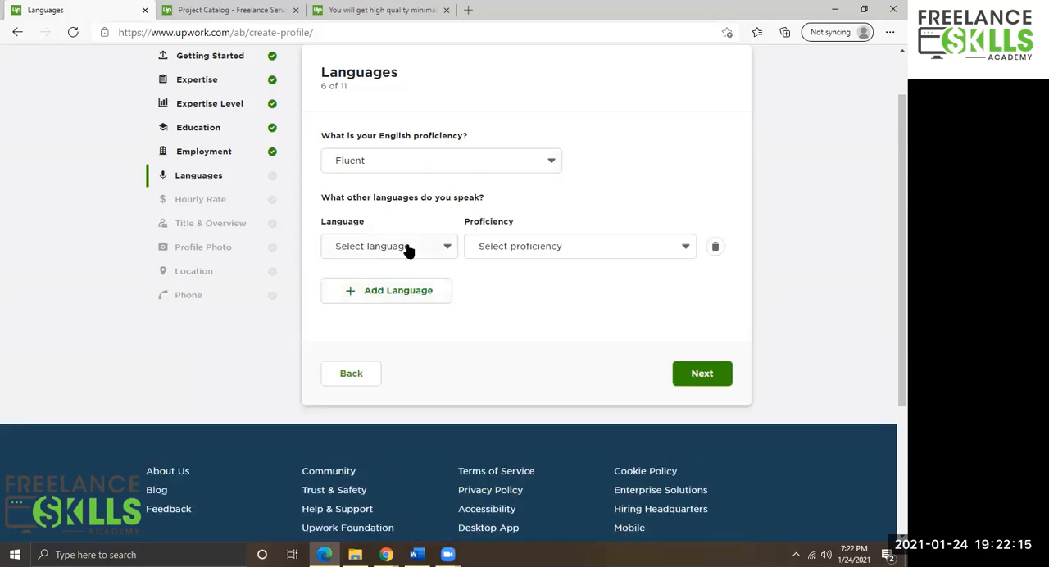
left_click(408, 249)
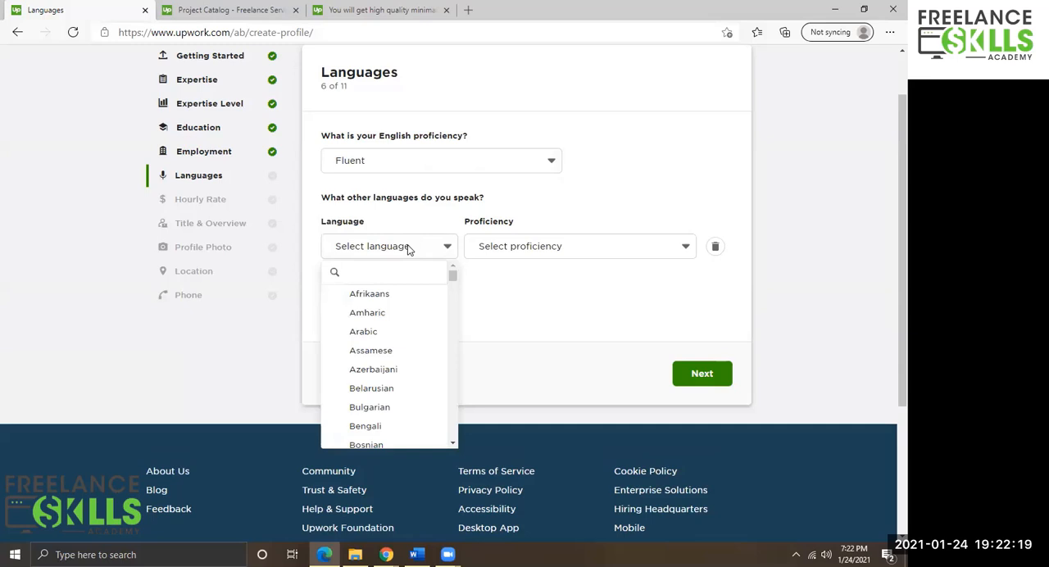
left_click(363, 270)
type("urdu")
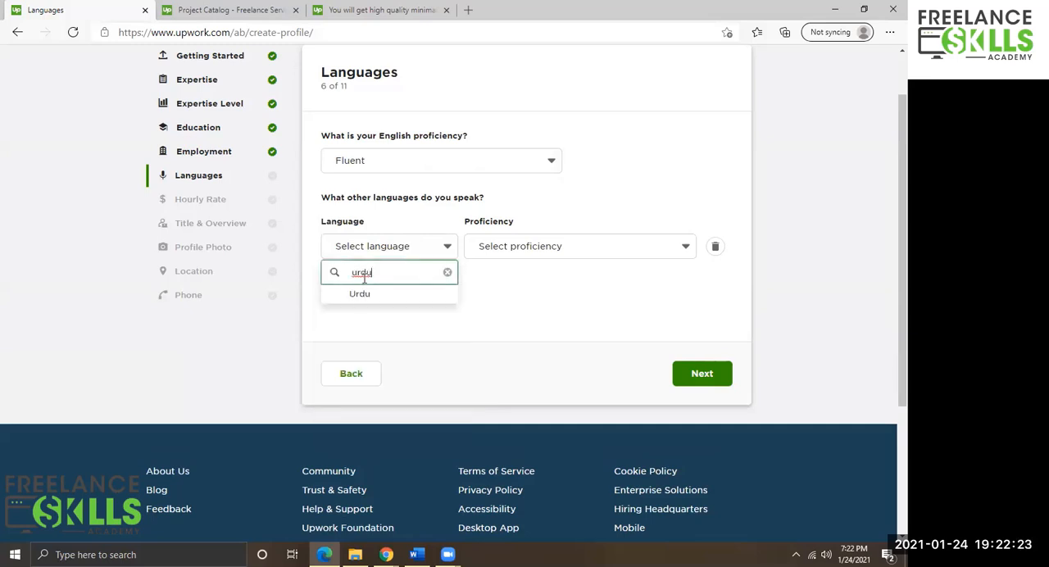
left_click(363, 292)
left_click(604, 248)
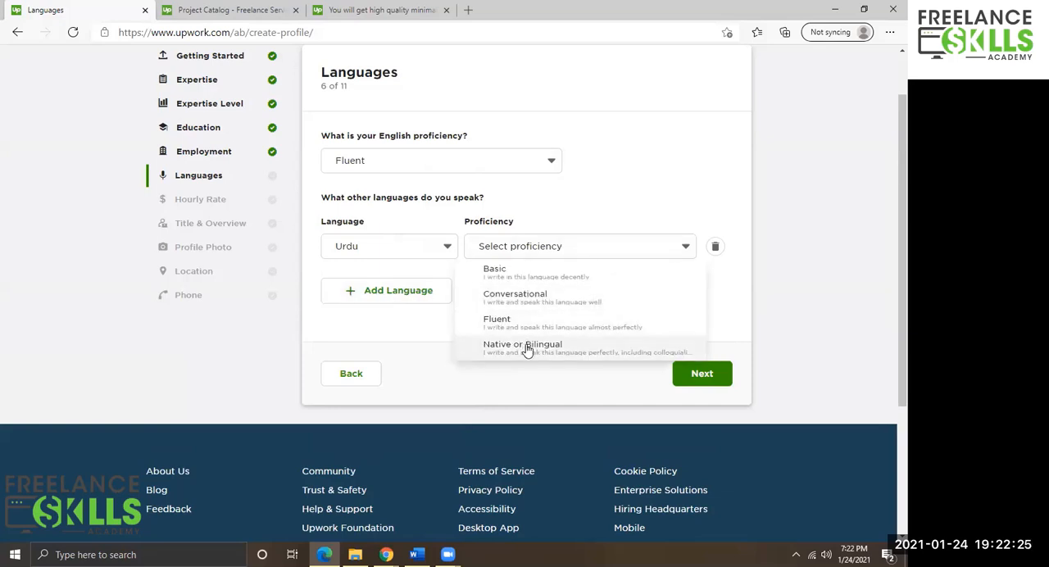
left_click(527, 344)
Add Panjabi, Punjabi as a further language with Native or Bilingual proficiency.
left_click(418, 293)
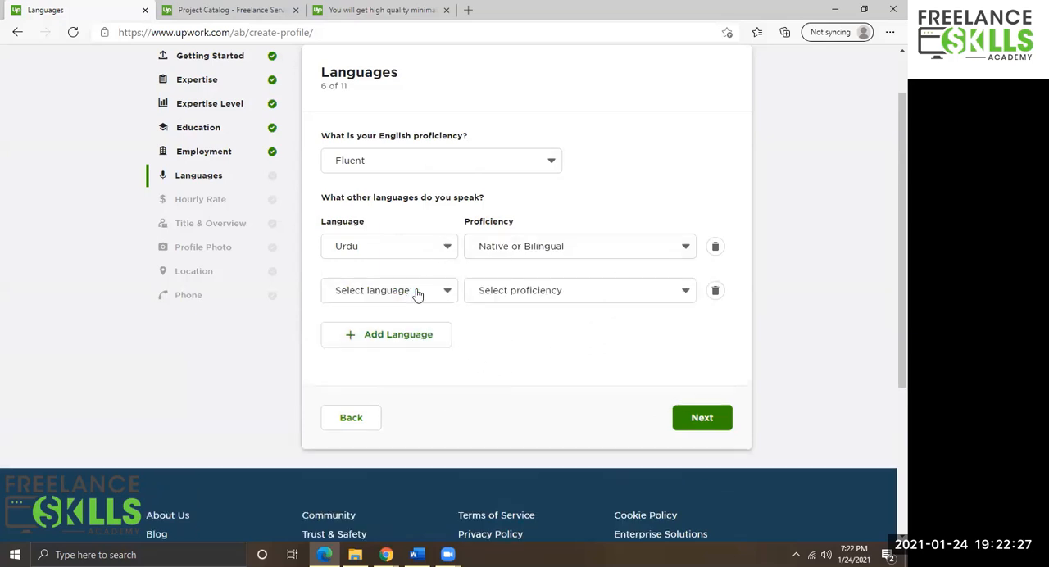
left_click(368, 292)
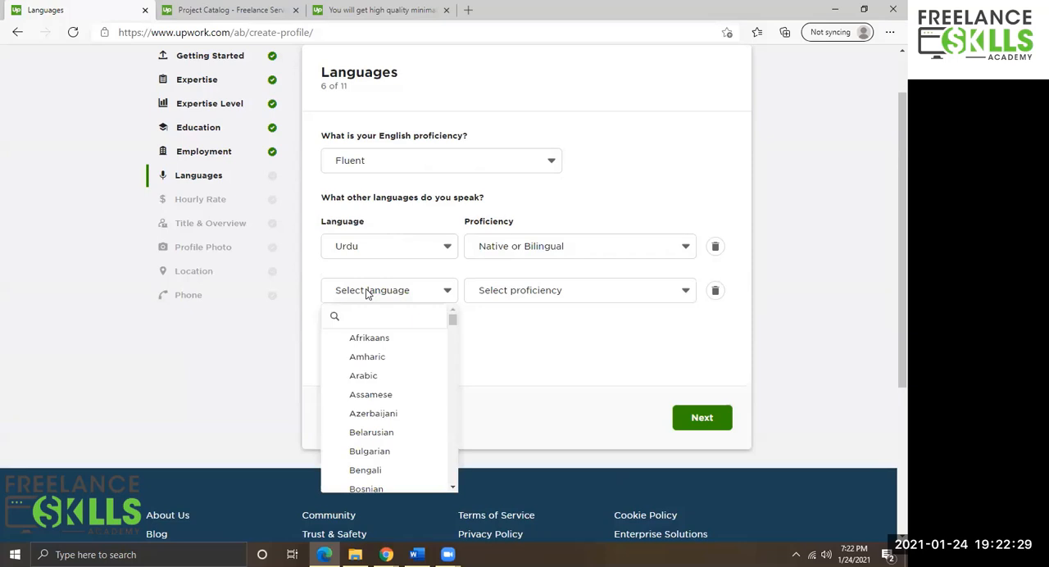
left_click(385, 317)
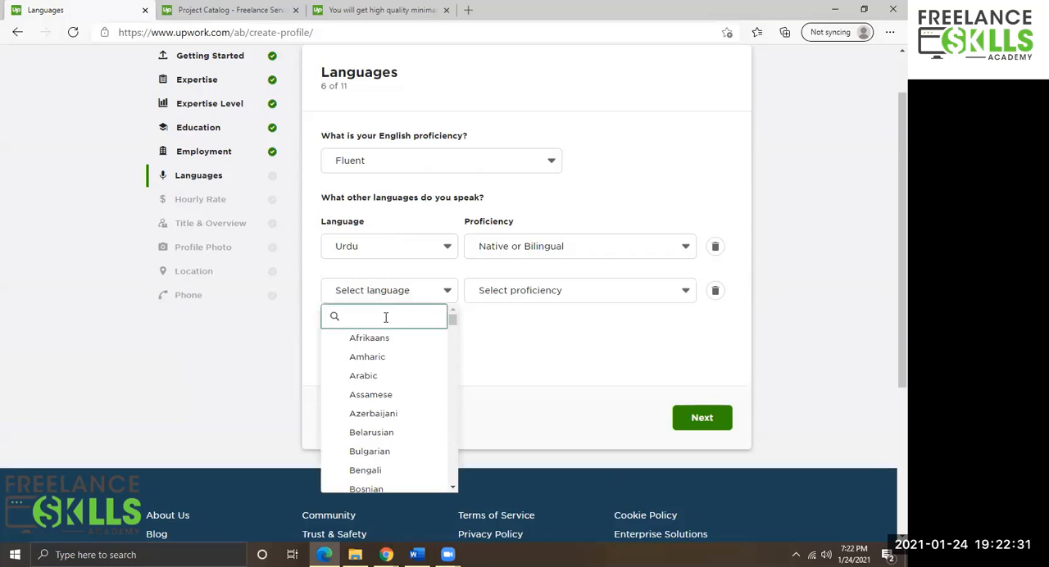
type("punja")
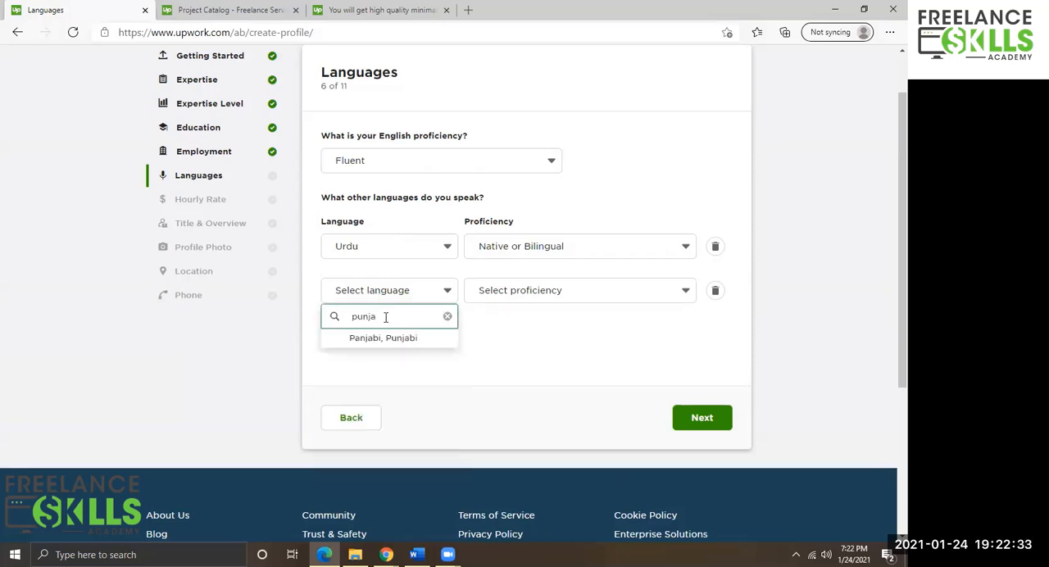
left_click(399, 339)
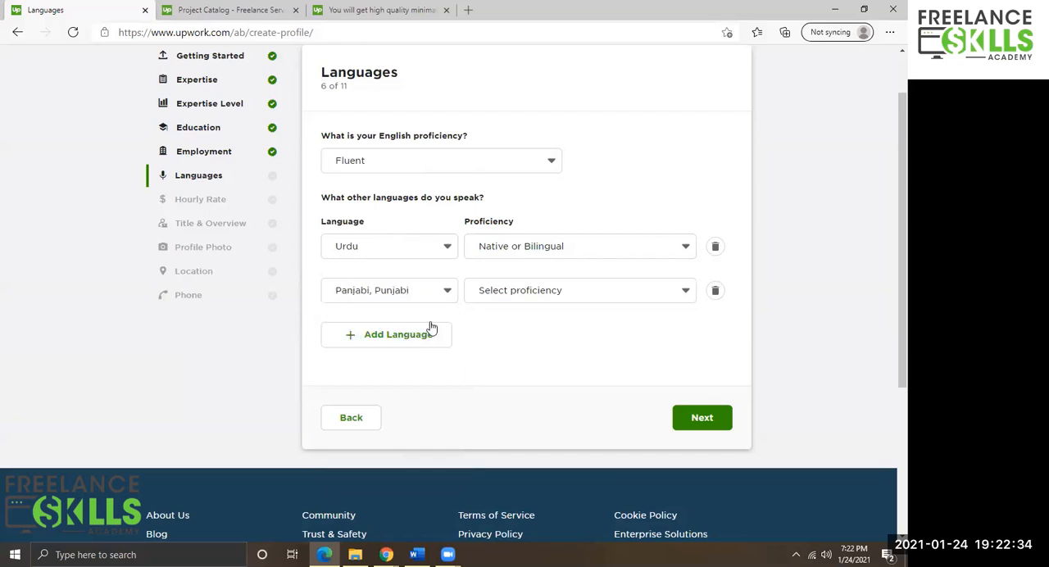
left_click(562, 302)
left_click(530, 393)
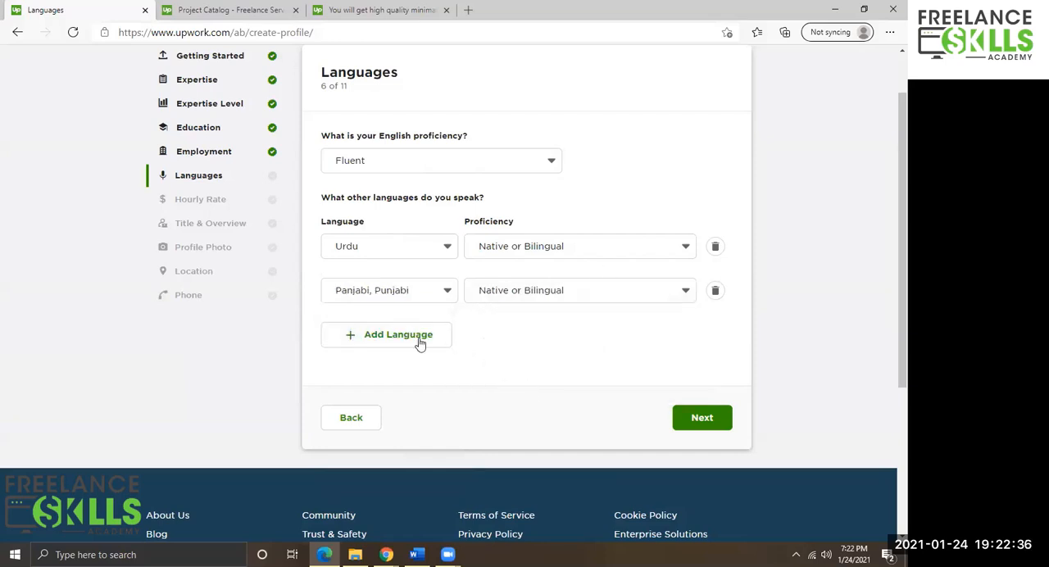
Add French as a further language with Conversational proficiency.
left_click(361, 331)
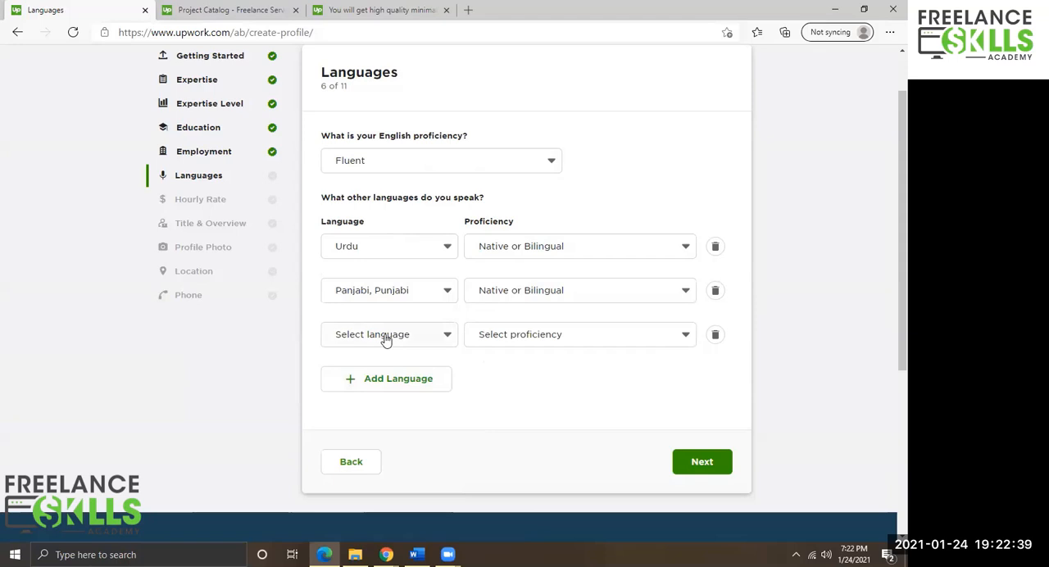
left_click(386, 341)
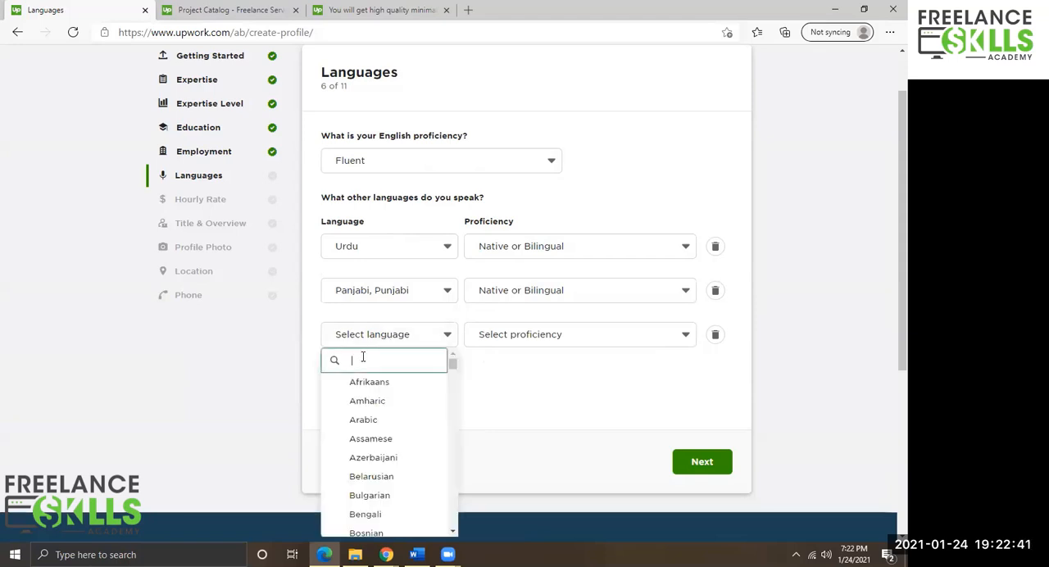
type("fre")
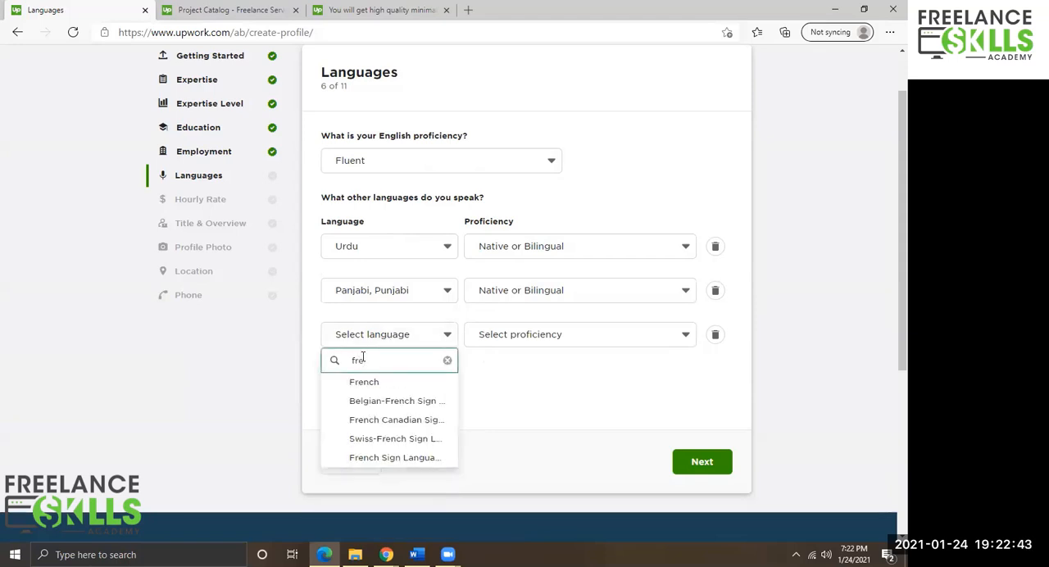
left_click(363, 382)
left_click(552, 334)
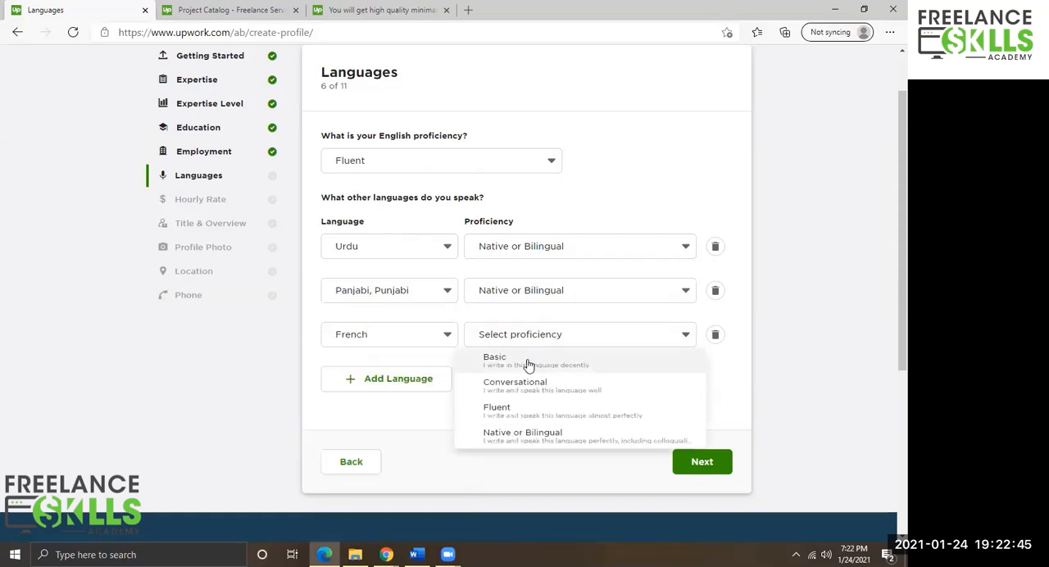
left_click(484, 386)
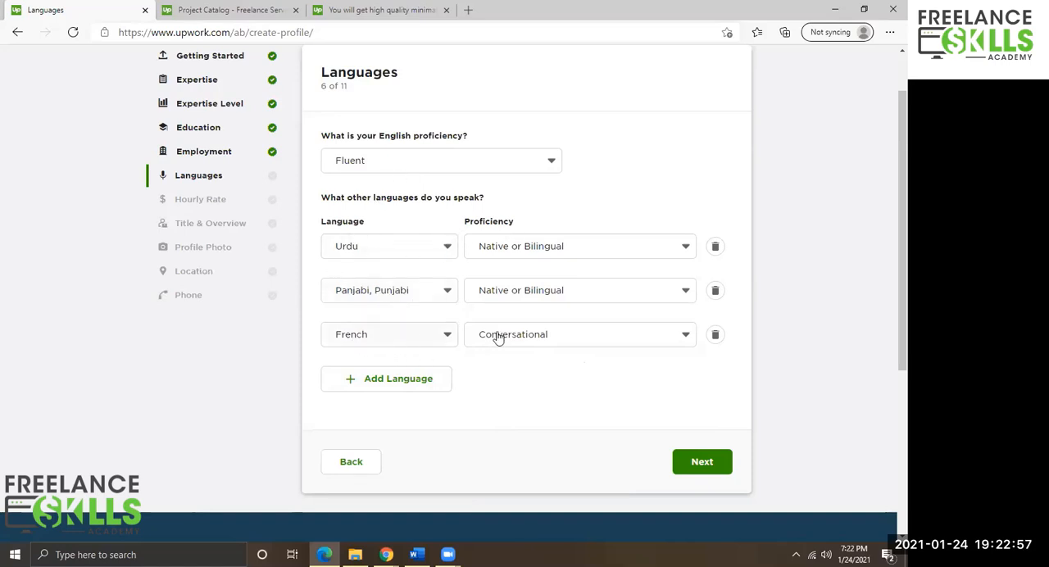
Save the languages and continue to the Hourly Rate step.
left_click(524, 249)
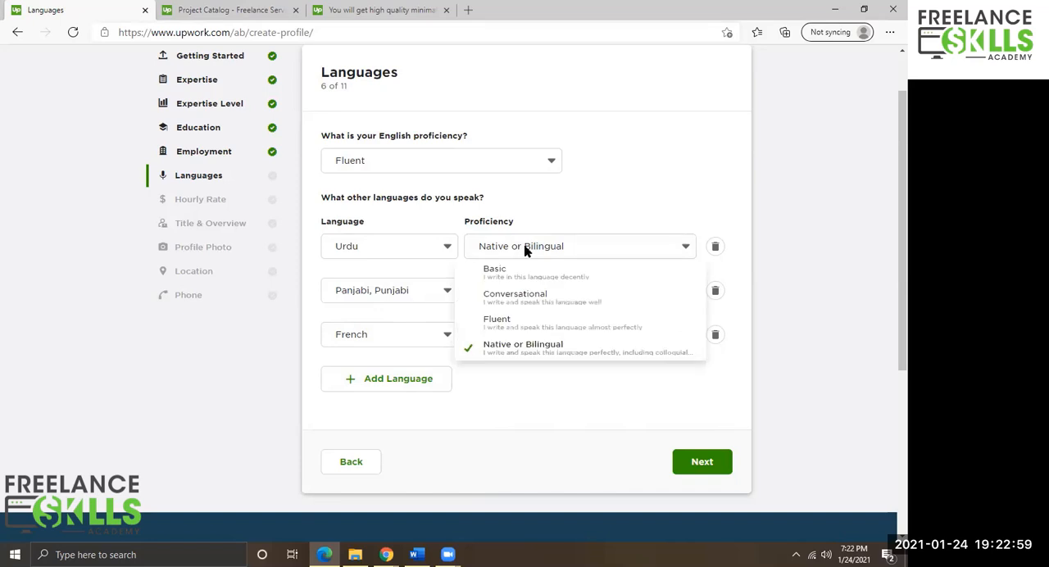
left_click(527, 252)
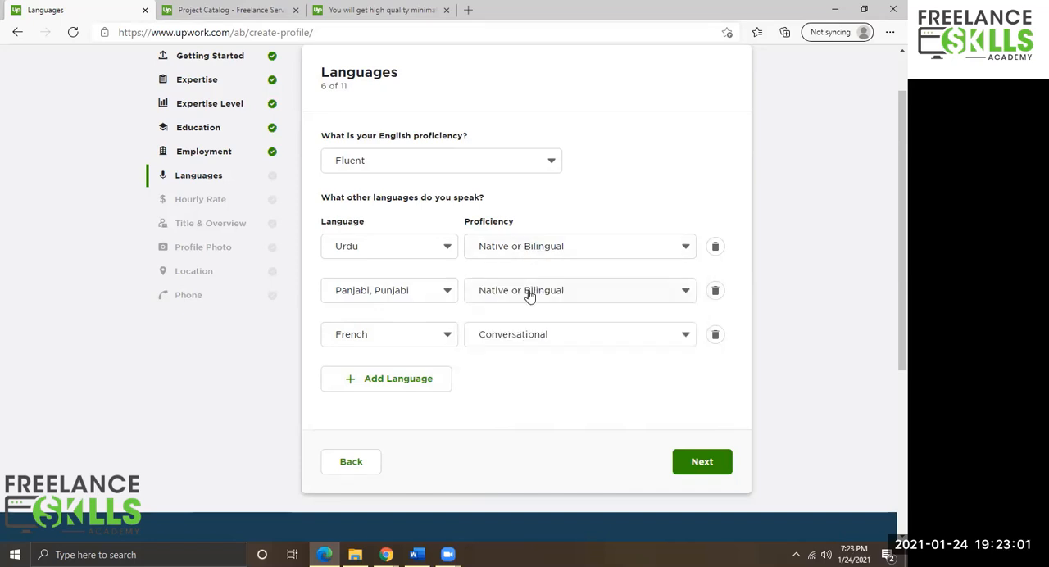
left_click(701, 461)
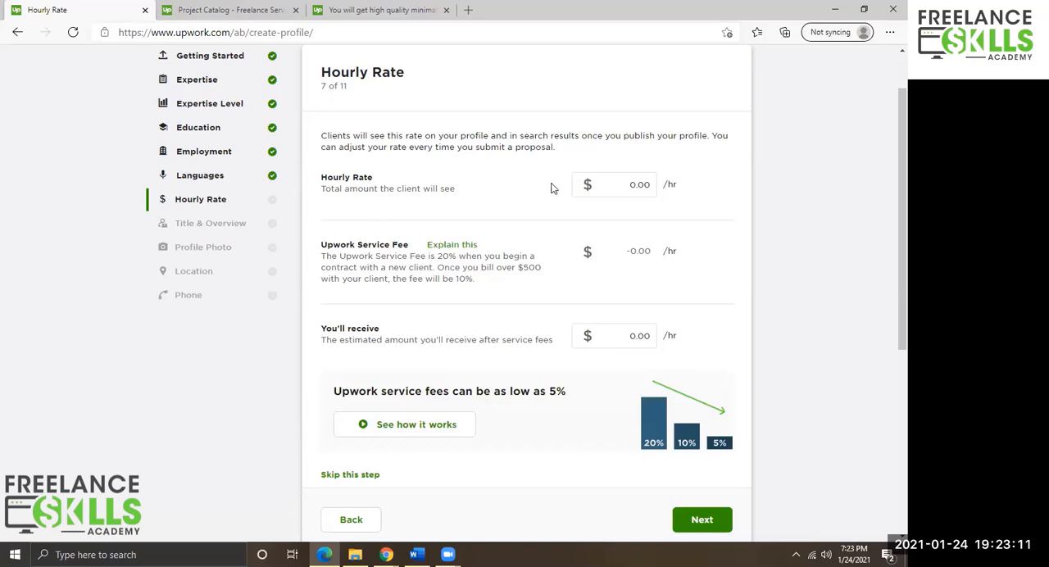
Set the hourly rate to $10 per hour.
left_click(631, 183)
left_click(625, 187)
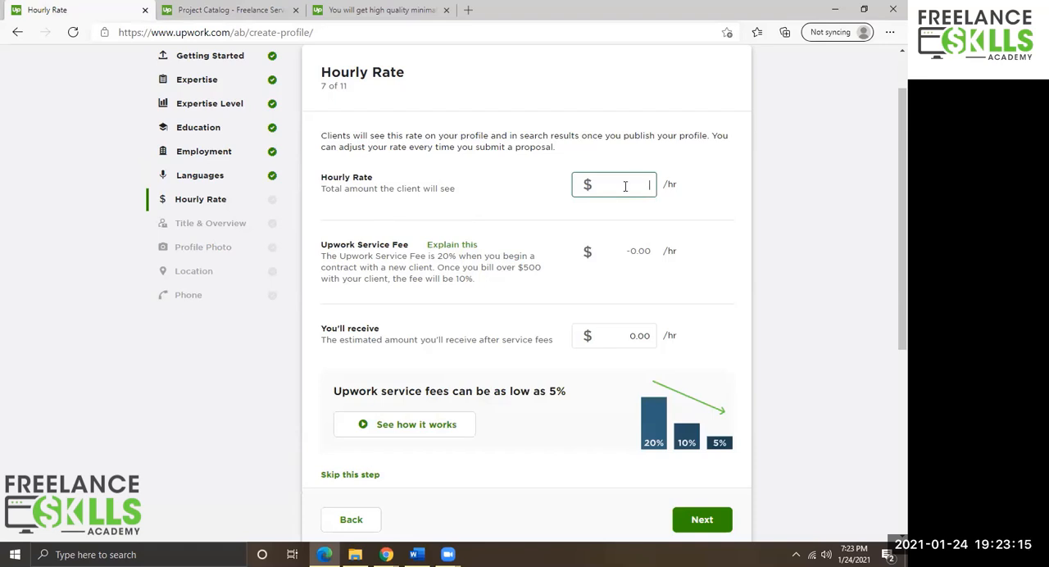
type("10")
key("Tab")
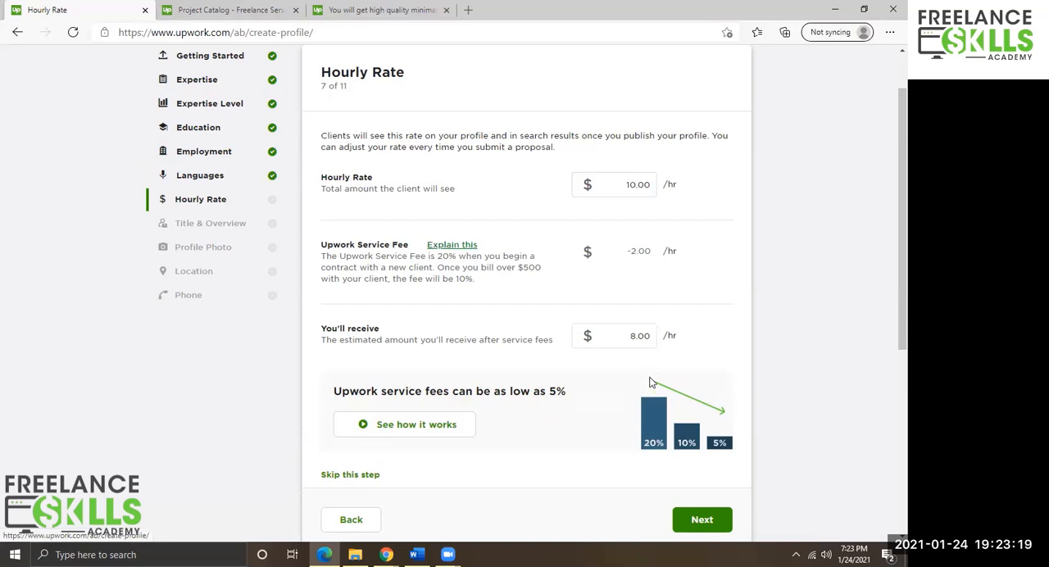
Continue from the hourly rate to the Title & Overview step.
scroll(574, 428, "down", 1)
scroll(591, 249, "up", 2)
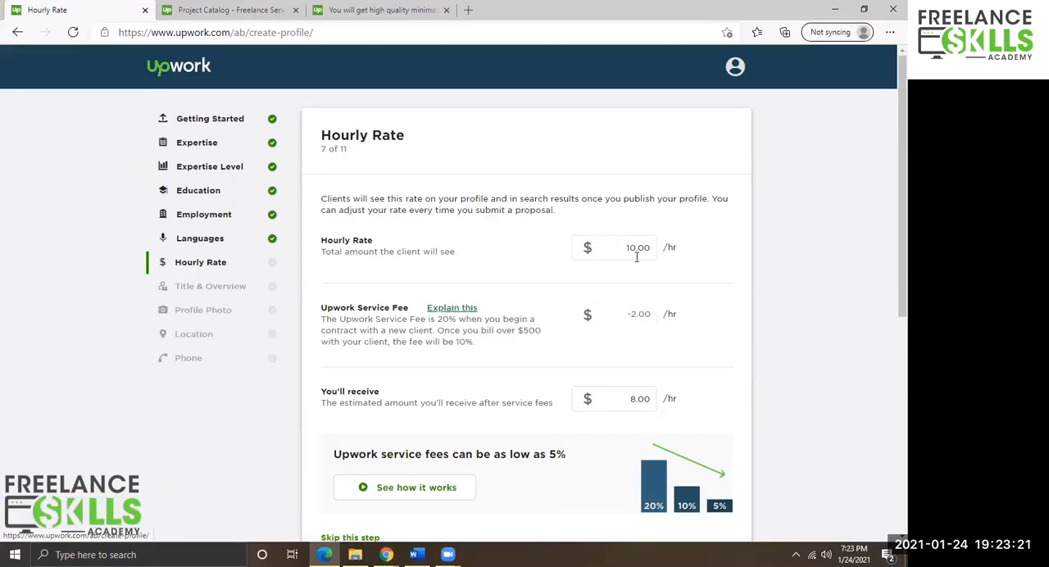
left_click(625, 246)
scroll(644, 248, "down", 4)
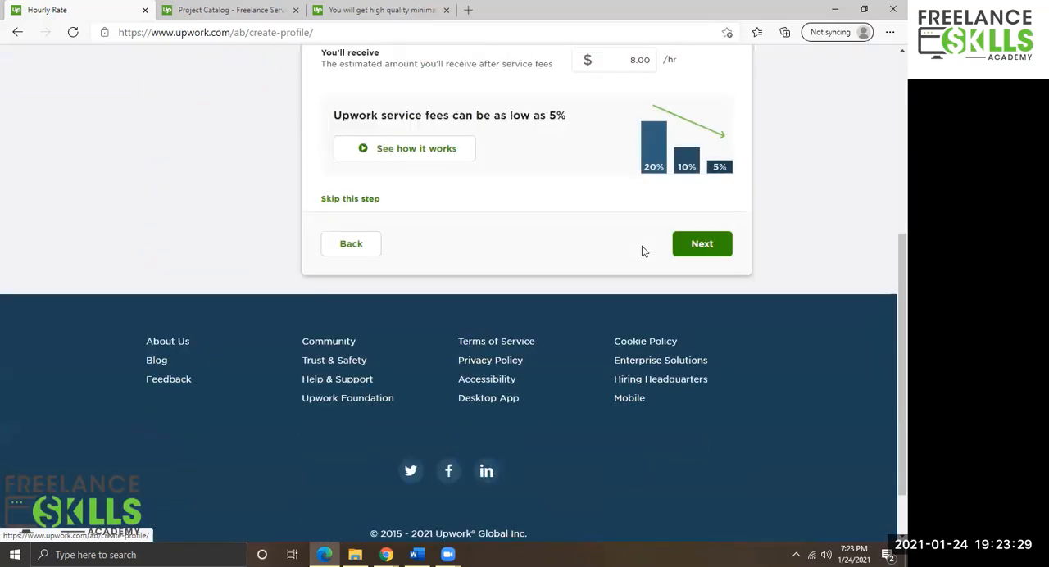
scroll(679, 227, "up", 3)
scroll(628, 234, "up", 2)
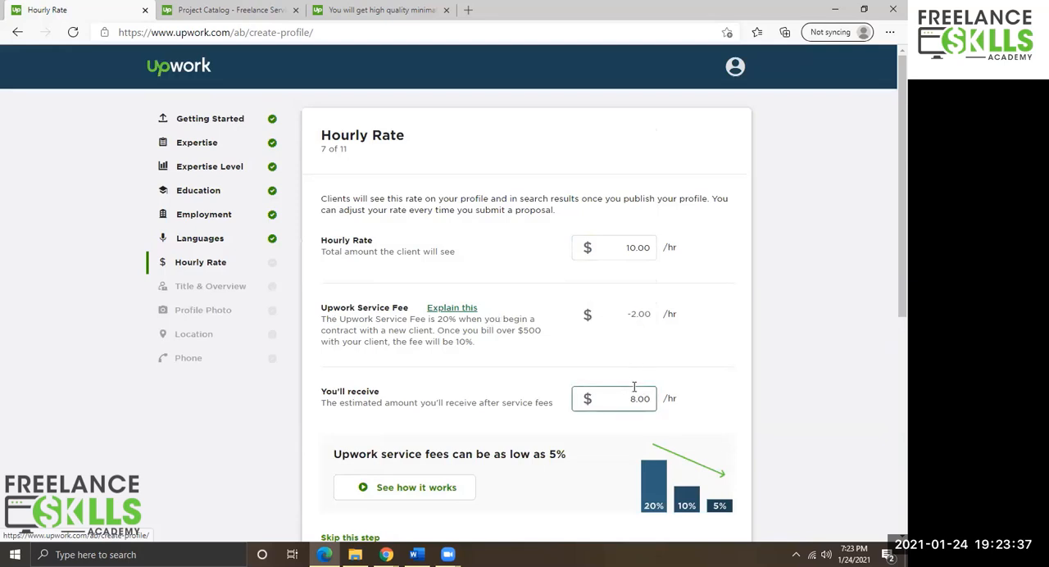
scroll(630, 387, "down", 2)
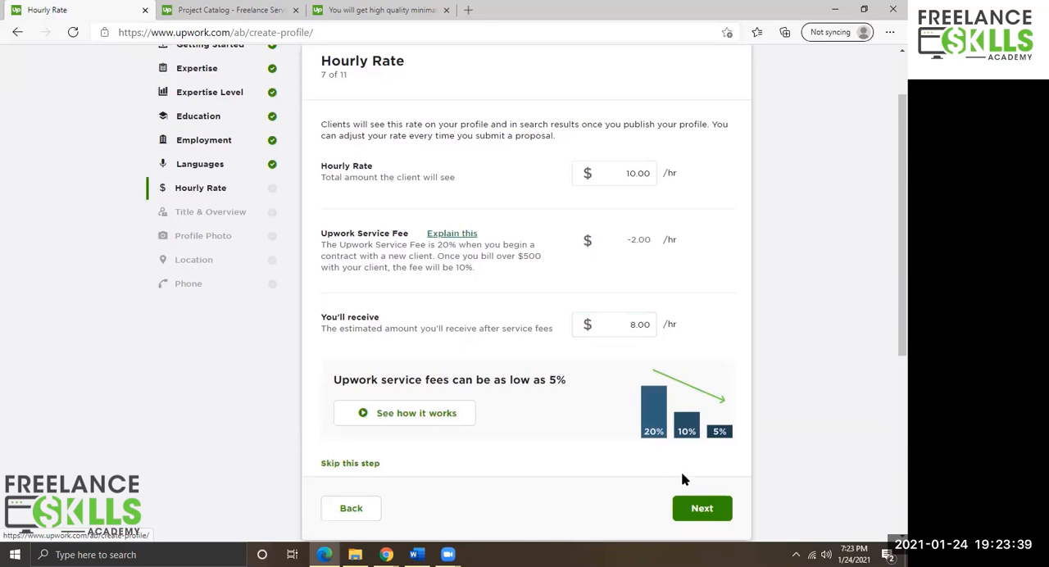
left_click(719, 518)
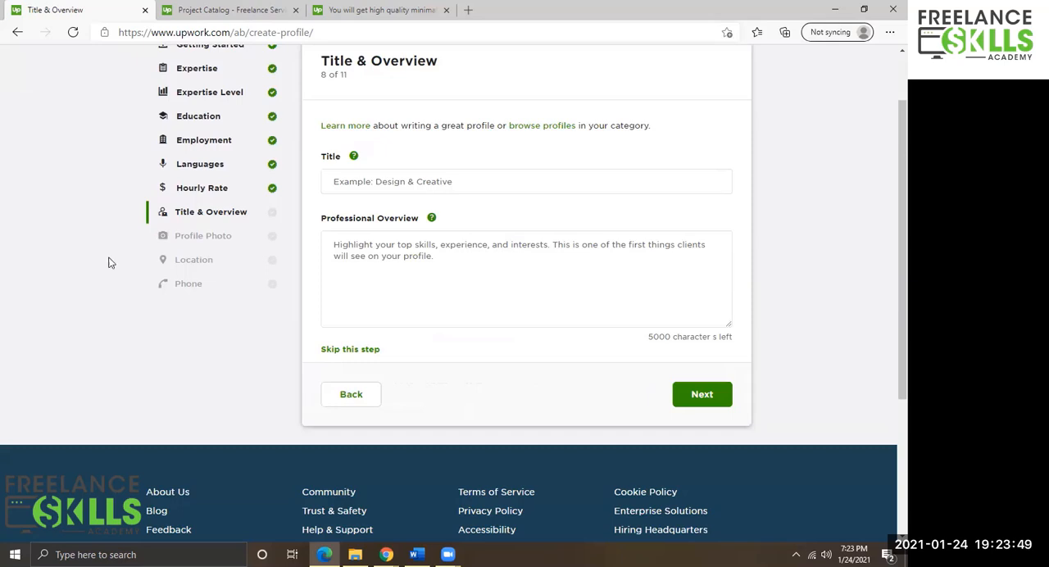
Set the profile title to Digital Artist.
left_click(422, 190)
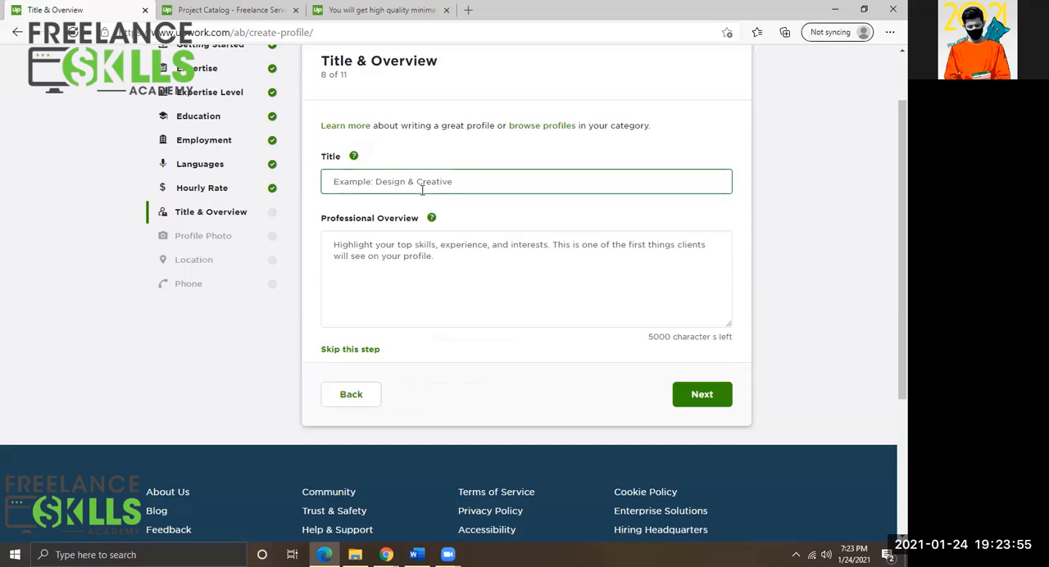
type("Digit")
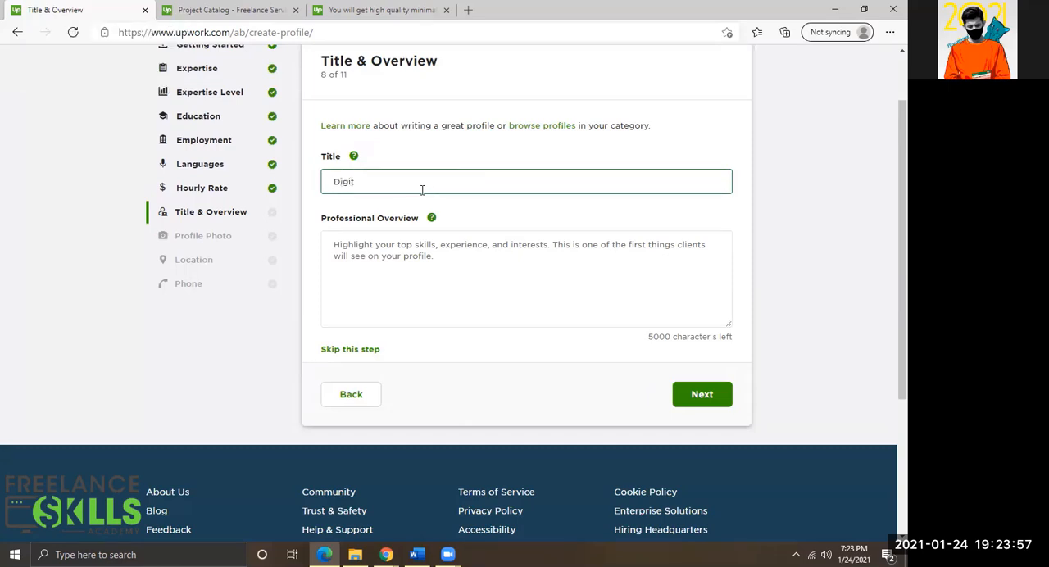
type("al Artist")
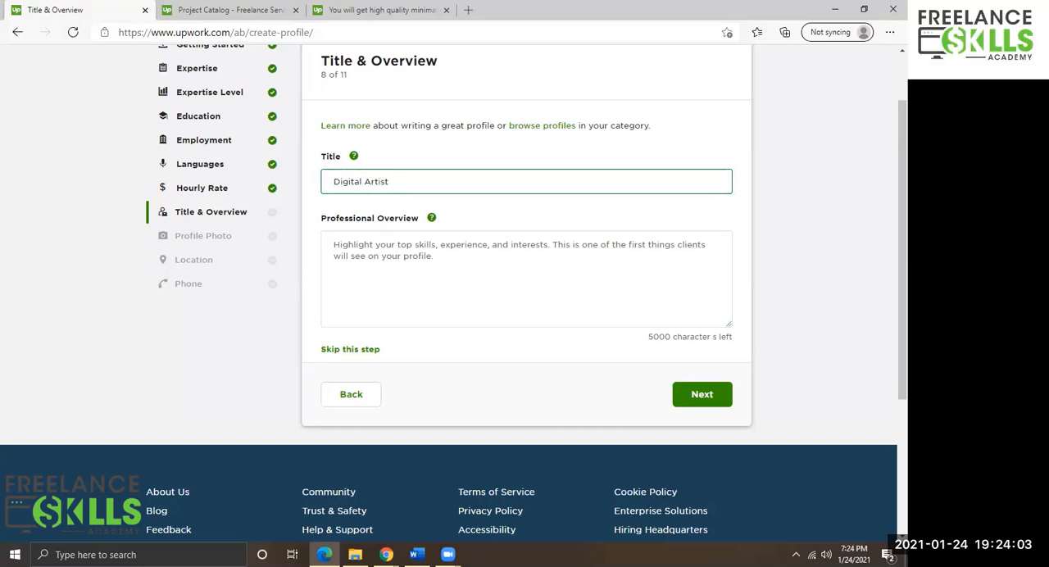
Paste the prepared text into the Professional Overview field.
key("alt+Tab")
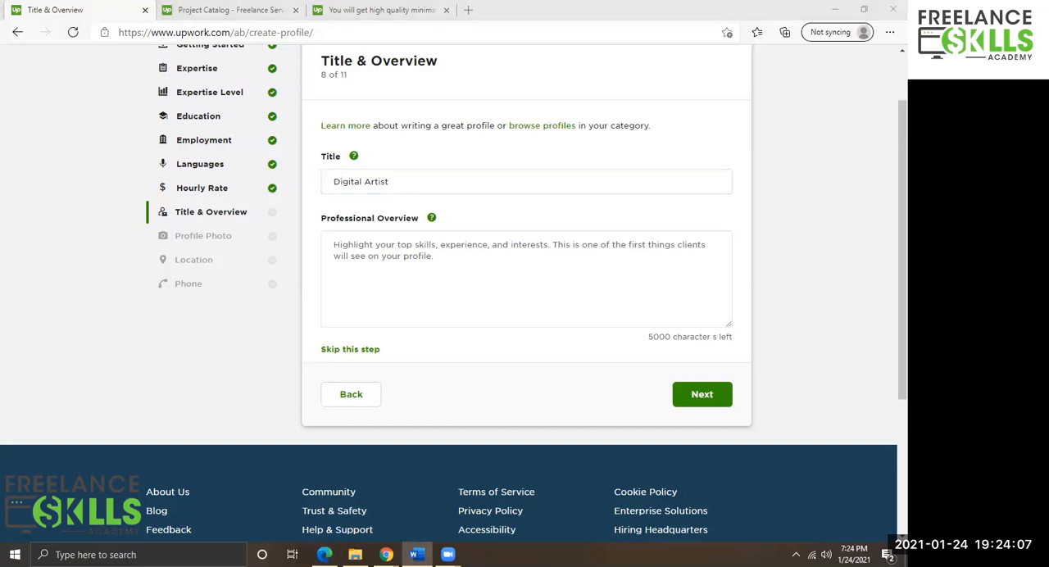
left_click(419, 239)
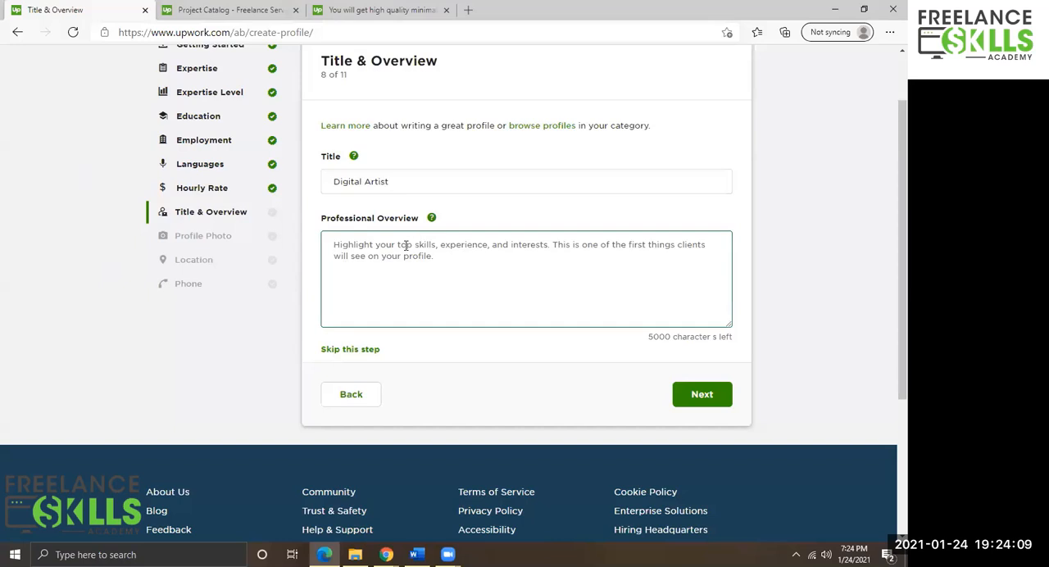
key("ctrl+v")
scroll(406, 244, "up", 5)
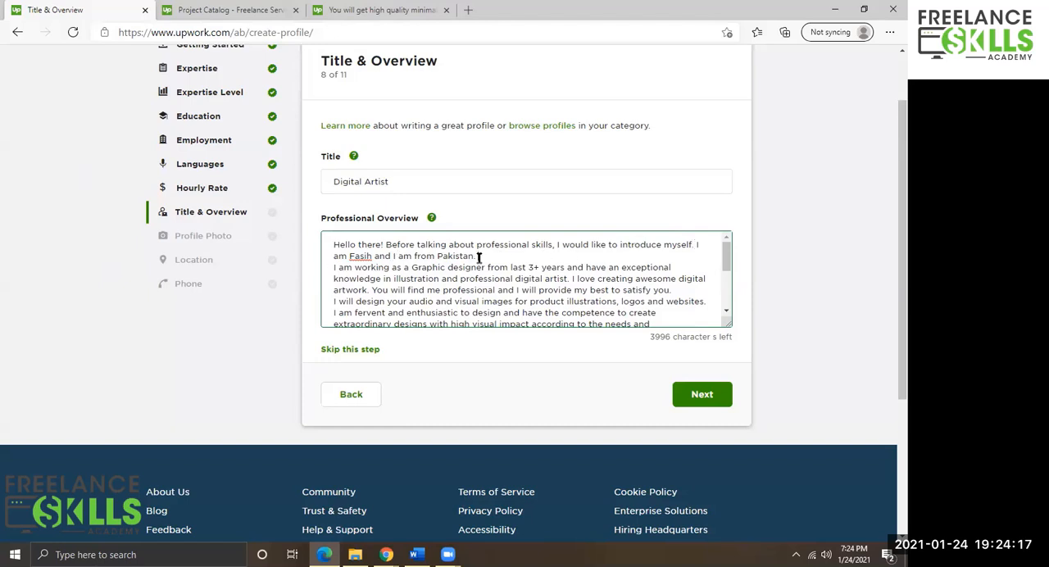
Insert blank lines between the paragraphs of the professional overview.
key("Return")
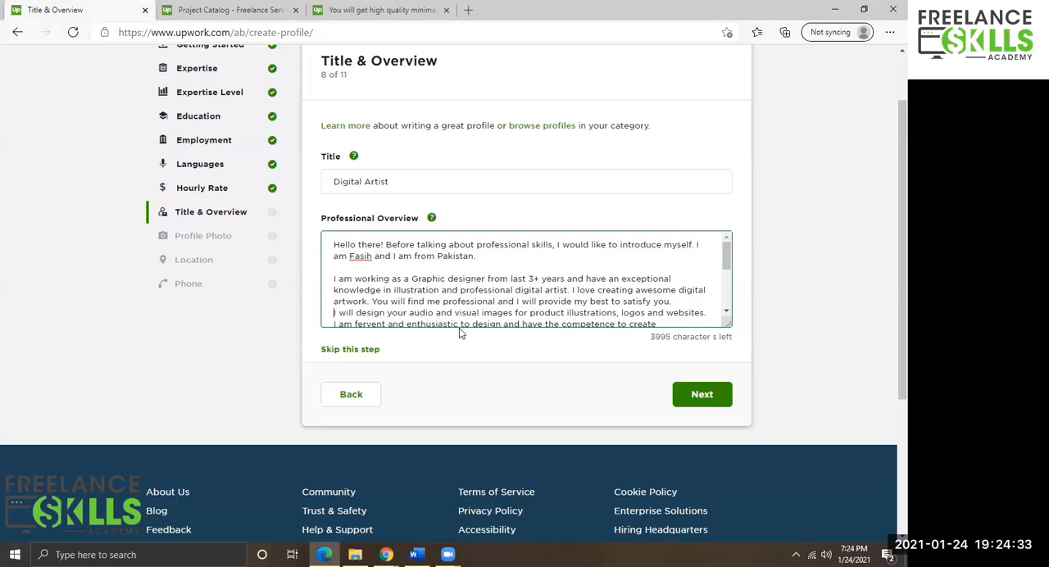
key("Return")
scroll(474, 292, "down", 1)
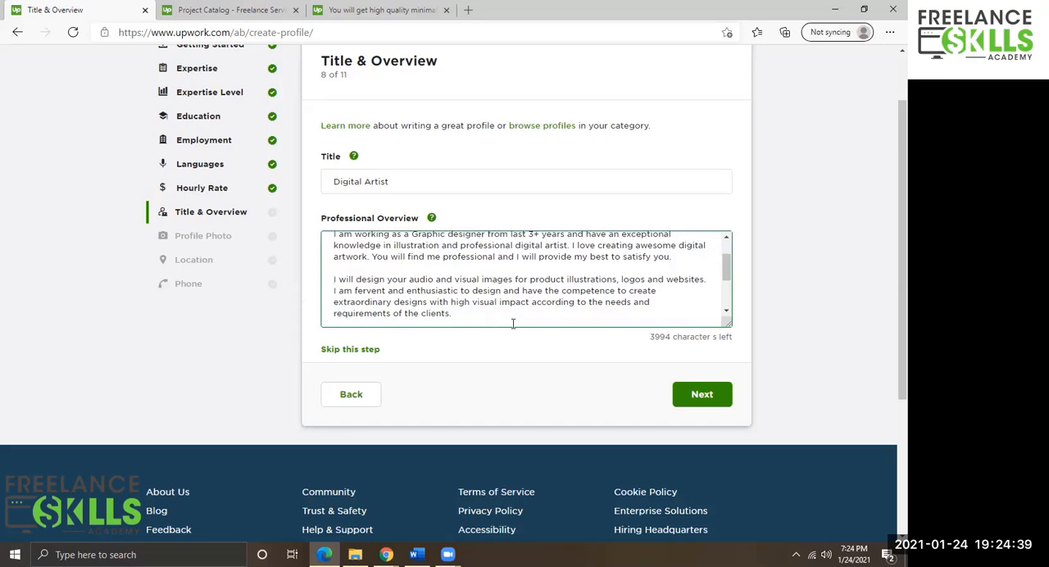
scroll(377, 296, "down", 3)
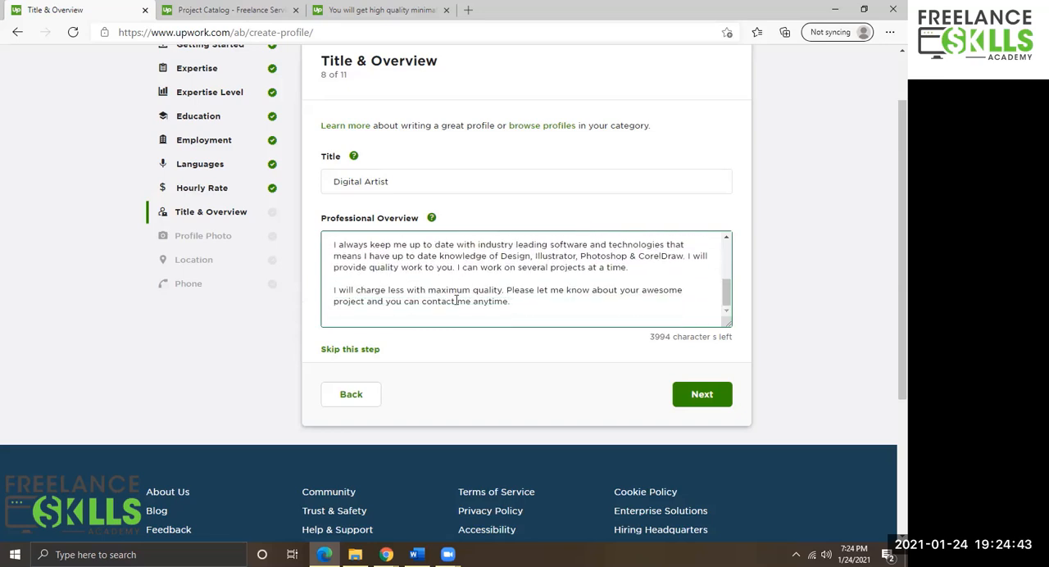
Review the pasted professional overview text and continue to the Profile Photo step.
scroll(515, 300, "up", 2)
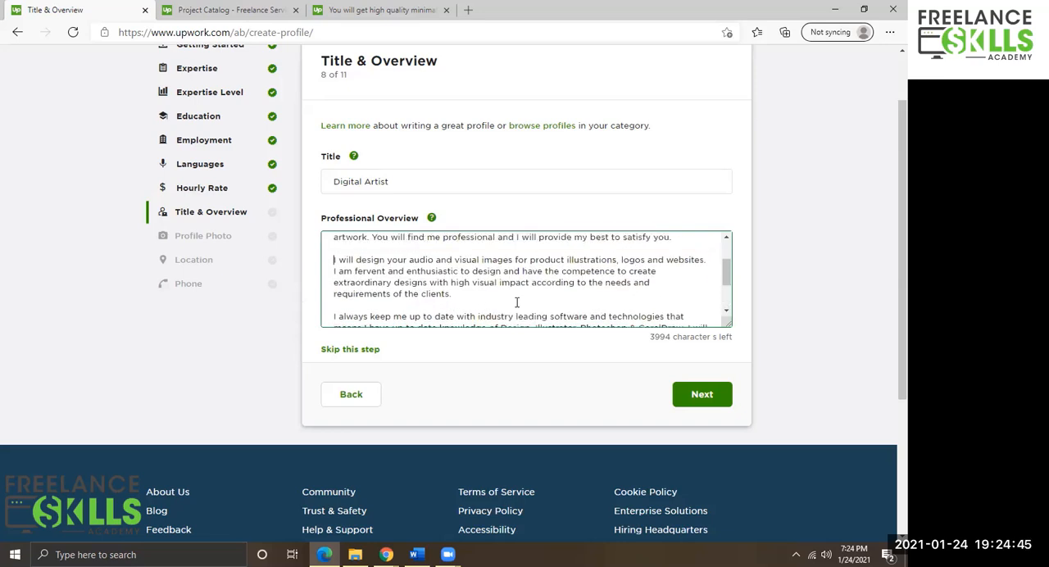
scroll(515, 301, "down", 2)
scroll(429, 272, "up", 1)
scroll(428, 273, "up", 1)
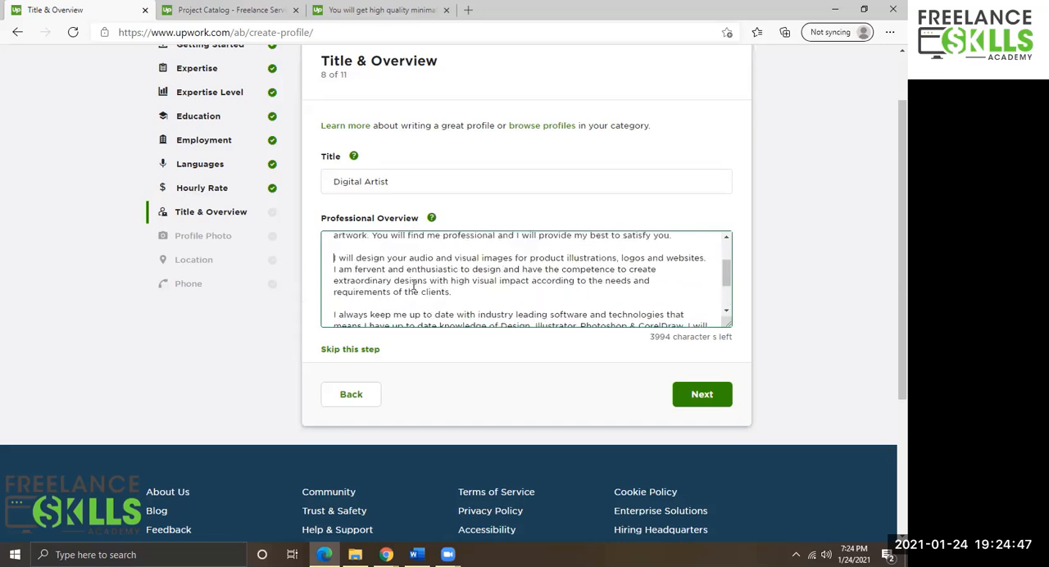
scroll(413, 284, "down", 2)
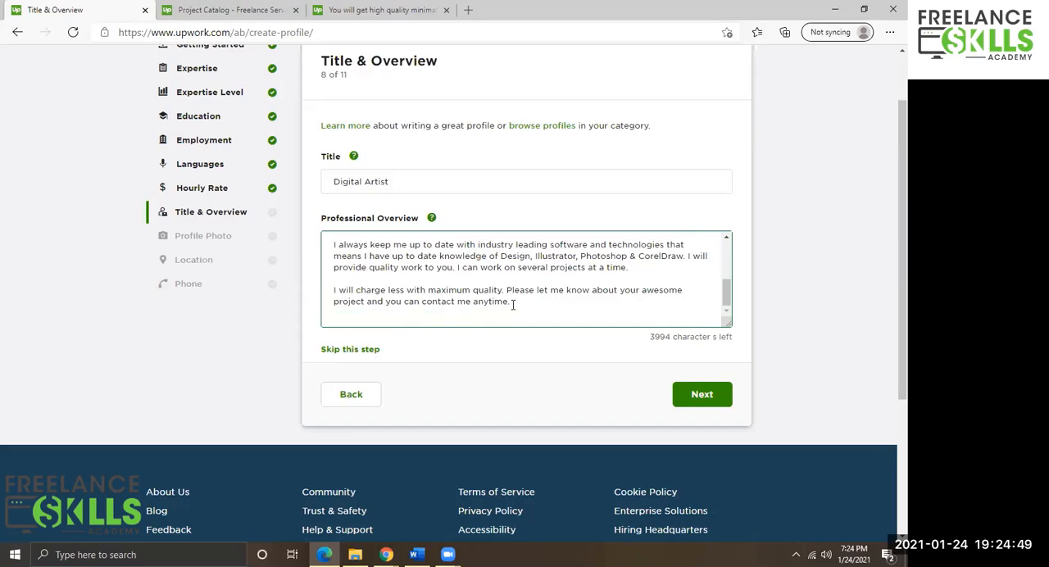
left_click_drag(514, 304, 328, 233)
left_click(387, 289)
scroll(386, 289, "up", 1)
scroll(387, 288, "up", 4)
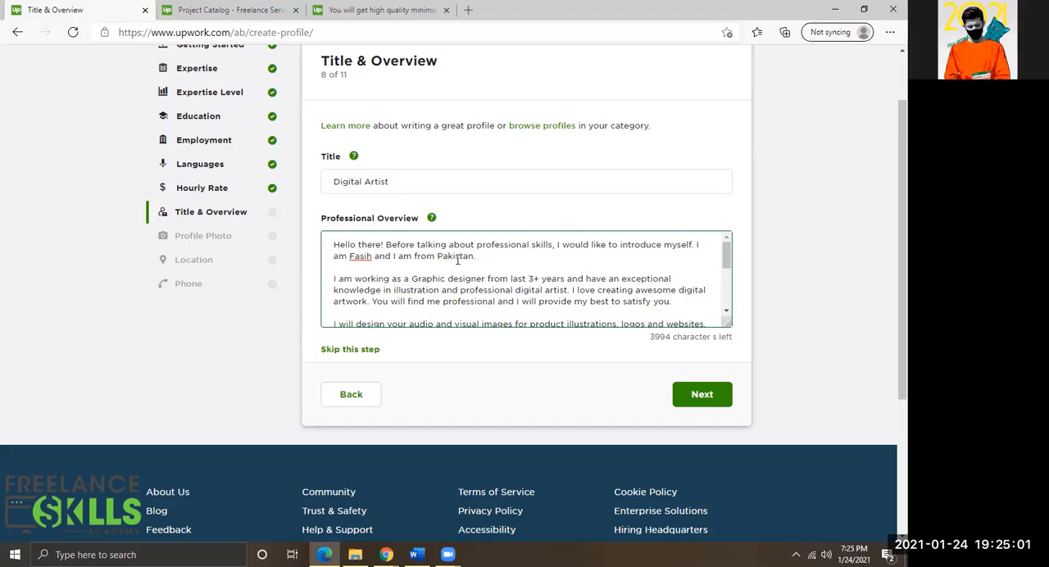
scroll(455, 259, "up", 2)
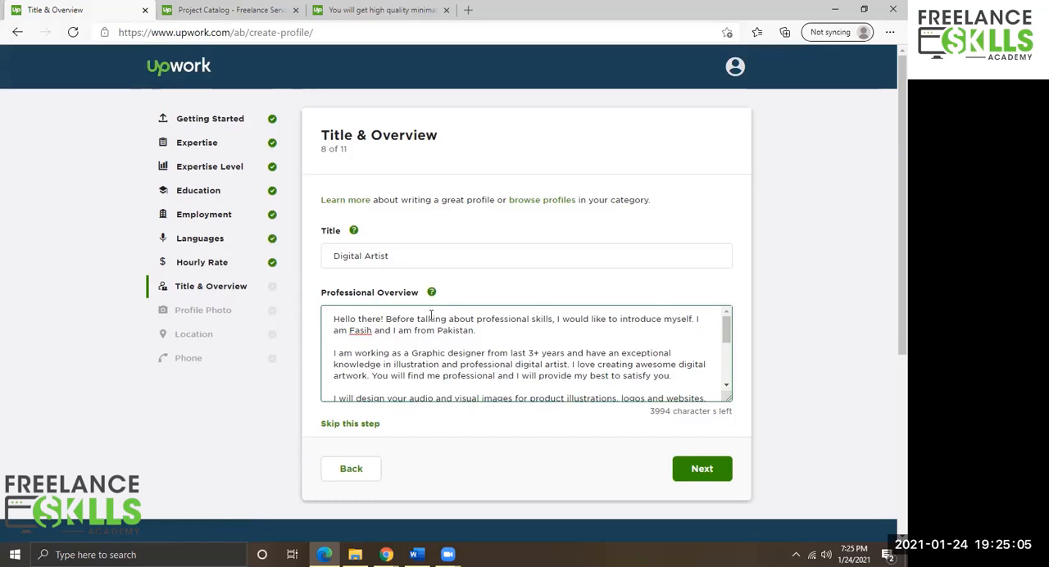
scroll(466, 352, "down", 2)
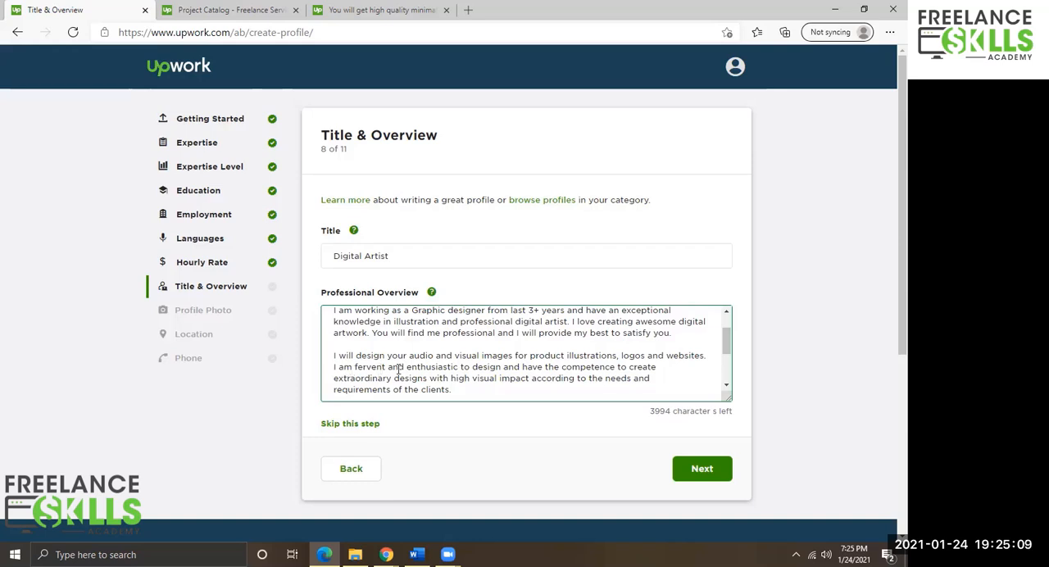
scroll(459, 392, "up", 2)
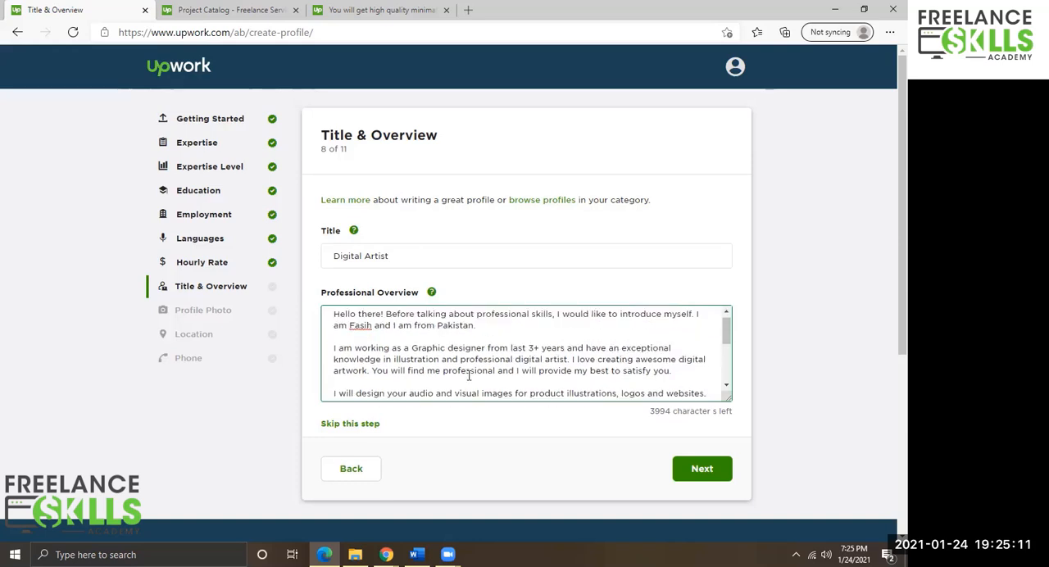
scroll(442, 361, "down", 1)
scroll(387, 360, "up", 1)
scroll(395, 338, "up", 1)
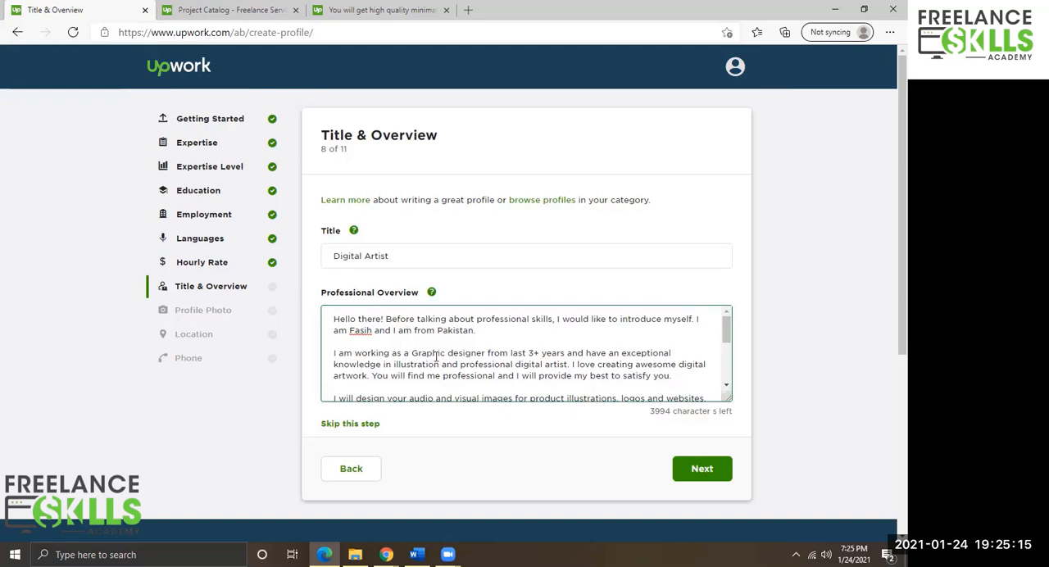
scroll(526, 378, "down", 1)
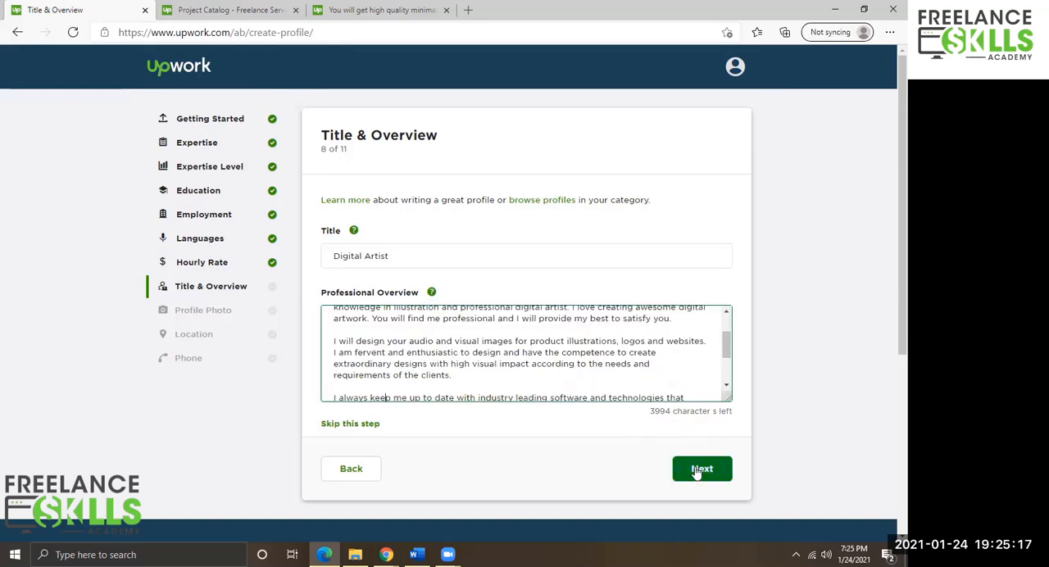
left_click(695, 471)
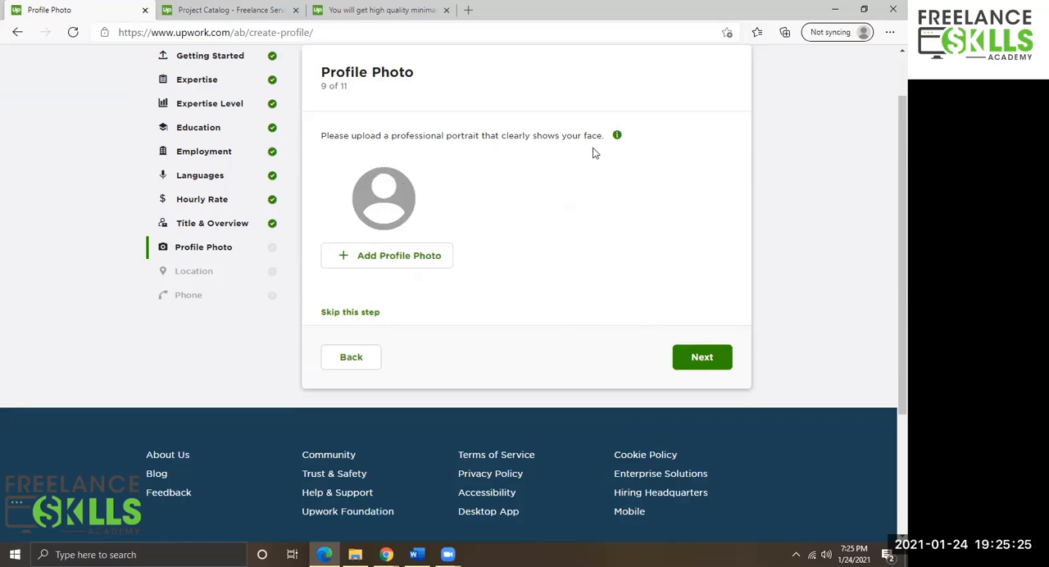
Upload a profile photo from the Desktop, adjust its crop circle, save it, and continue to the Location step.
left_click(380, 257)
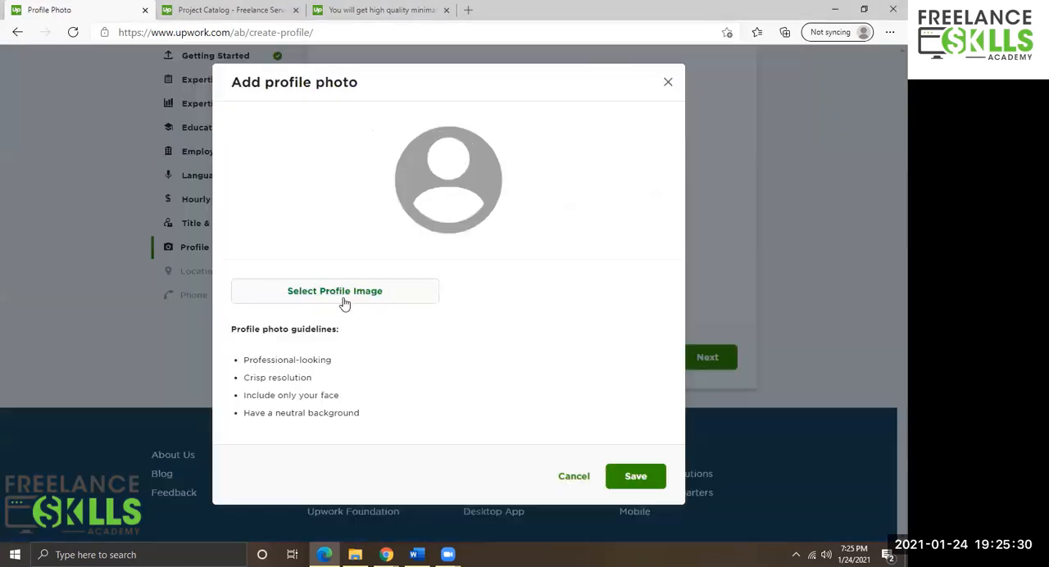
left_click(668, 84)
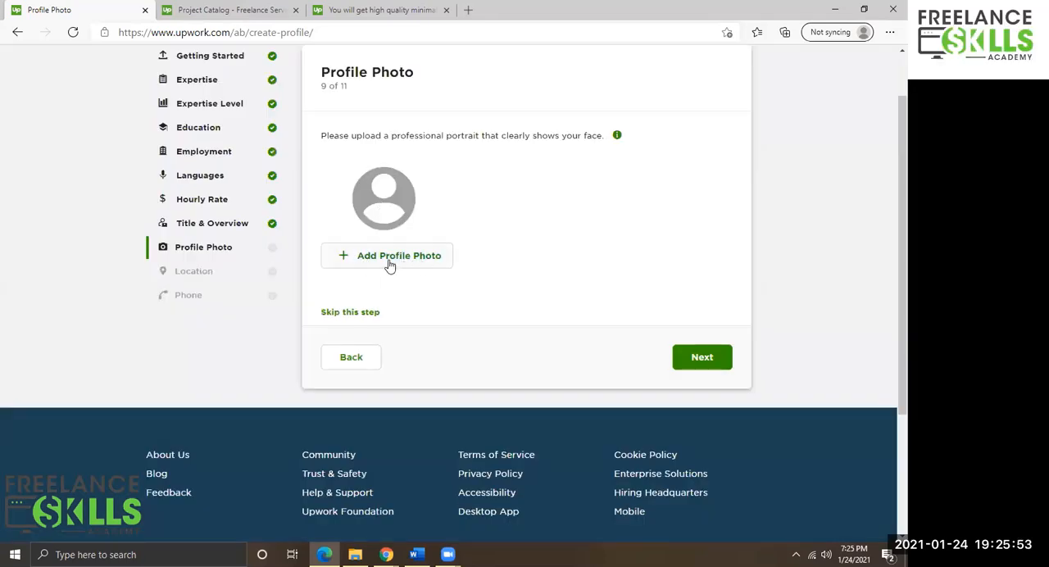
left_click(388, 260)
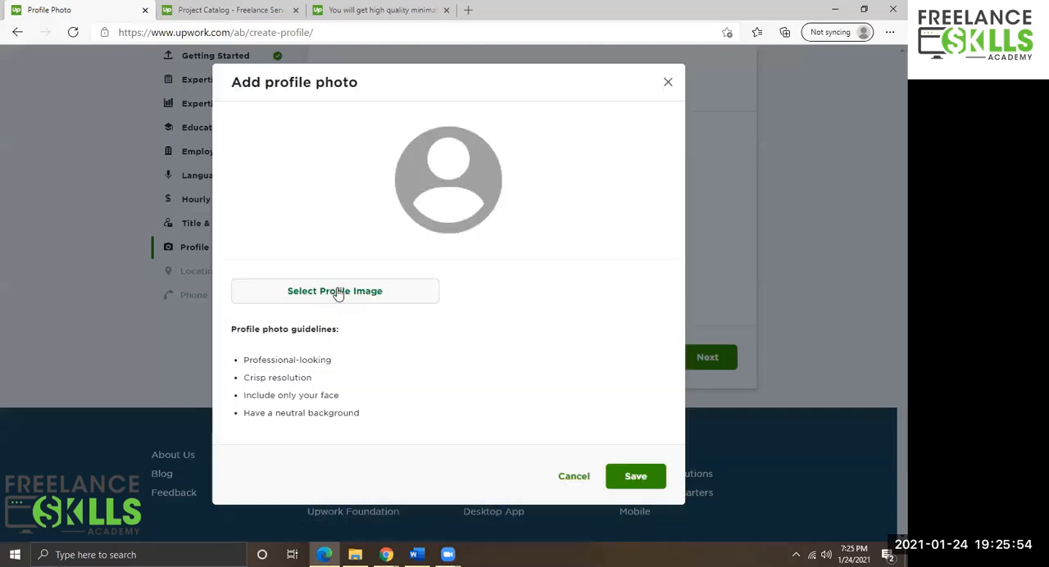
left_click(337, 291)
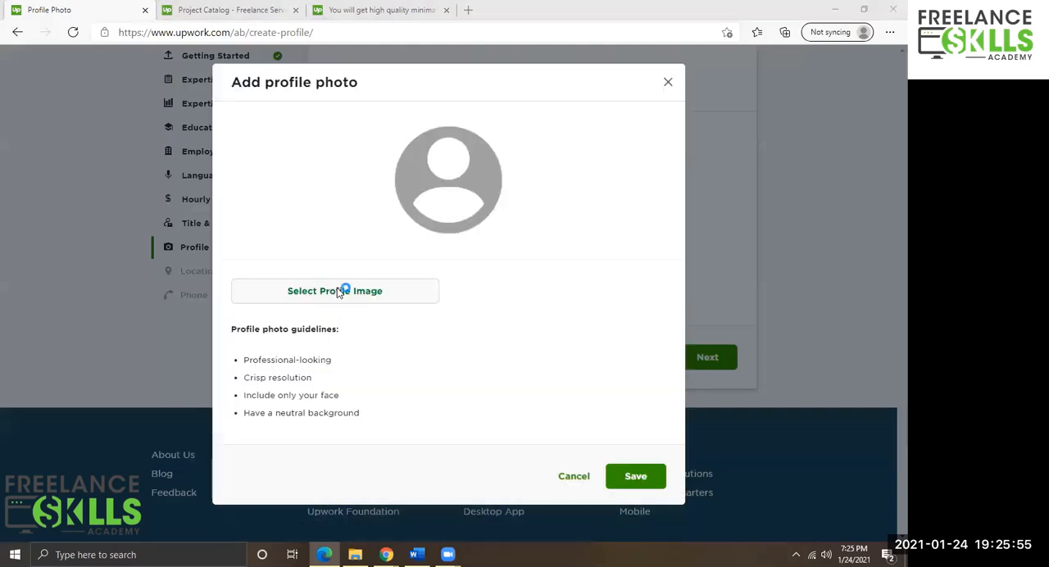
double_click(279, 106)
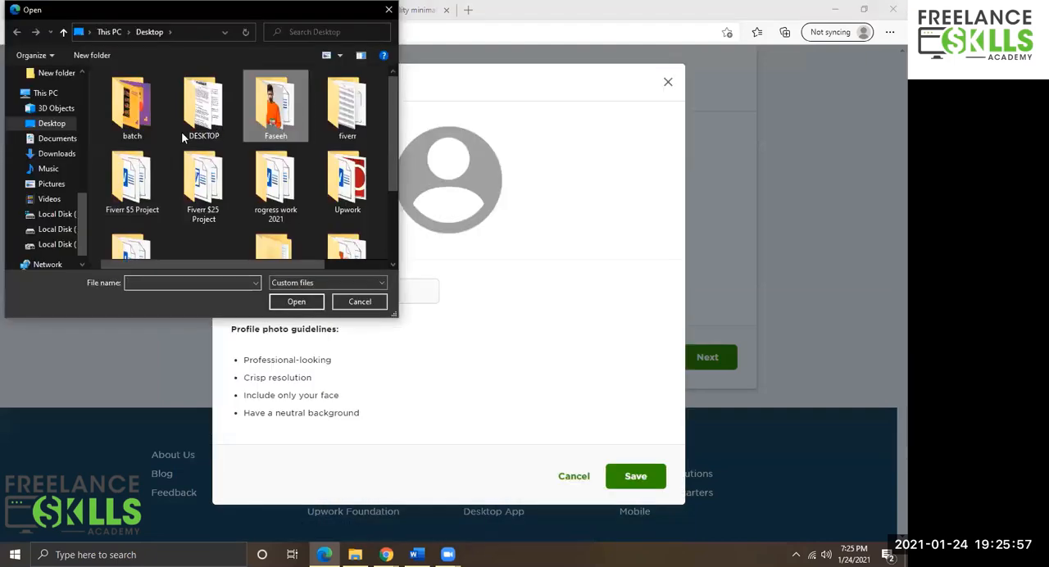
left_click(131, 106)
left_click(301, 302)
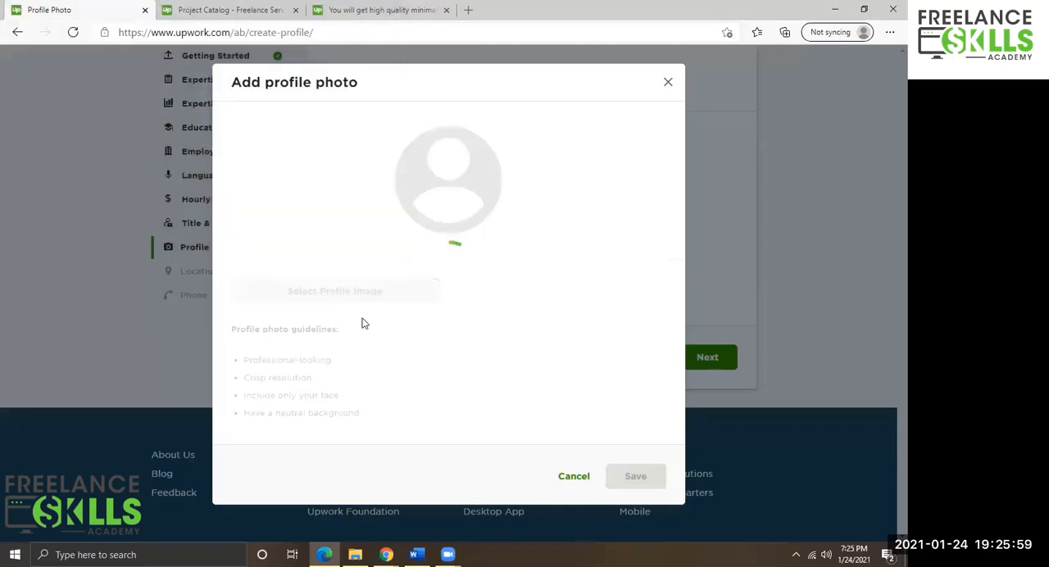
left_click_drag(442, 194, 447, 173)
left_click_drag(499, 128, 485, 139)
left_click_drag(461, 187, 457, 174)
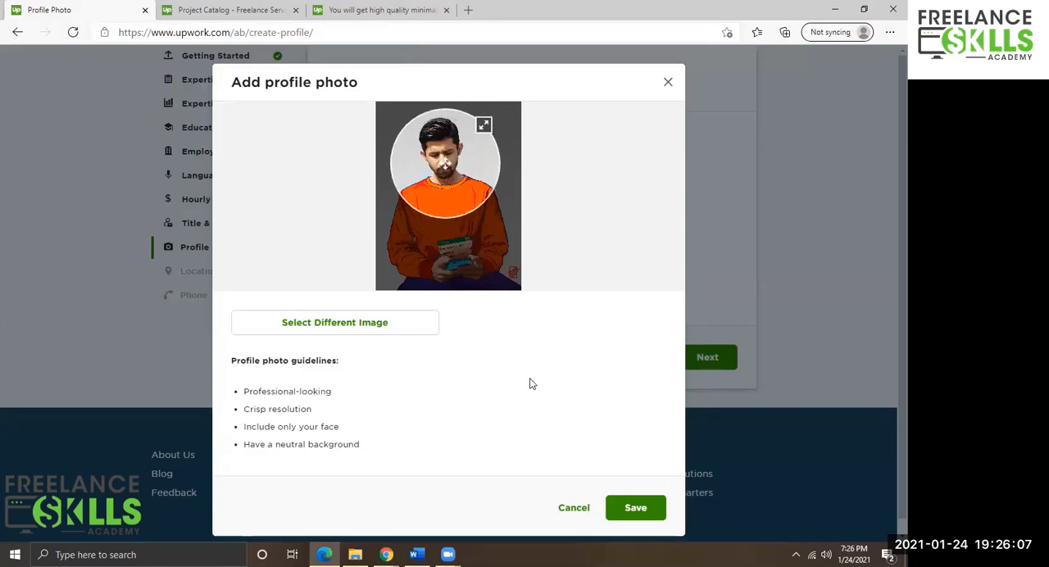
left_click(626, 507)
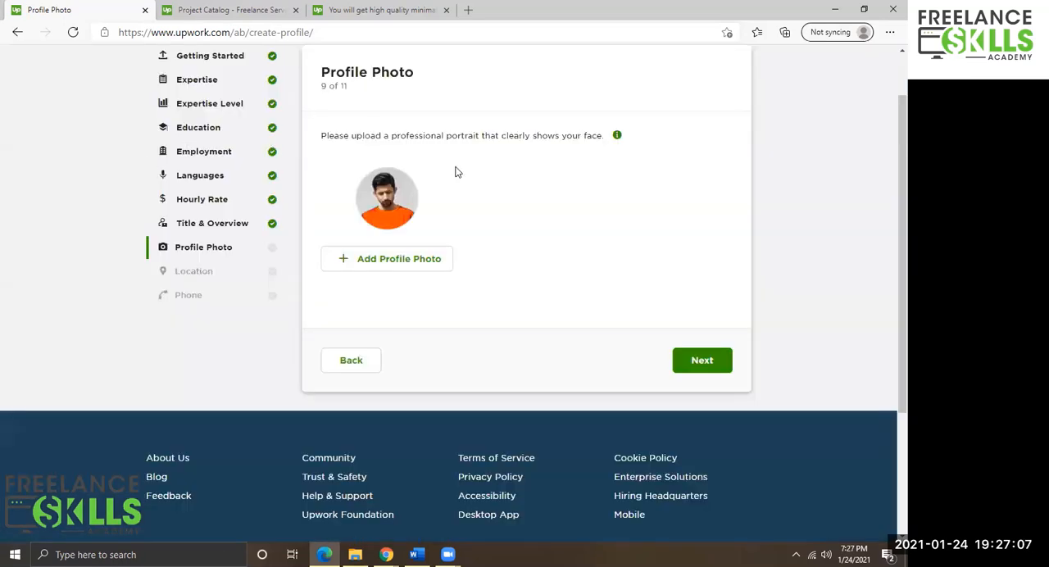
scroll(518, 212, "up", 2)
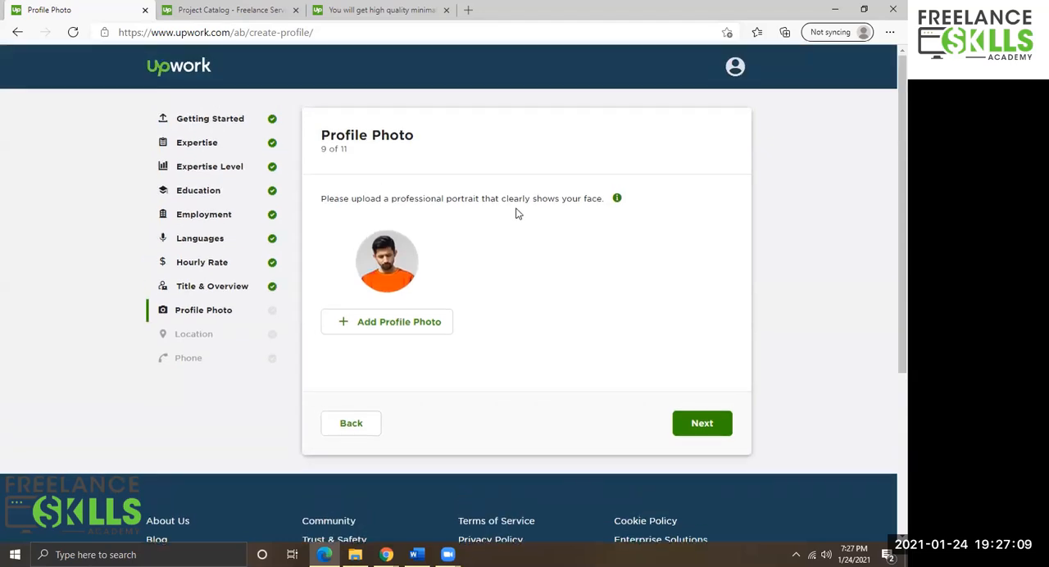
left_click(695, 425)
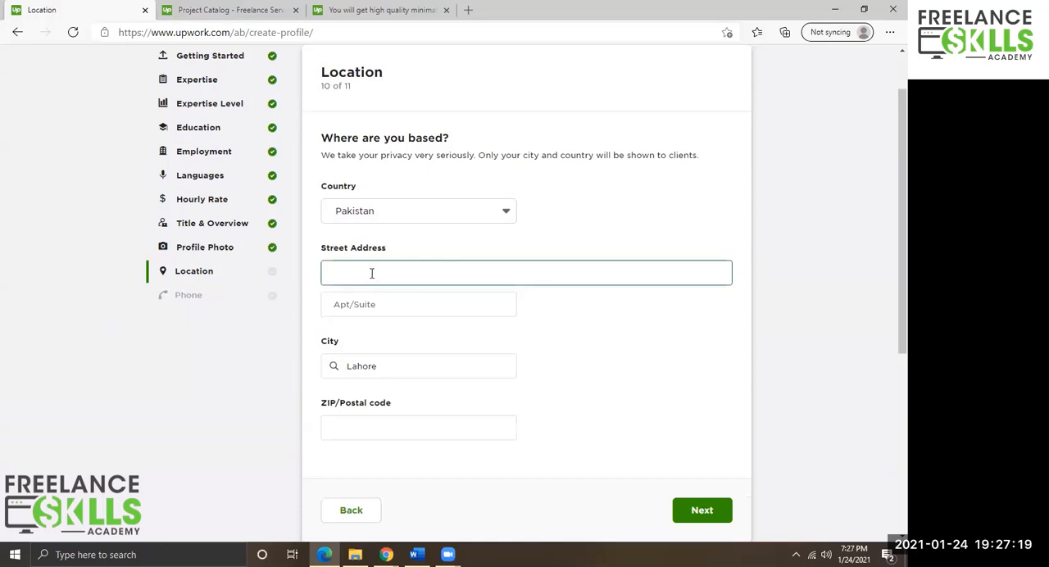
Replace the city with Mandi Bahauddin, PB, PK from the suggestions.
left_click_drag(389, 367, 247, 404)
type("MB")
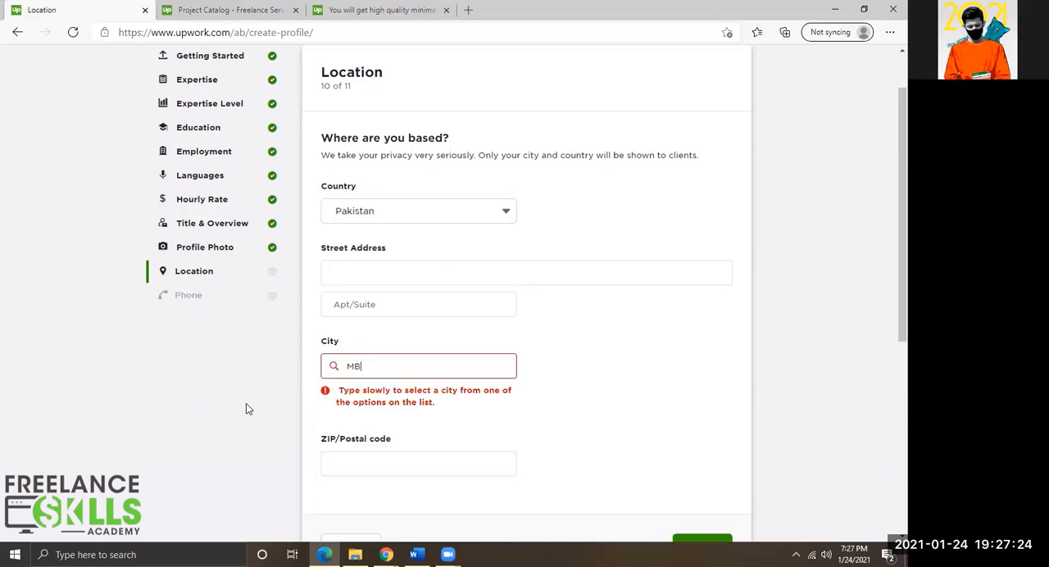
key("BackSpace")
type("andi")
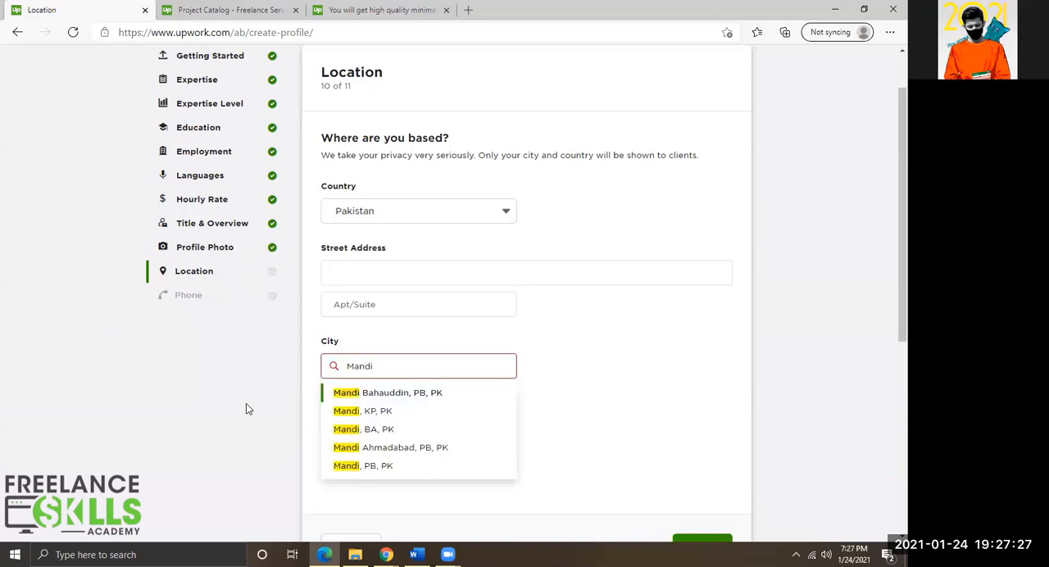
left_click(365, 394)
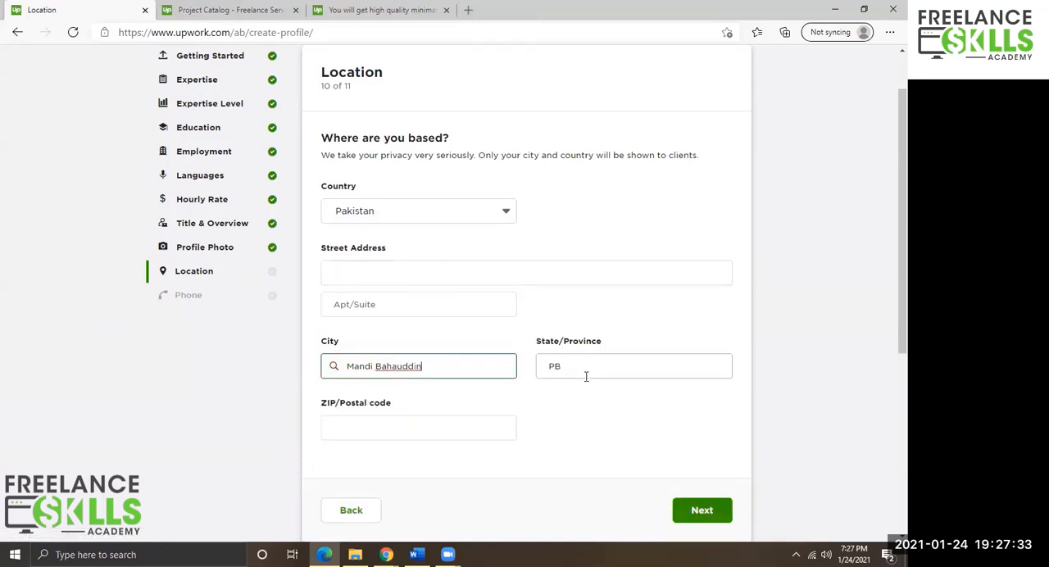
Open a new browser tab to look up the postal code and fill in the ZIP/postal code field.
key("ctrl+t")
type("g")
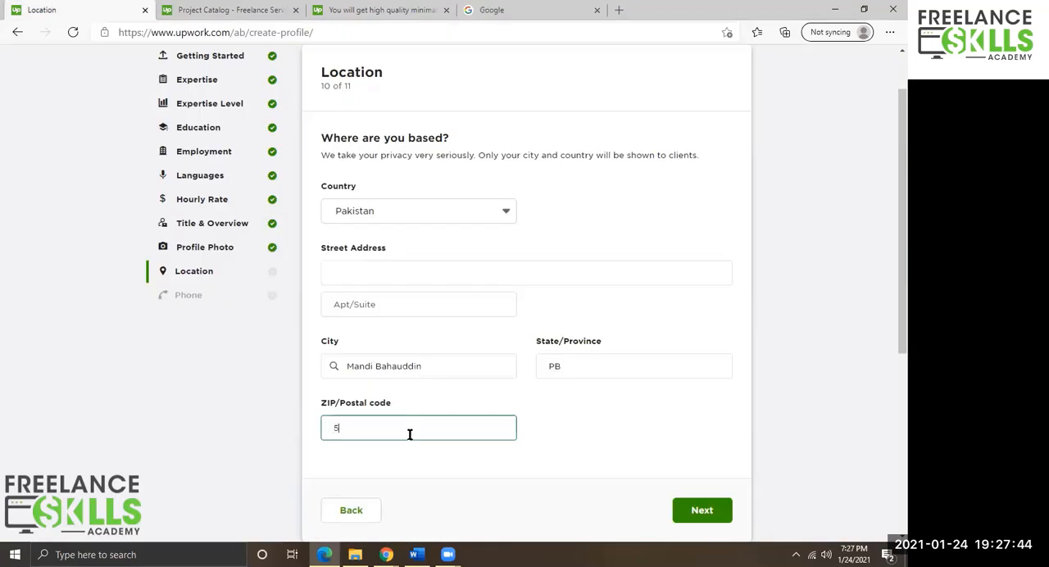
type("0400")
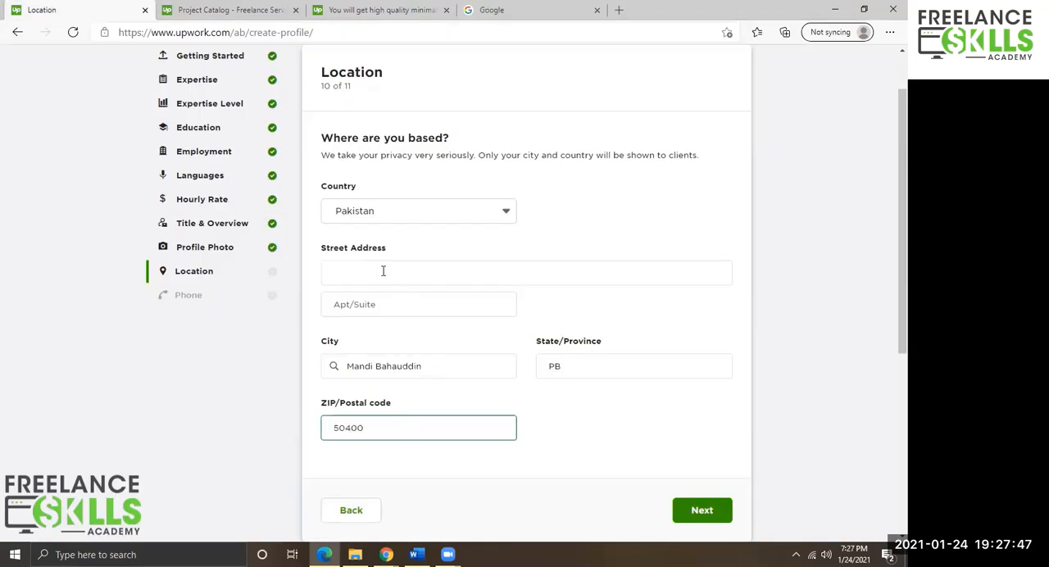
Start entering the street address.
left_click(382, 270)
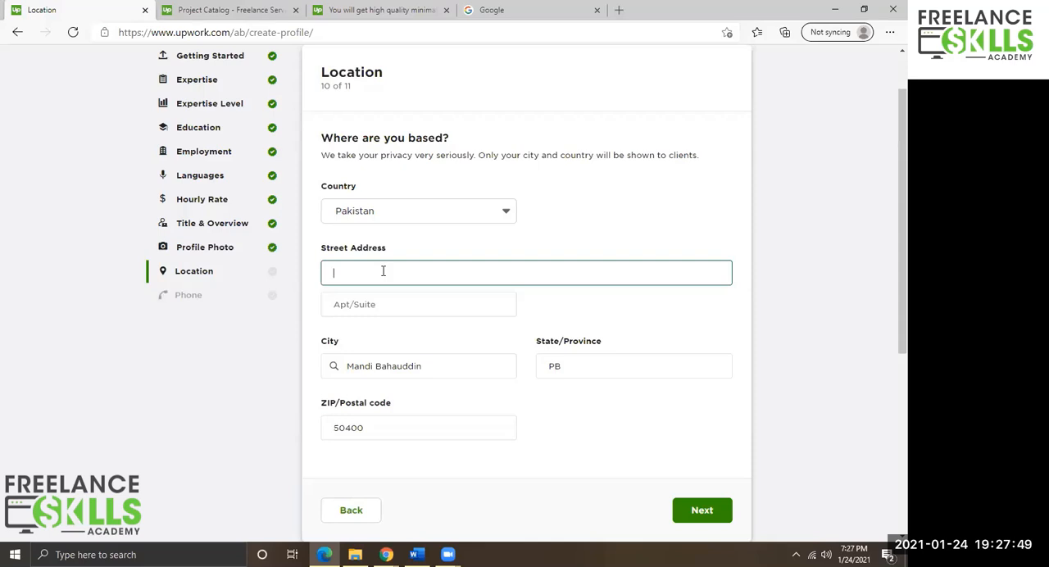
type("House No")
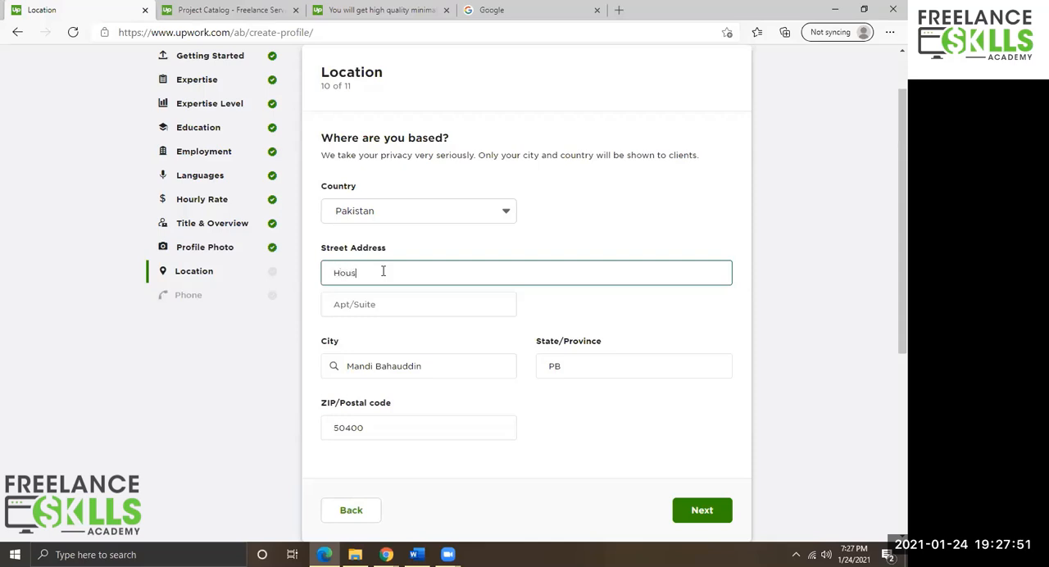